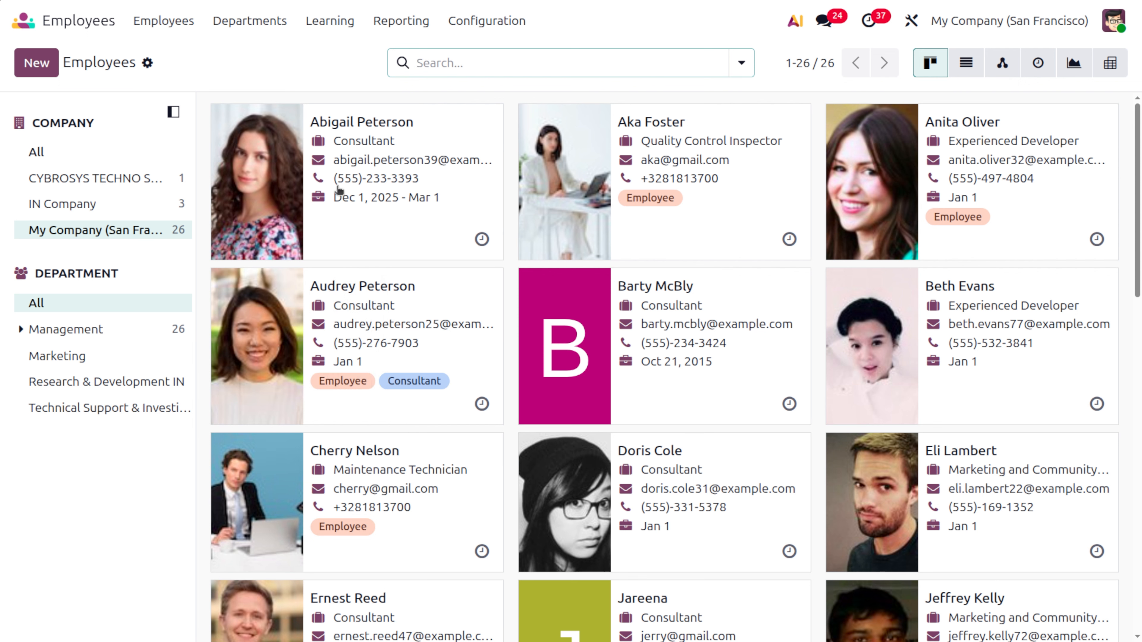
- Open the first employee's payroll details and set the contract type to Permanent
{"action": "left_click", "coordinate": [364, 235]}
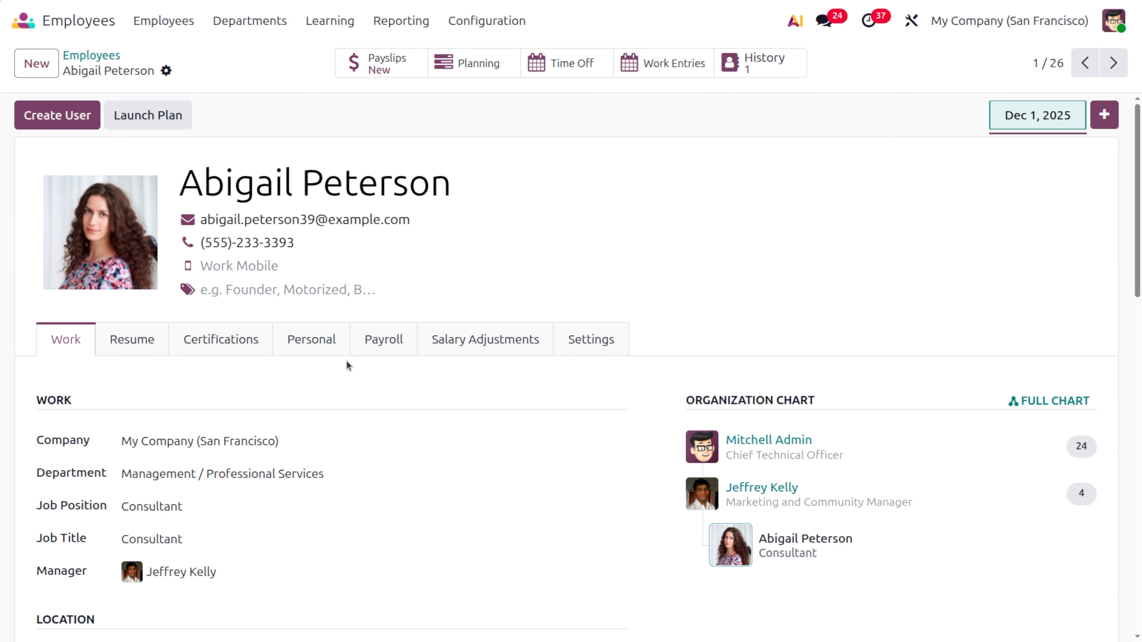
{"action": "left_click", "coordinate": [389, 350]}
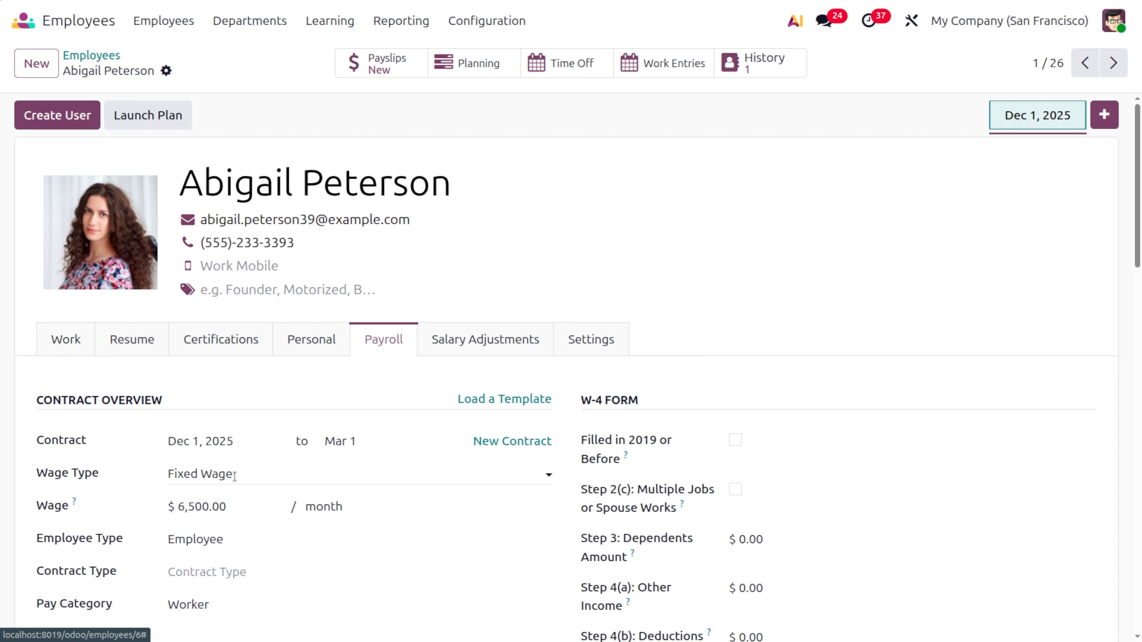
{"action": "left_click", "coordinate": [224, 496]}
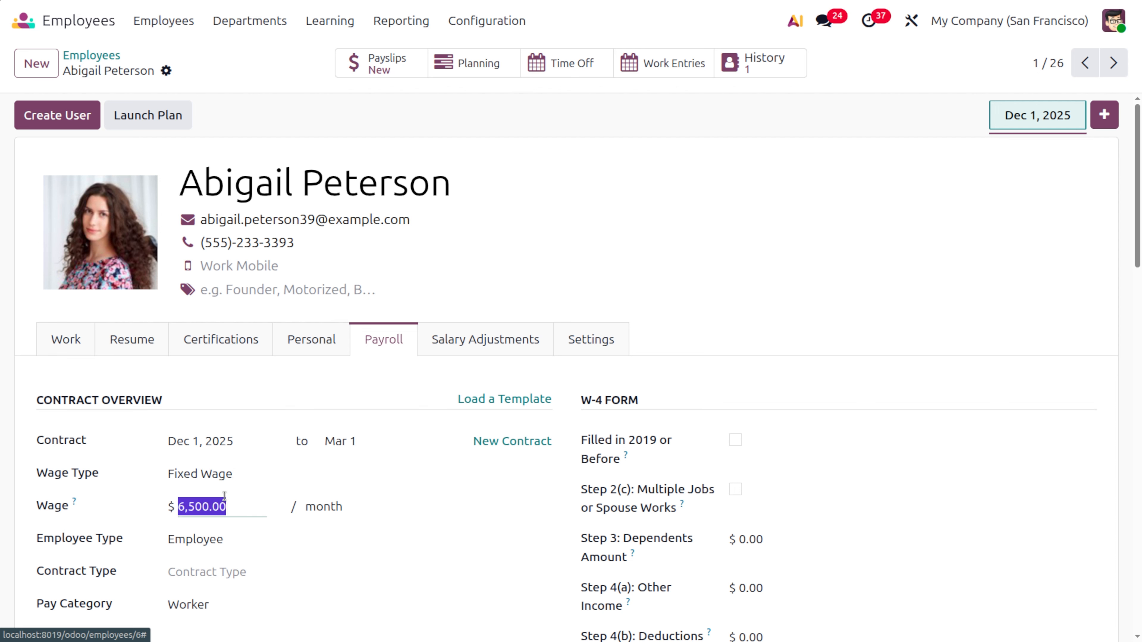
{"action": "key", "text": "Home"}
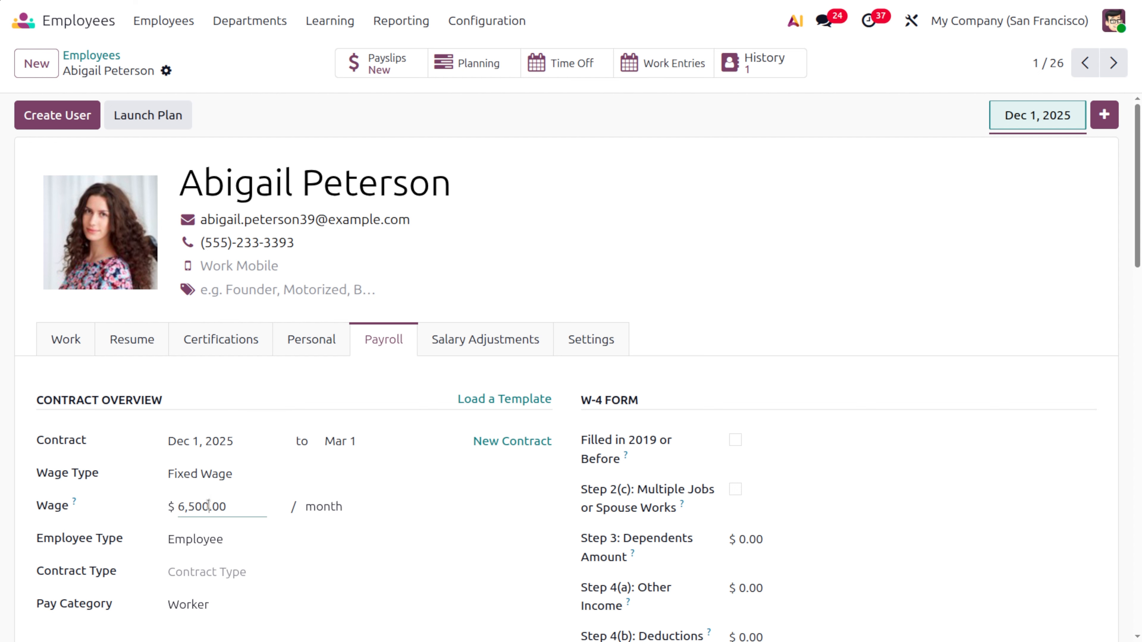
{"action": "left_click", "coordinate": [220, 572]}
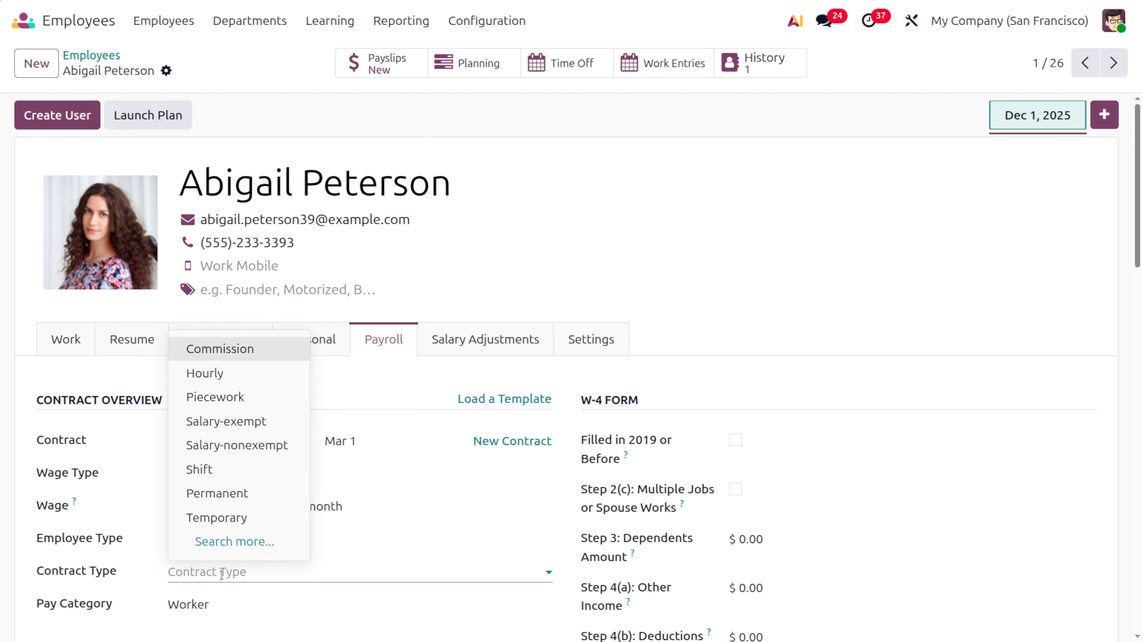
{"action": "left_click", "coordinate": [215, 494]}
- Set the employee's pay category to United States: Employee and save the record
{"action": "scroll", "coordinate": [217, 559], "scroll_direction": "down", "scroll_amount": 2}
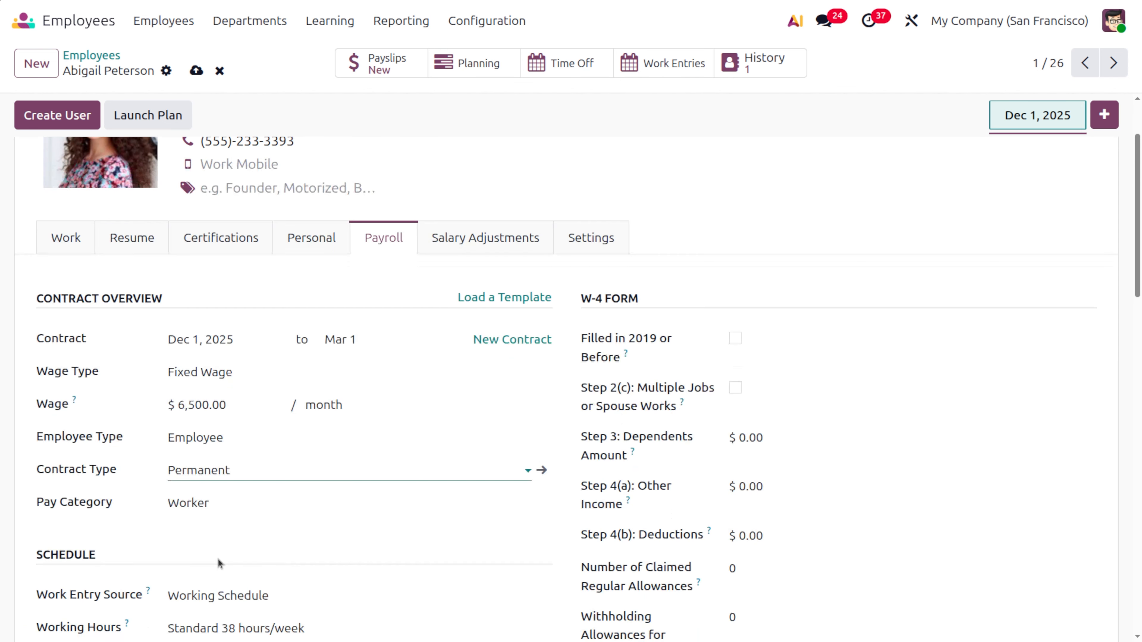
{"action": "left_click", "coordinate": [217, 505]}
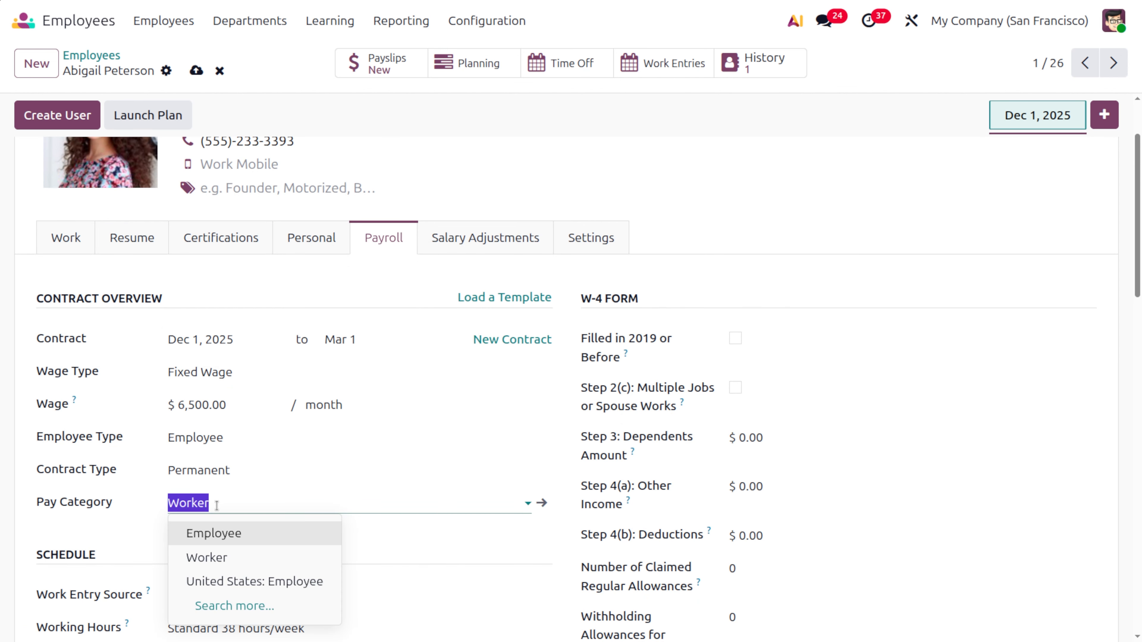
{"action": "left_click", "coordinate": [235, 582]}
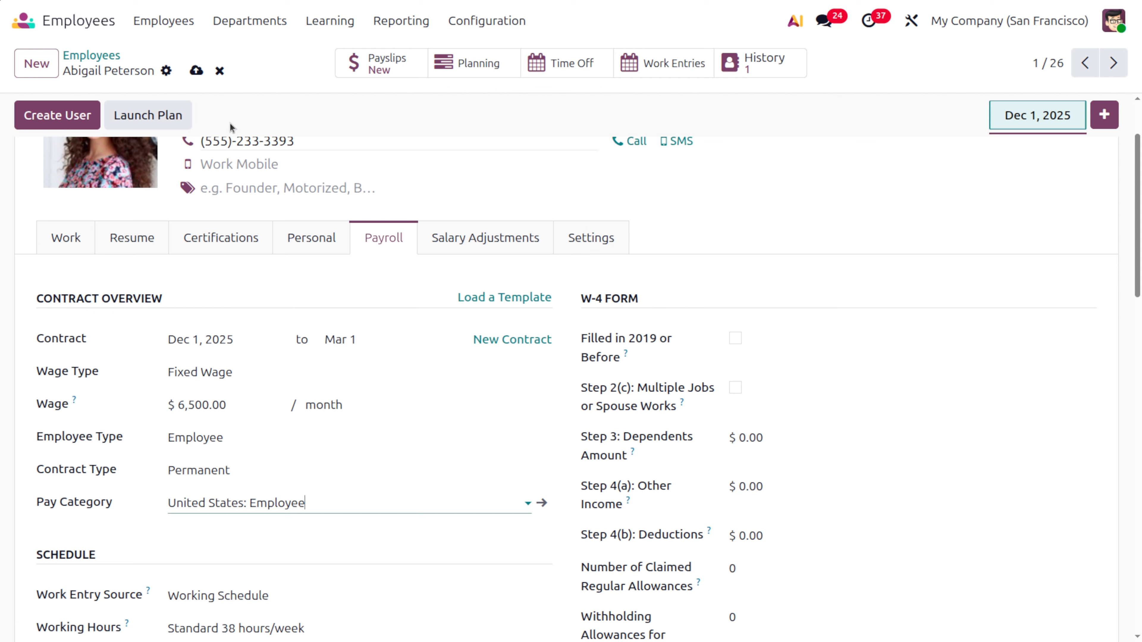
{"action": "left_click", "coordinate": [196, 71]}
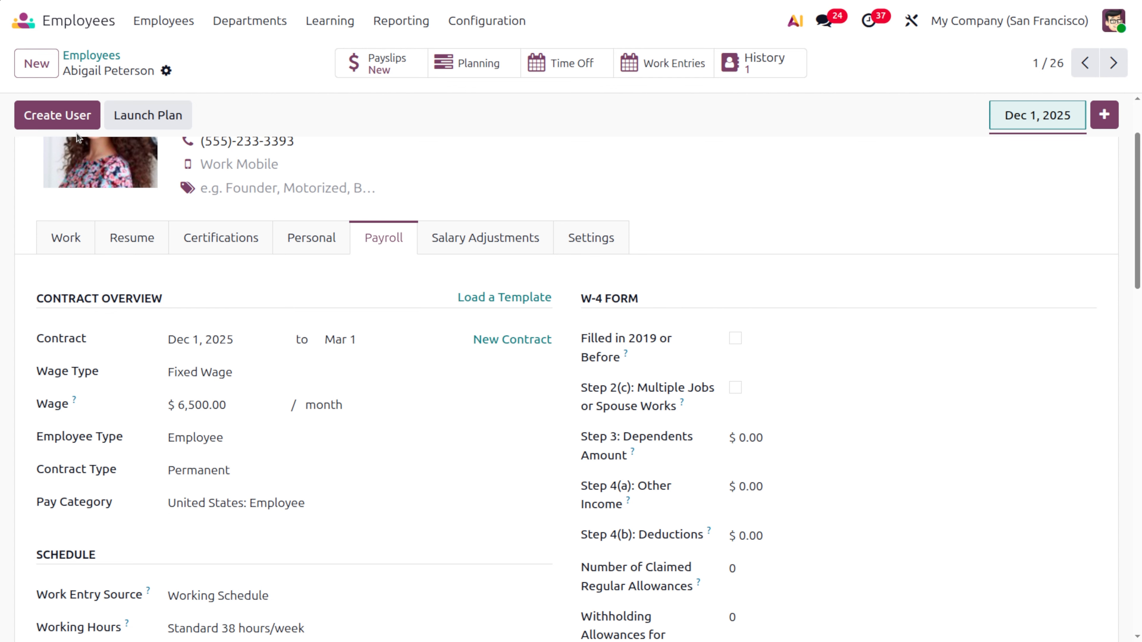
- Create a user account for this employee with the prefilled contact details and company
{"action": "left_click", "coordinate": [65, 118]}
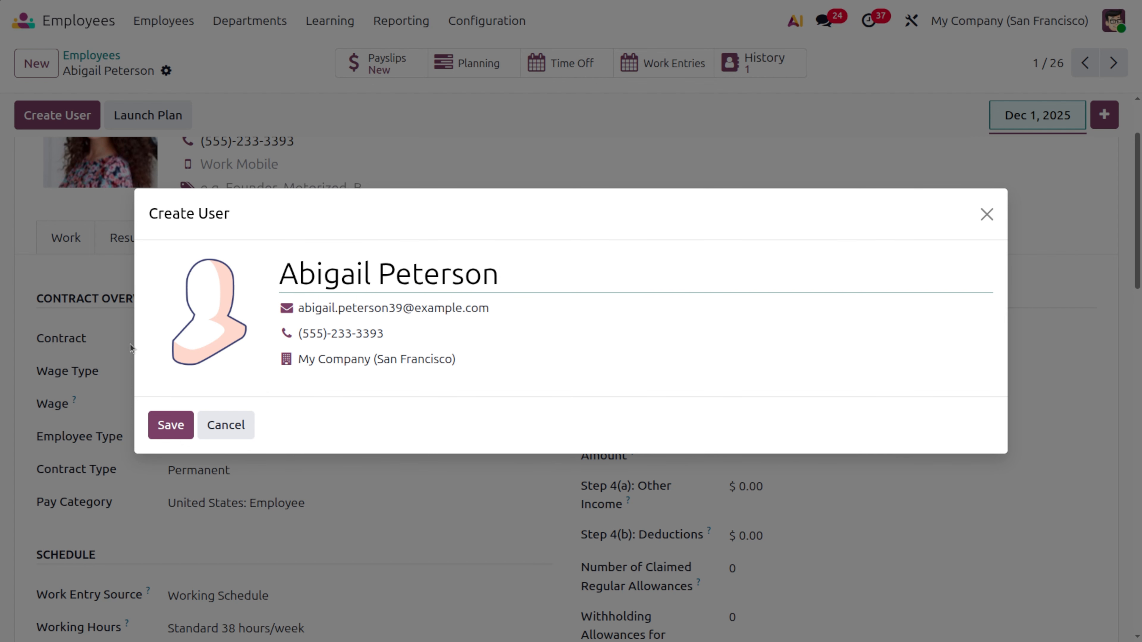
{"action": "left_click", "coordinate": [171, 425]}
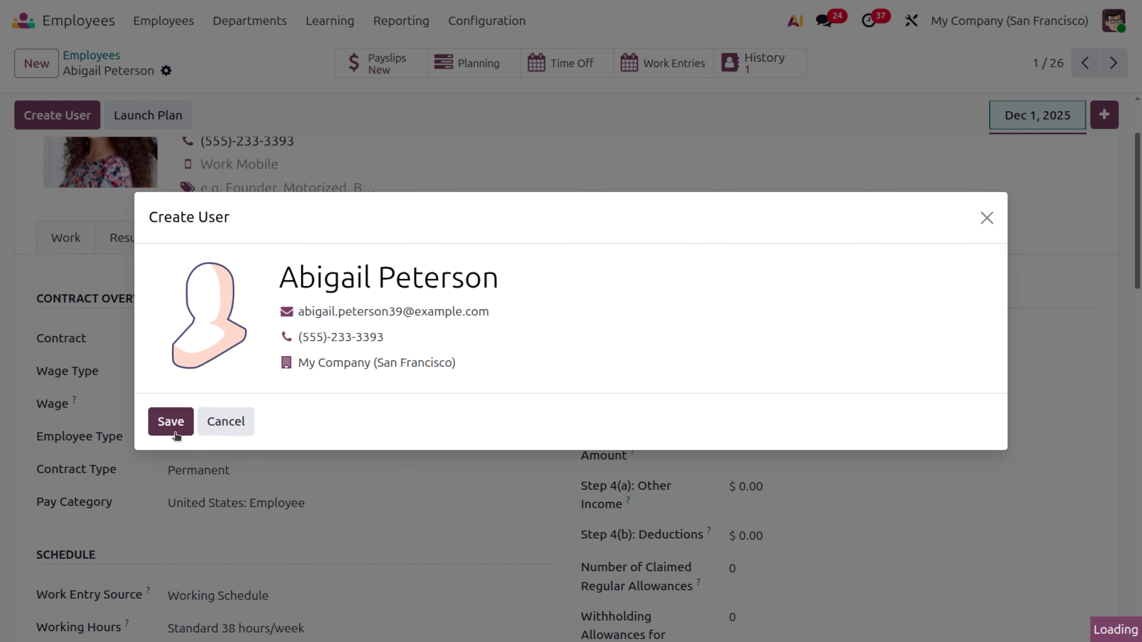
{"action": "scroll", "coordinate": [174, 432], "scroll_direction": "up", "scroll_amount": 3}
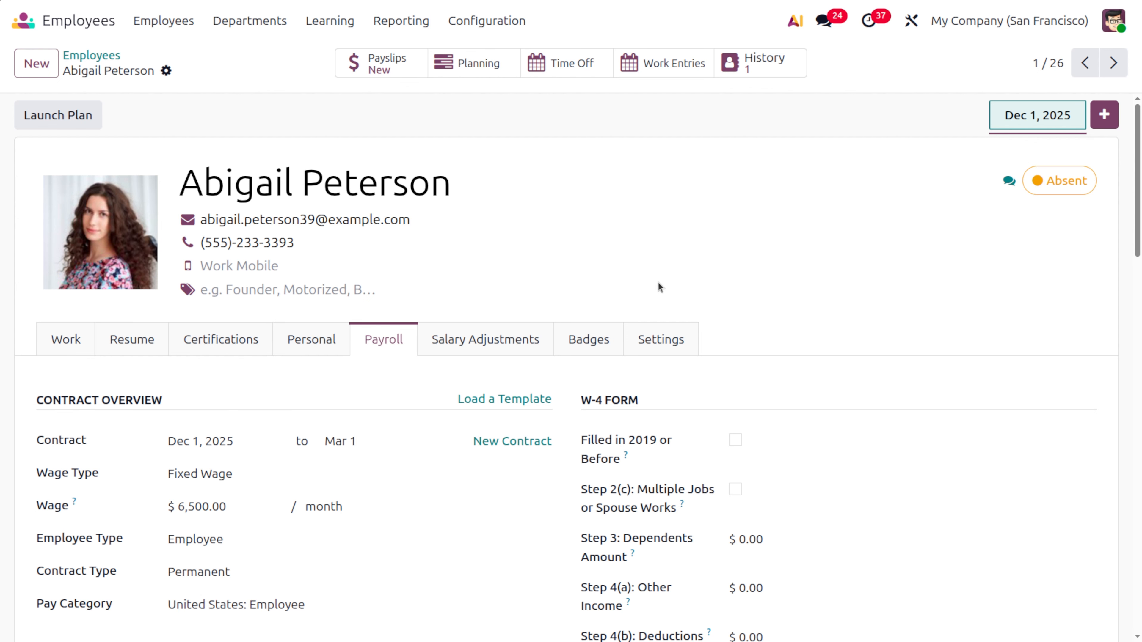
{"action": "scroll", "coordinate": [657, 281], "scroll_direction": "down", "scroll_amount": 3}
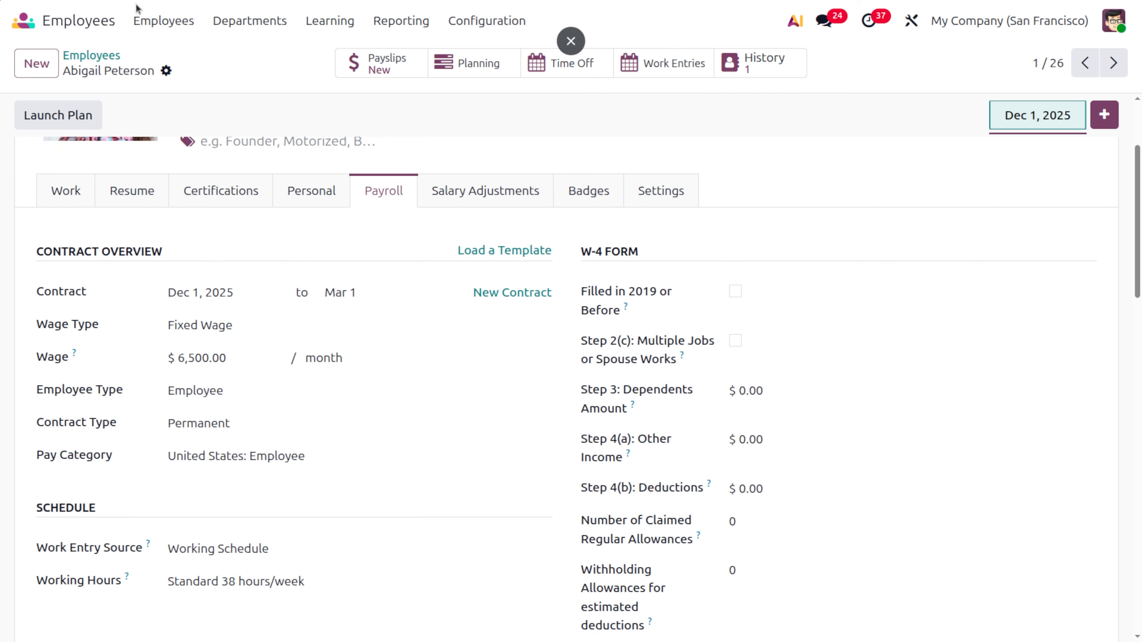
- Switch to the Payroll app and open the list of payslip other input types
{"action": "left_click", "coordinate": [41, 26]}
{"action": "type", "text": "pa"}
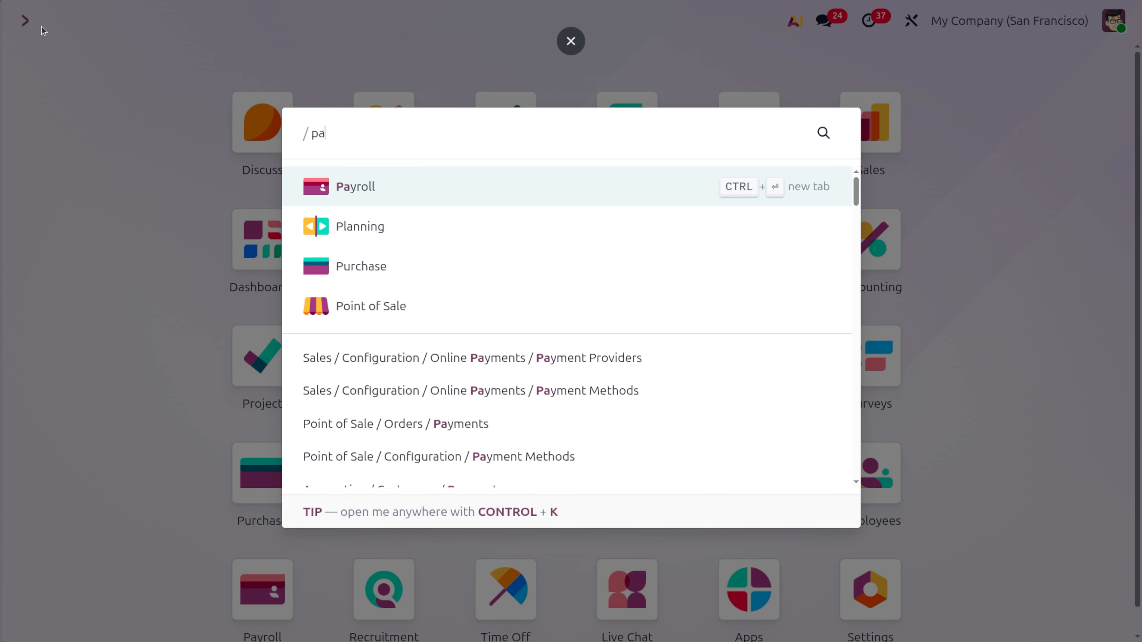
{"action": "key", "text": "Return"}
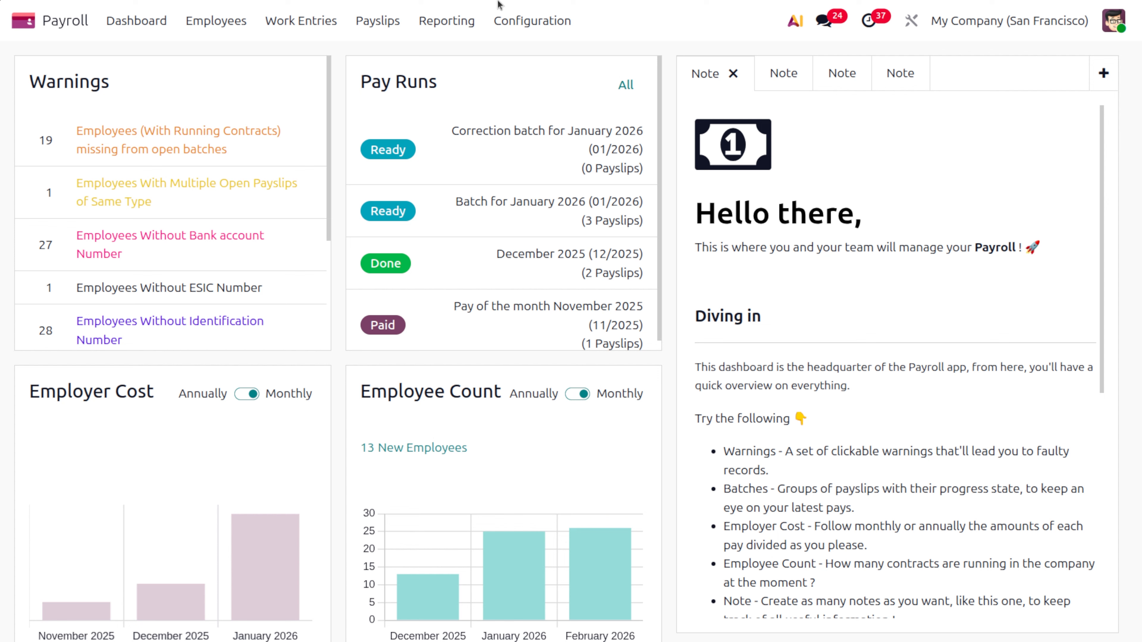
{"action": "left_click", "coordinate": [520, 28]}
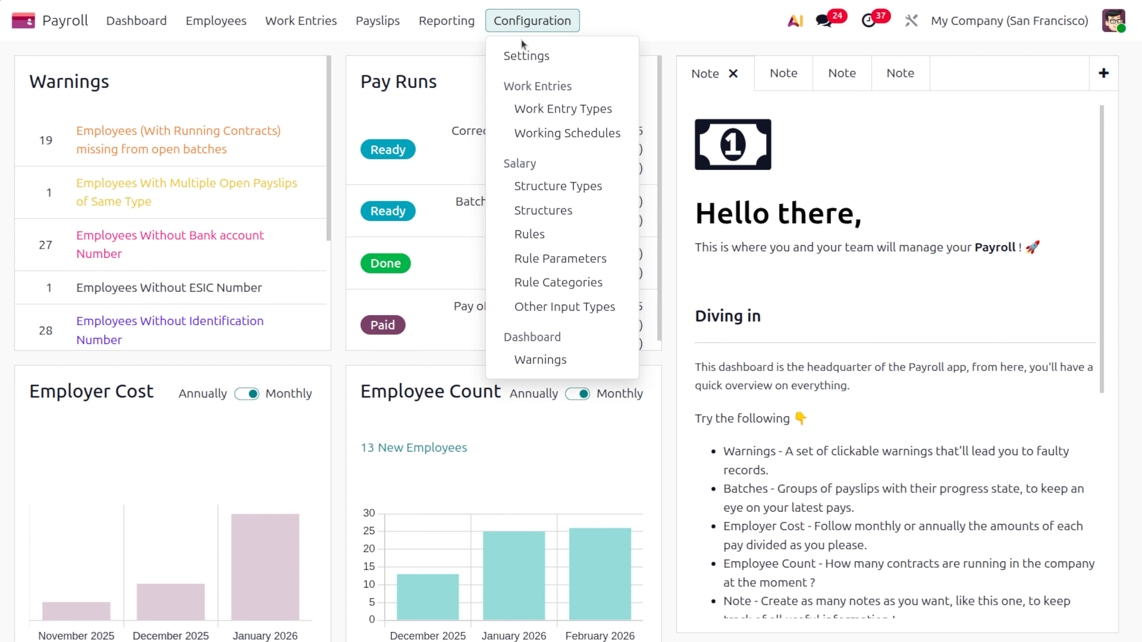
{"action": "left_click", "coordinate": [556, 311]}
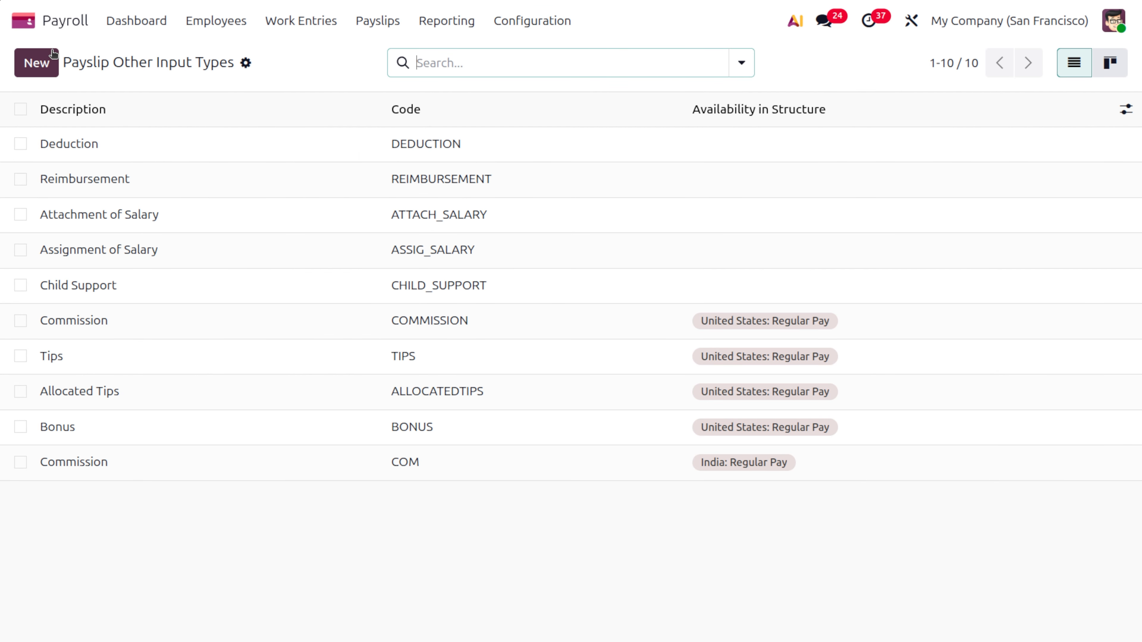
- Make the Commission input type for United States: Regular Pay available in adjustments and save it
{"action": "left_click", "coordinate": [247, 321]}
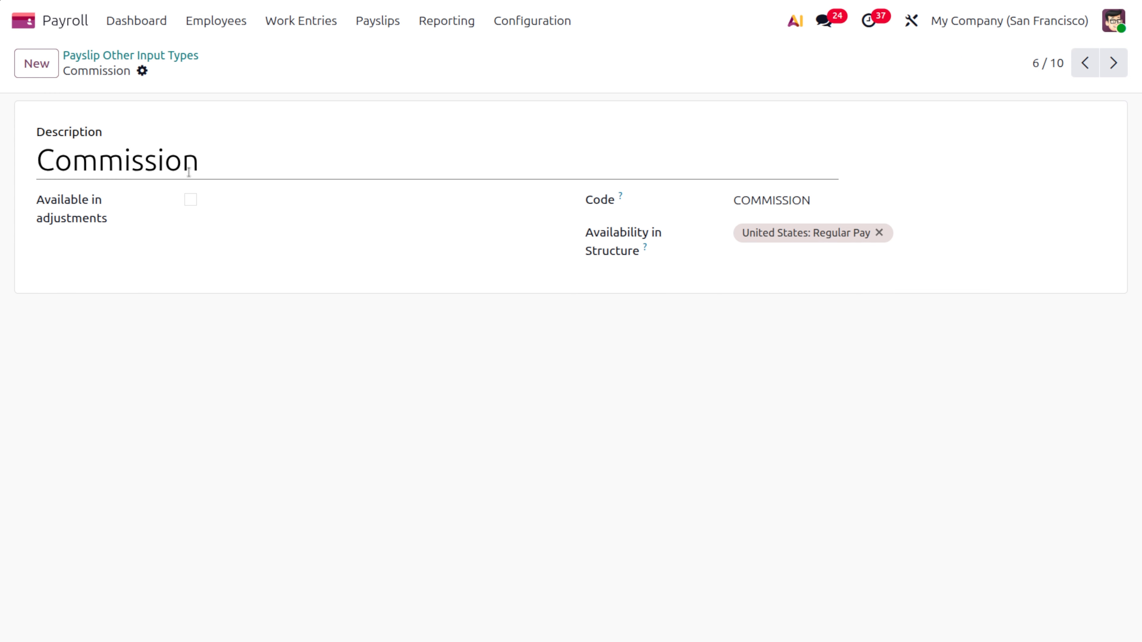
{"action": "left_click", "coordinate": [191, 200]}
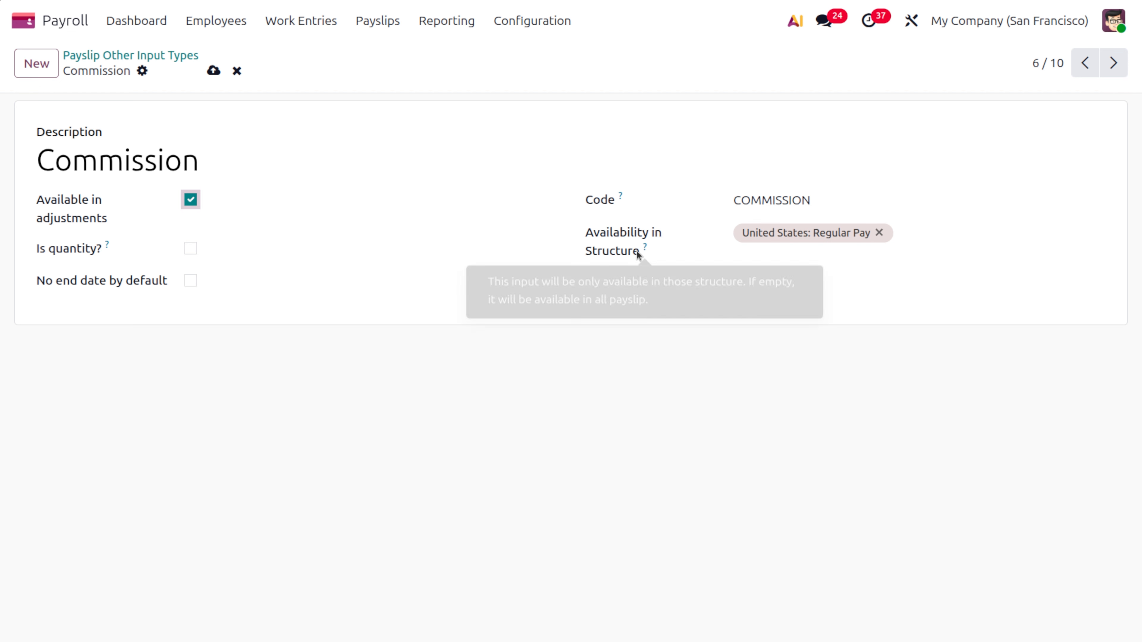
{"action": "left_click", "coordinate": [208, 72]}
- Create a new salary rule named "Commission us"
{"action": "left_click", "coordinate": [529, 20]}
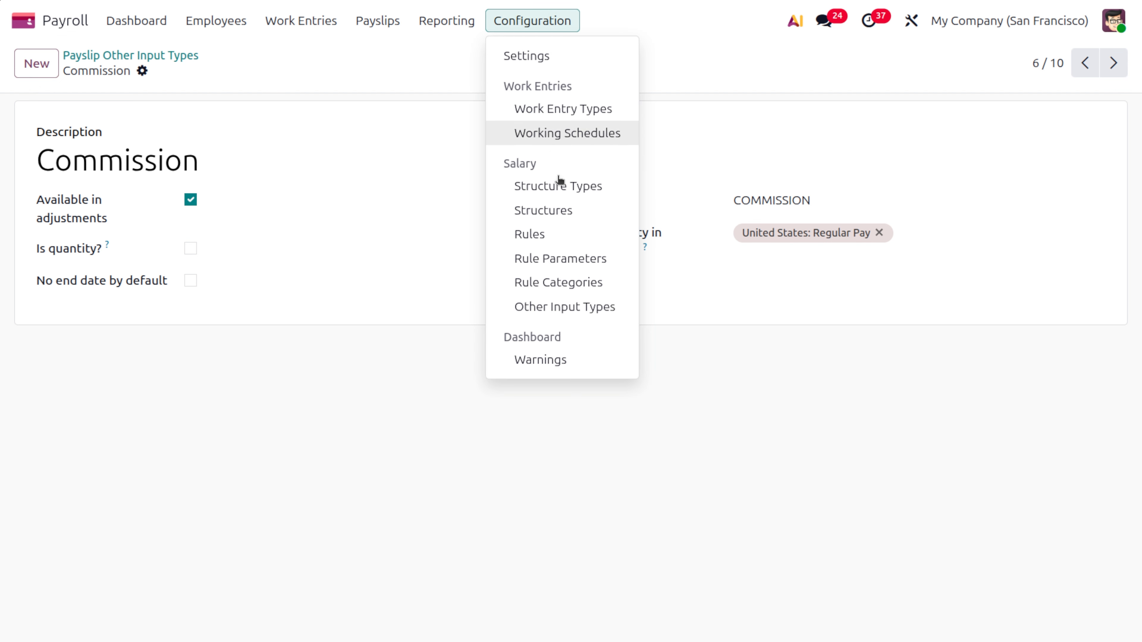
{"action": "left_click", "coordinate": [569, 234]}
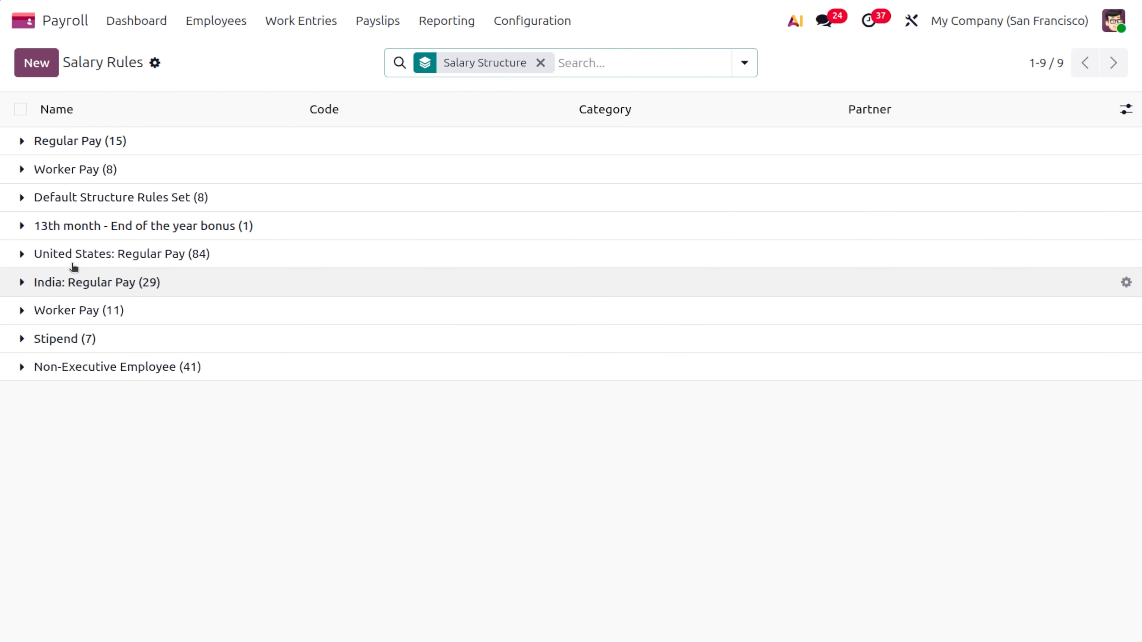
{"action": "left_click", "coordinate": [41, 55]}
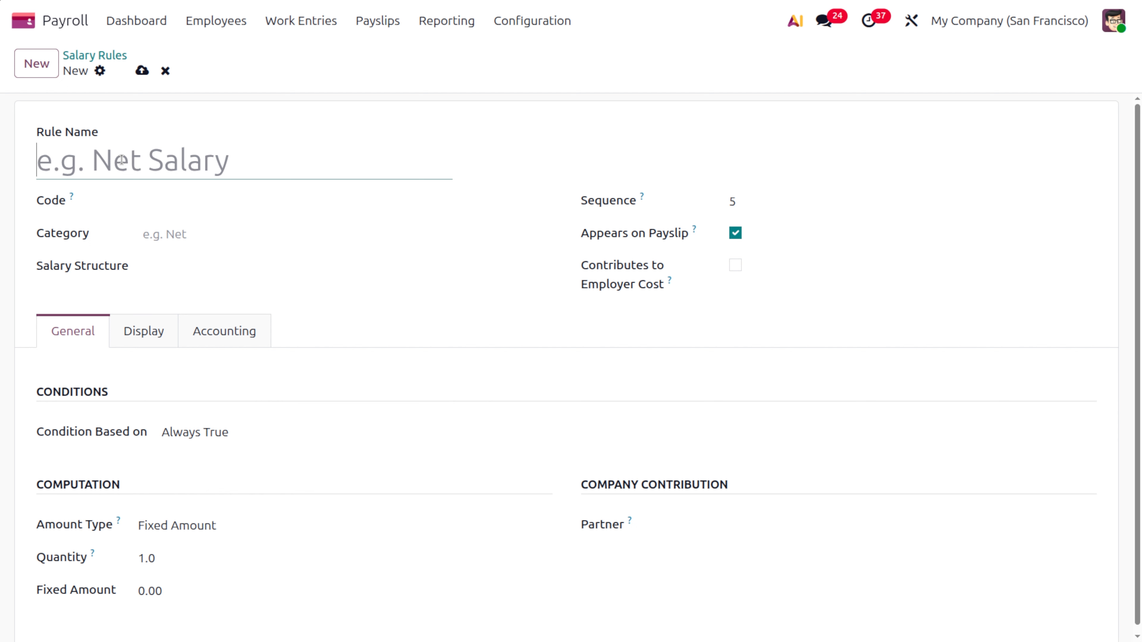
{"action": "type", "text": "Comm"}
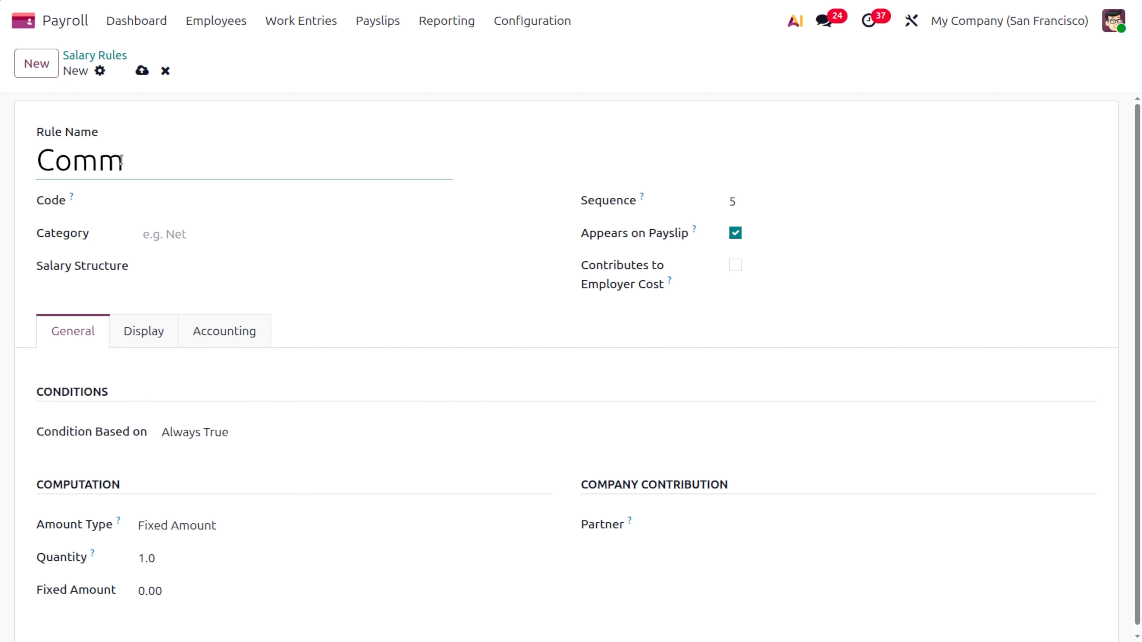
{"action": "type", "text": "ission "}
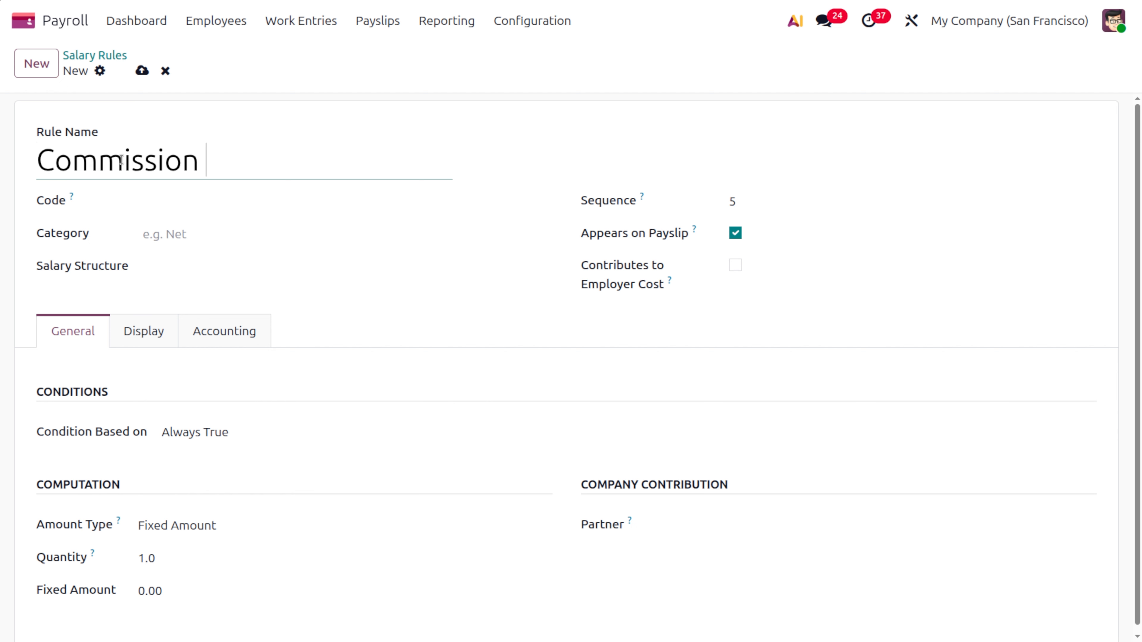
{"action": "type", "text": "us"}
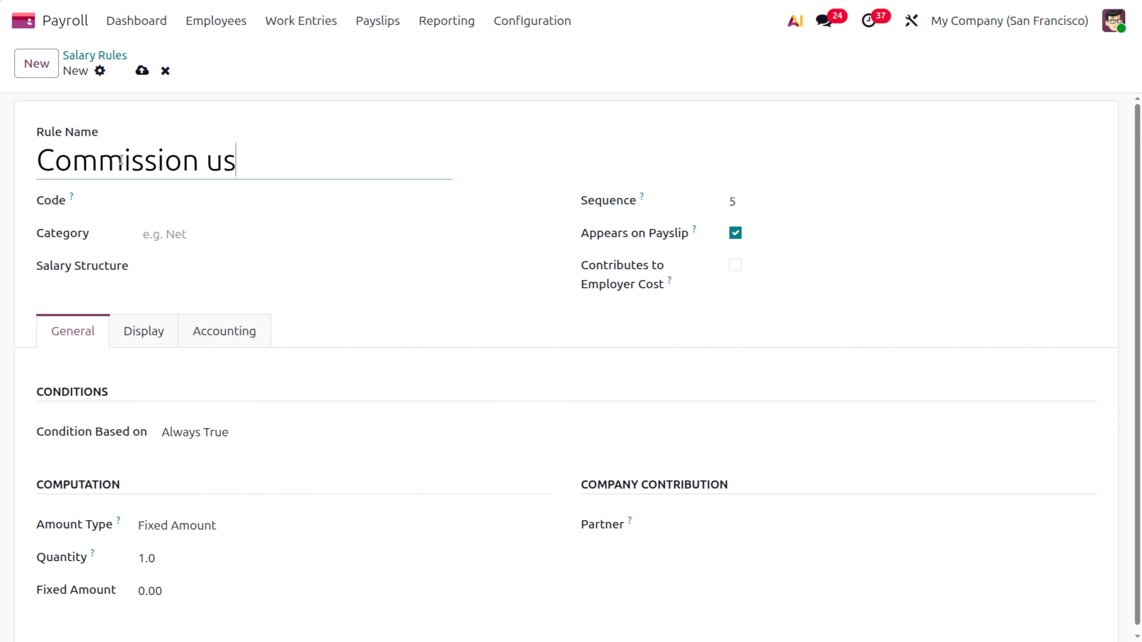
- Give the rule the code COM US, the category Allowance and the salary structure United States: Regular Pay
{"action": "left_click", "coordinate": [166, 198]}
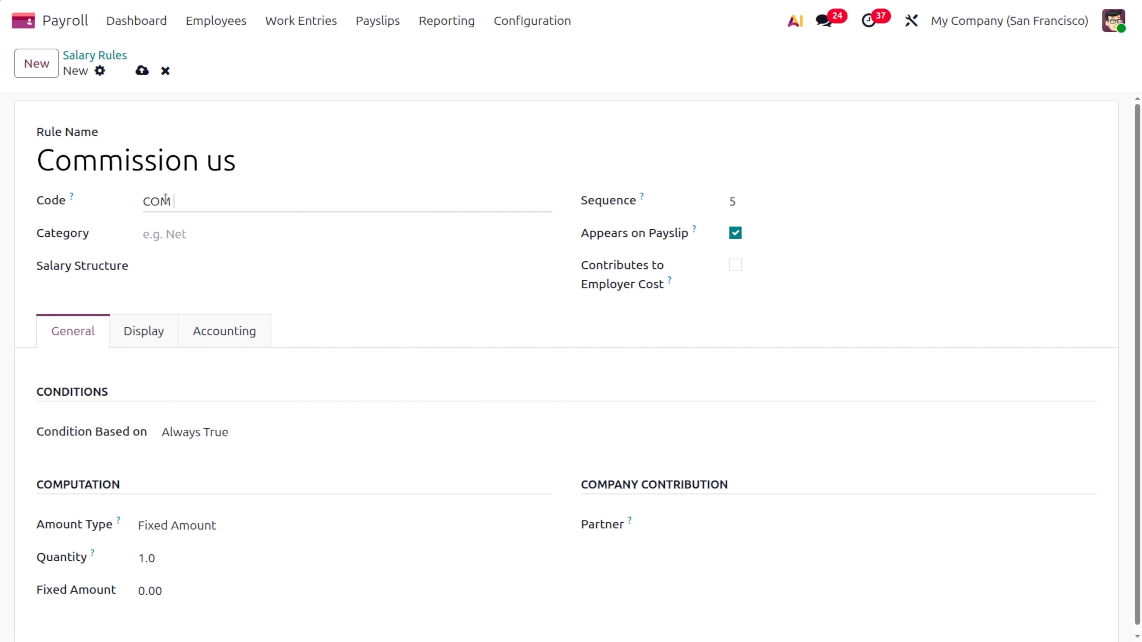
{"action": "left_click", "coordinate": [189, 233]}
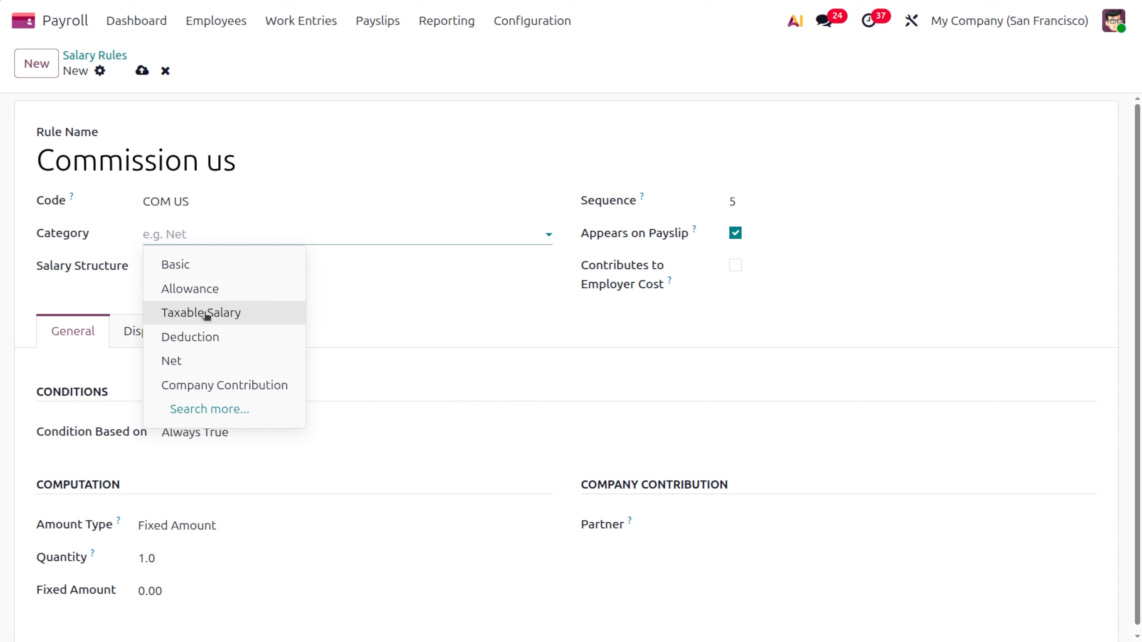
{"action": "left_click", "coordinate": [200, 290]}
{"action": "left_click", "coordinate": [189, 263]}
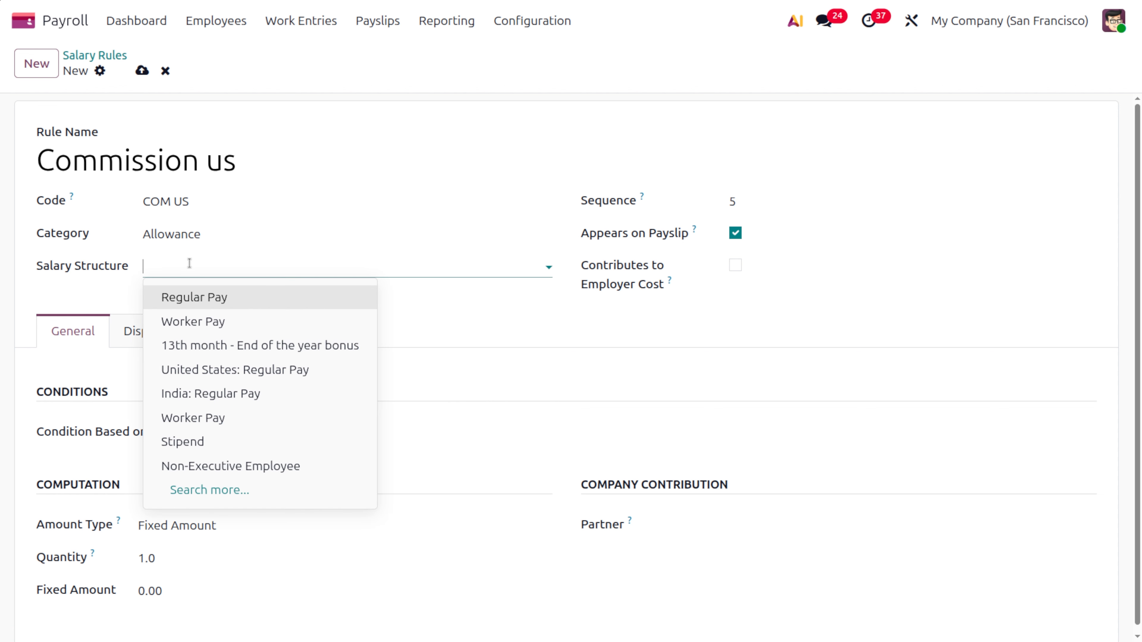
{"action": "left_click", "coordinate": [237, 370]}
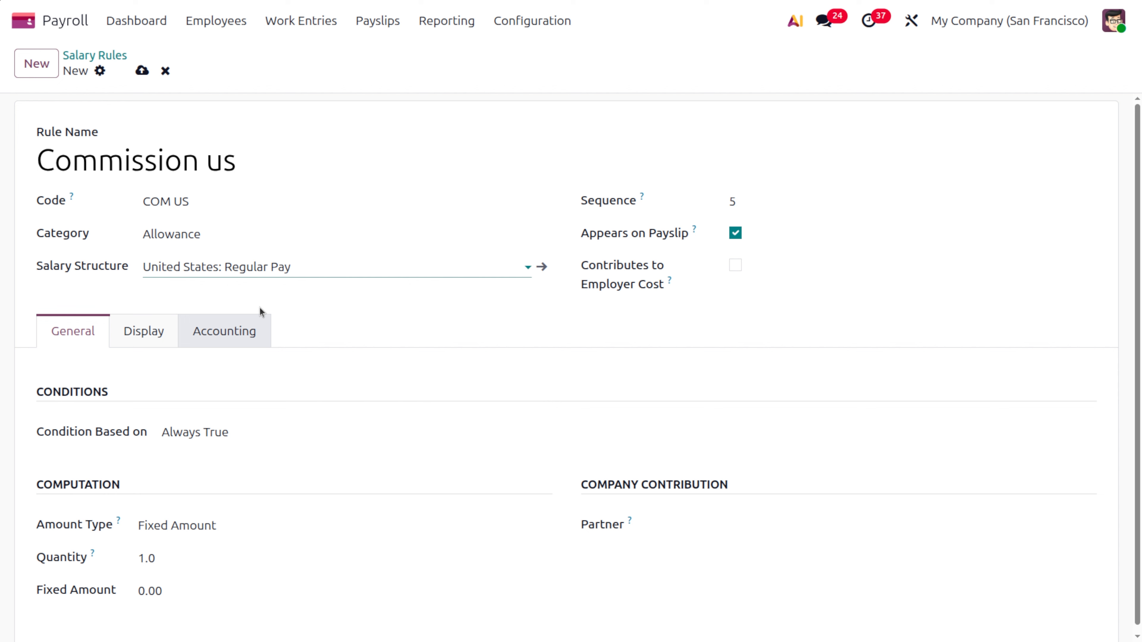
- Base the rule's condition on Other Input, with Commission as the condition input
{"action": "left_click", "coordinate": [185, 430]}
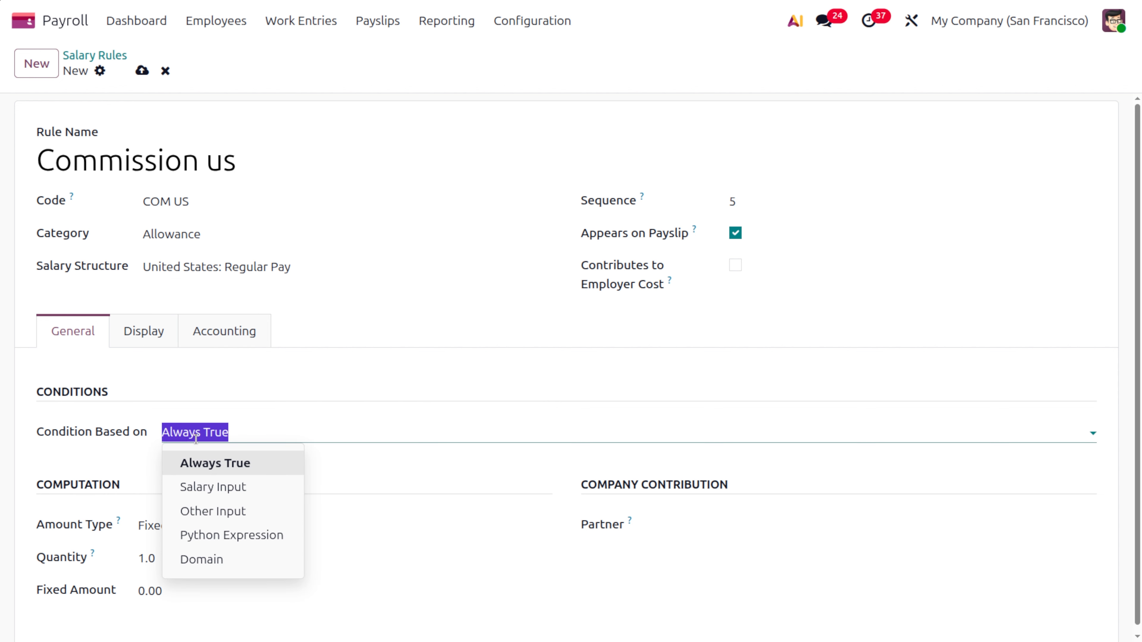
{"action": "left_click", "coordinate": [229, 511]}
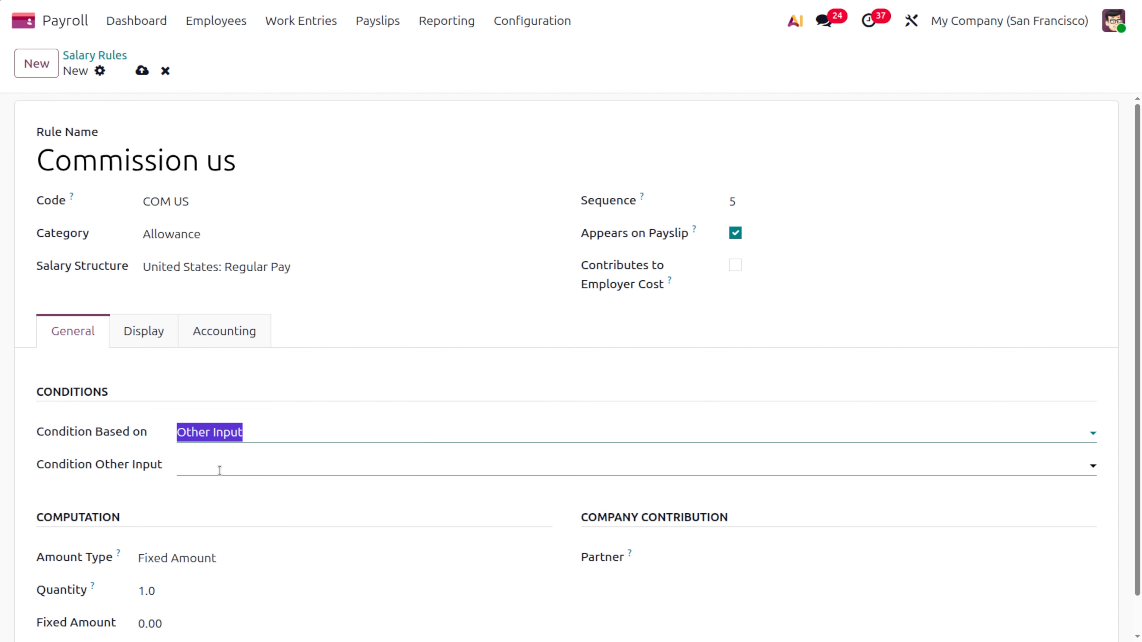
{"action": "left_click", "coordinate": [219, 470]}
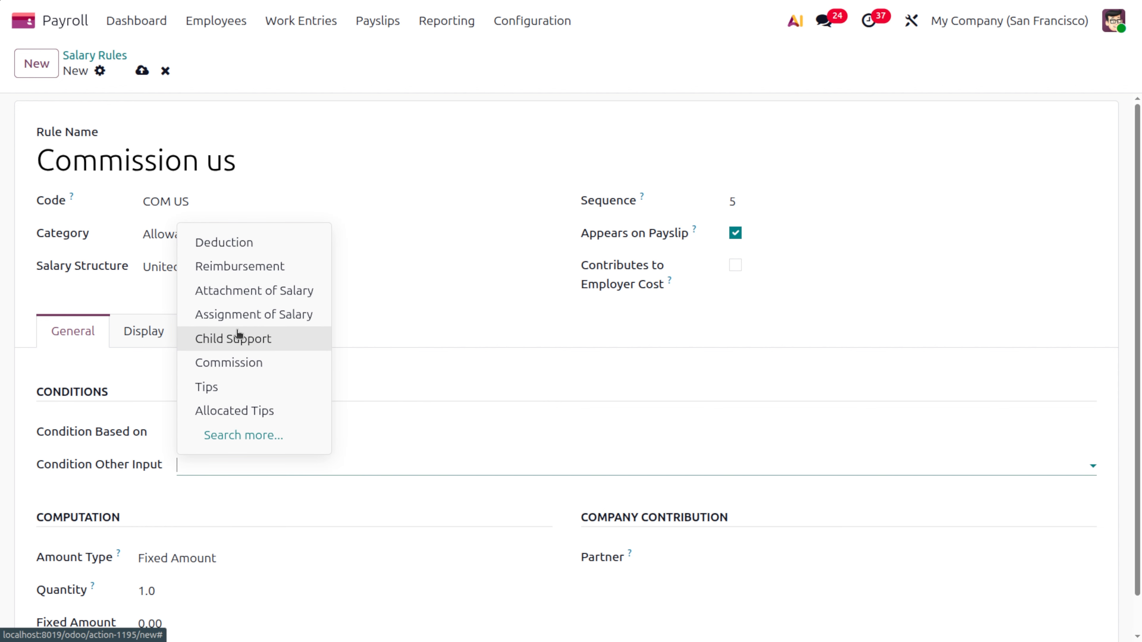
{"action": "left_click", "coordinate": [238, 363]}
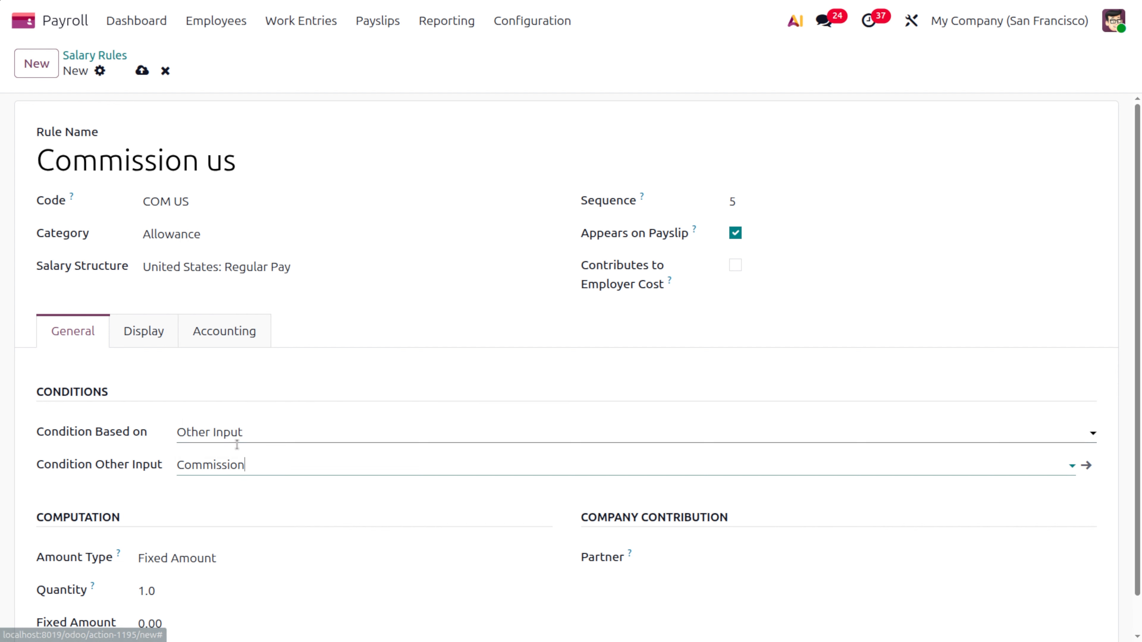
- Compute the rule's amount from Other Input, with Commission as the amount input, and save the salary rule
{"action": "scroll", "coordinate": [239, 499], "scroll_direction": "down", "scroll_amount": 1}
{"action": "left_click", "coordinate": [185, 519]}
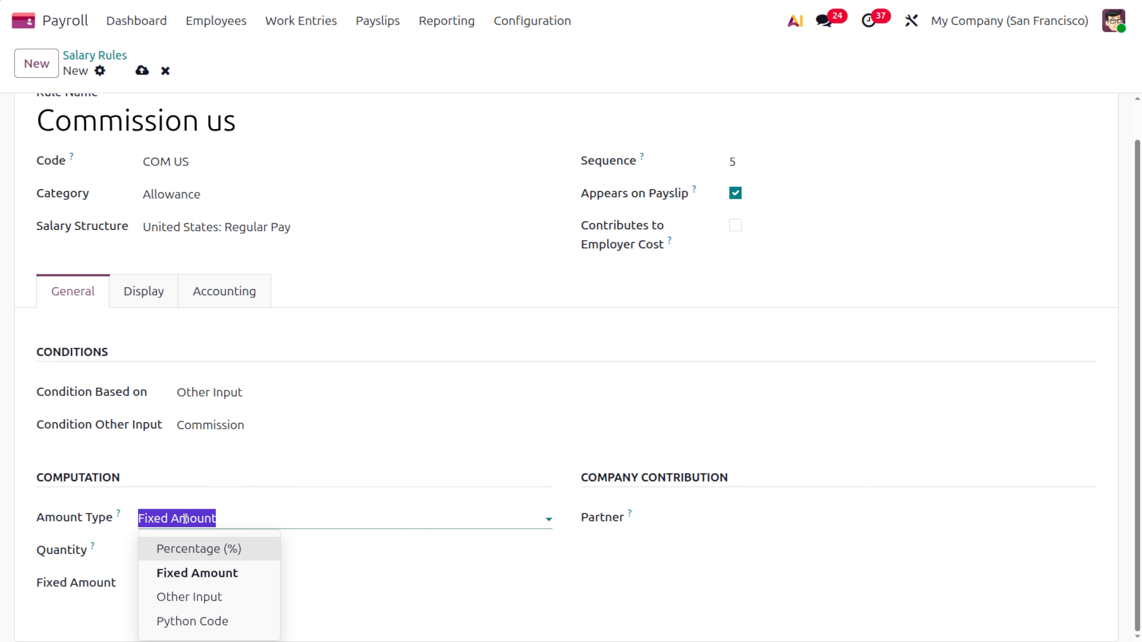
{"action": "left_click", "coordinate": [210, 598]}
{"action": "left_click", "coordinate": [229, 583]}
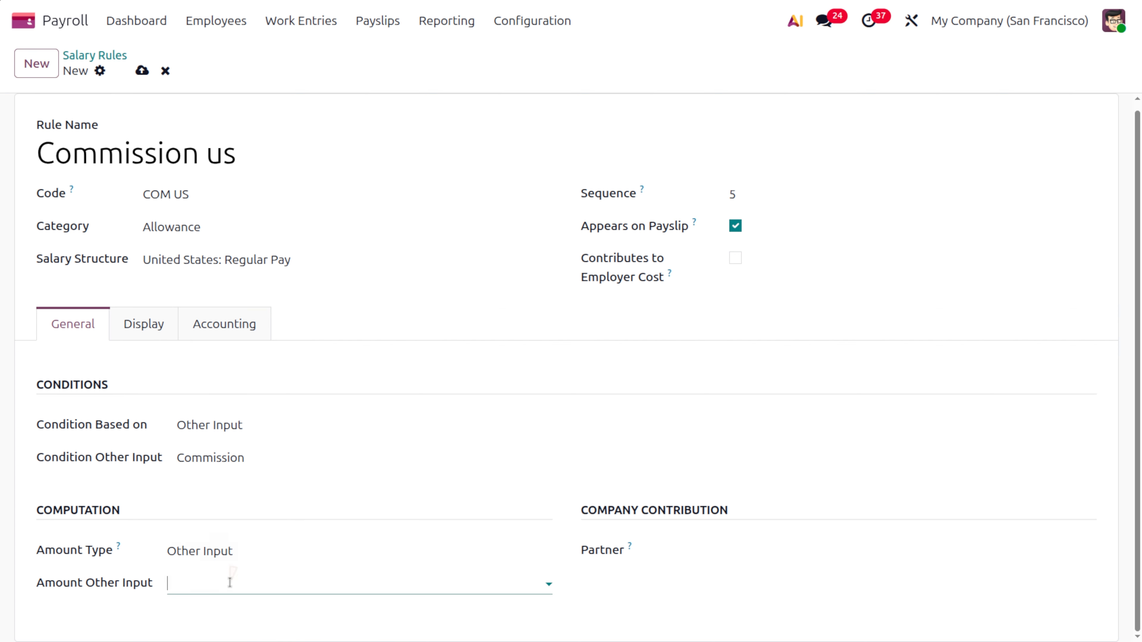
{"action": "left_click", "coordinate": [236, 494]}
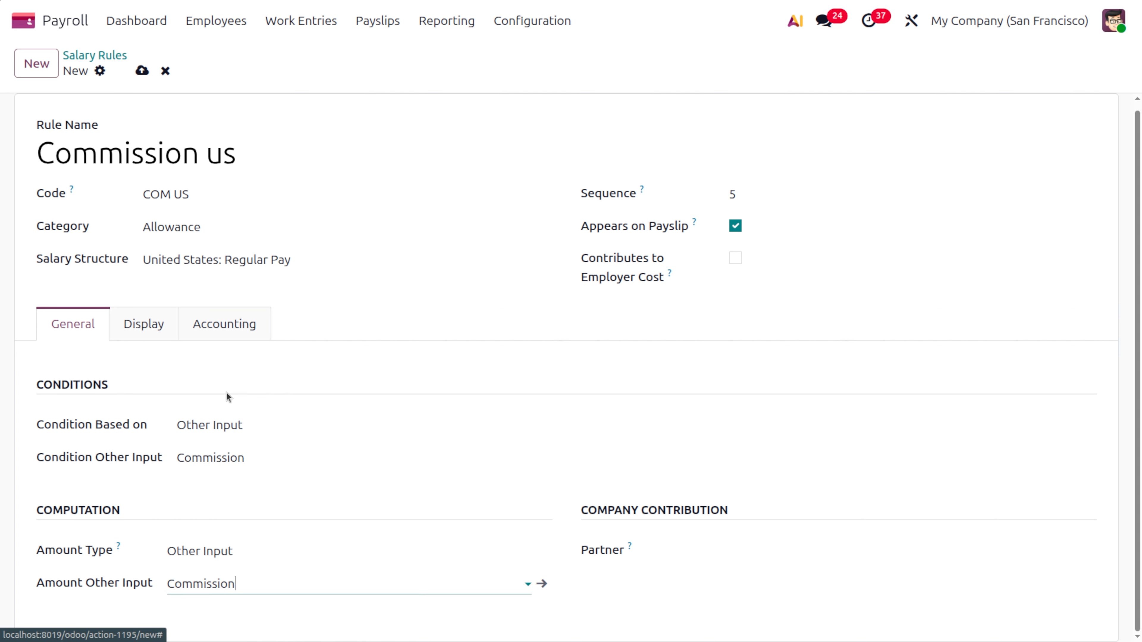
{"action": "left_click", "coordinate": [137, 70]}
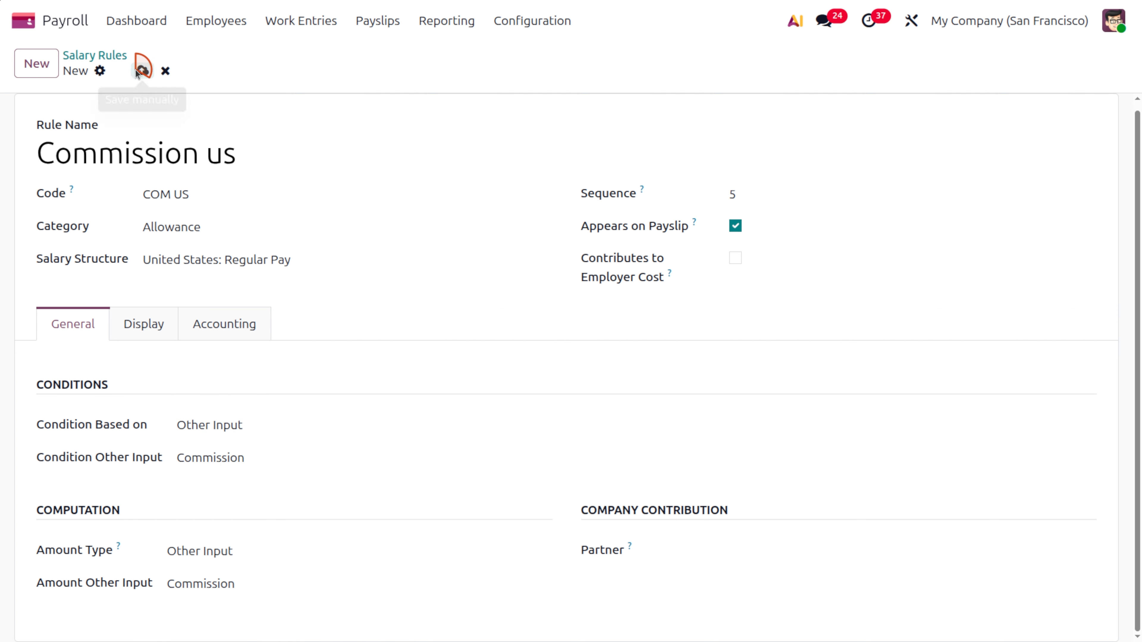
- Switch to the Sales app and check the Commissions option among the invoicing settings
{"action": "left_click", "coordinate": [24, 22]}
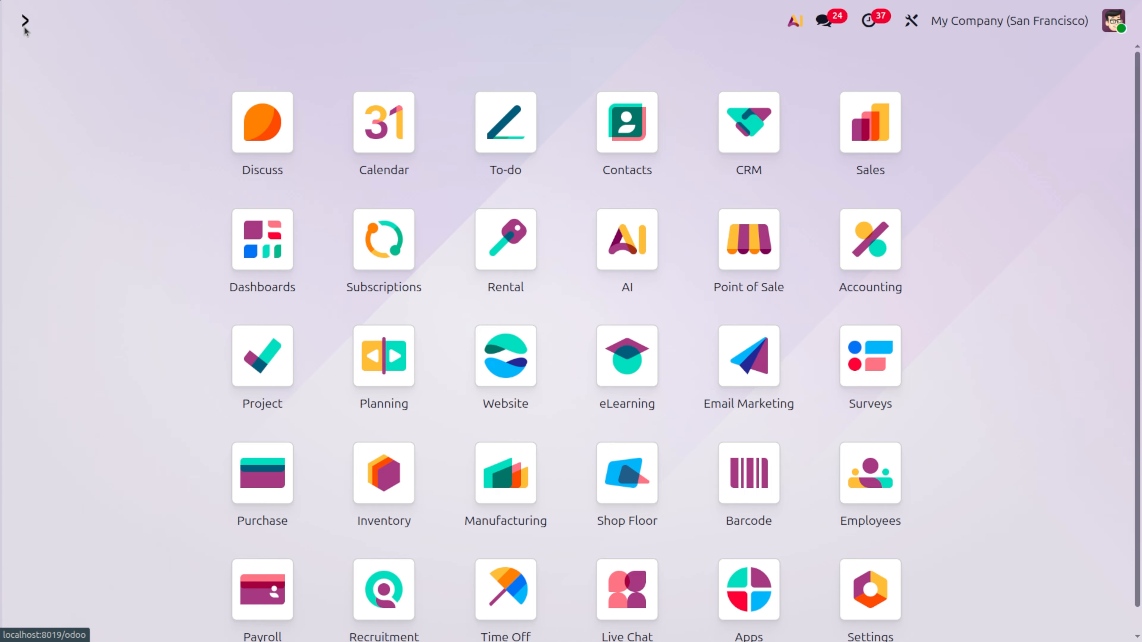
{"action": "type", "text": "sa"}
{"action": "key", "text": "Return"}
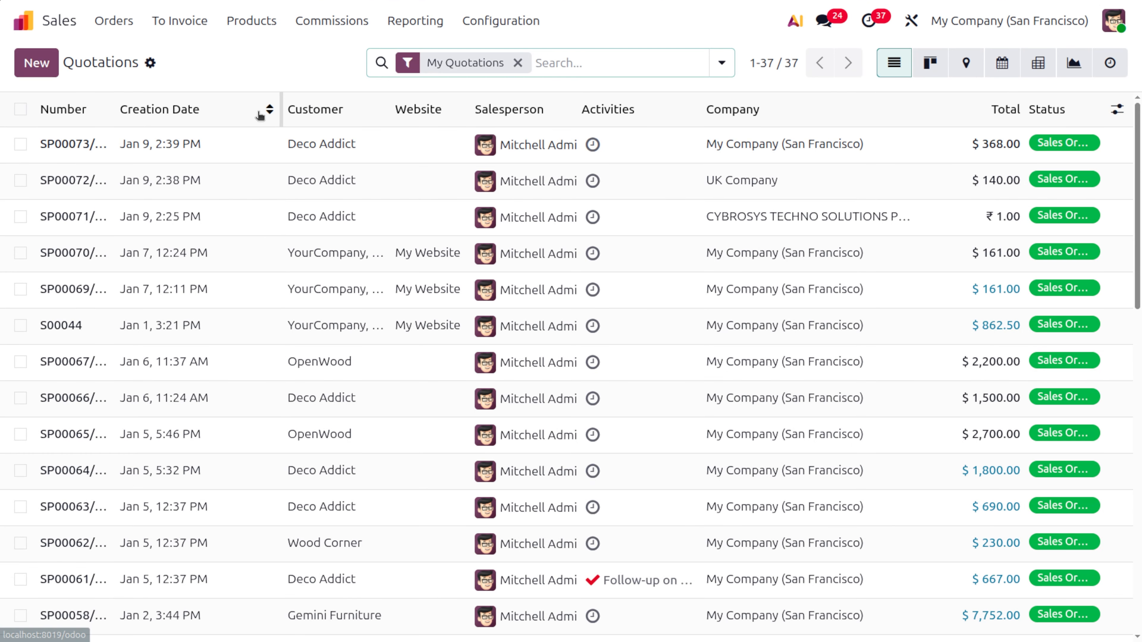
{"action": "left_click", "coordinate": [487, 19]}
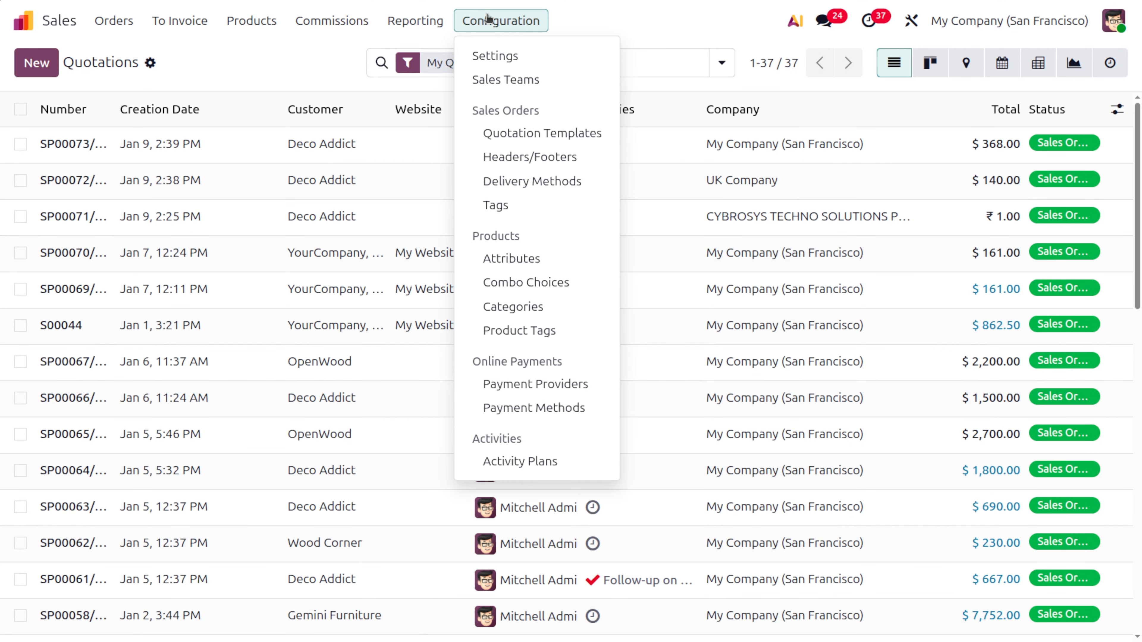
{"action": "left_click", "coordinate": [496, 53]}
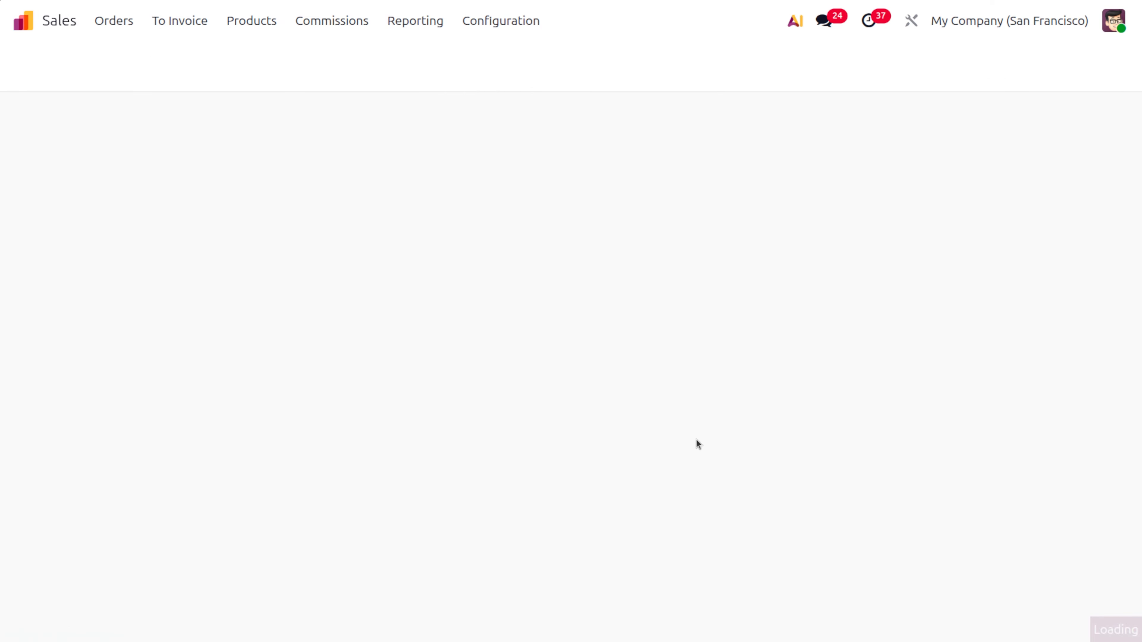
{"action": "scroll", "coordinate": [696, 439], "scroll_direction": "down", "scroll_amount": 5}
{"action": "scroll", "coordinate": [696, 439], "scroll_direction": "down", "scroll_amount": 12}
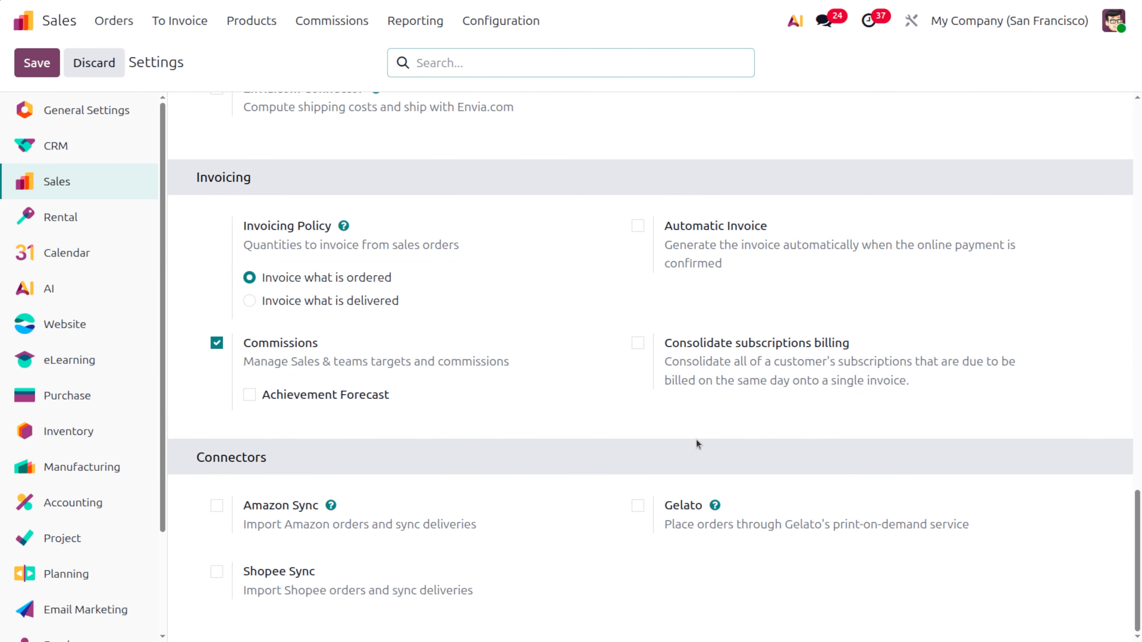
{"action": "scroll", "coordinate": [696, 439], "scroll_direction": "up", "scroll_amount": 8}
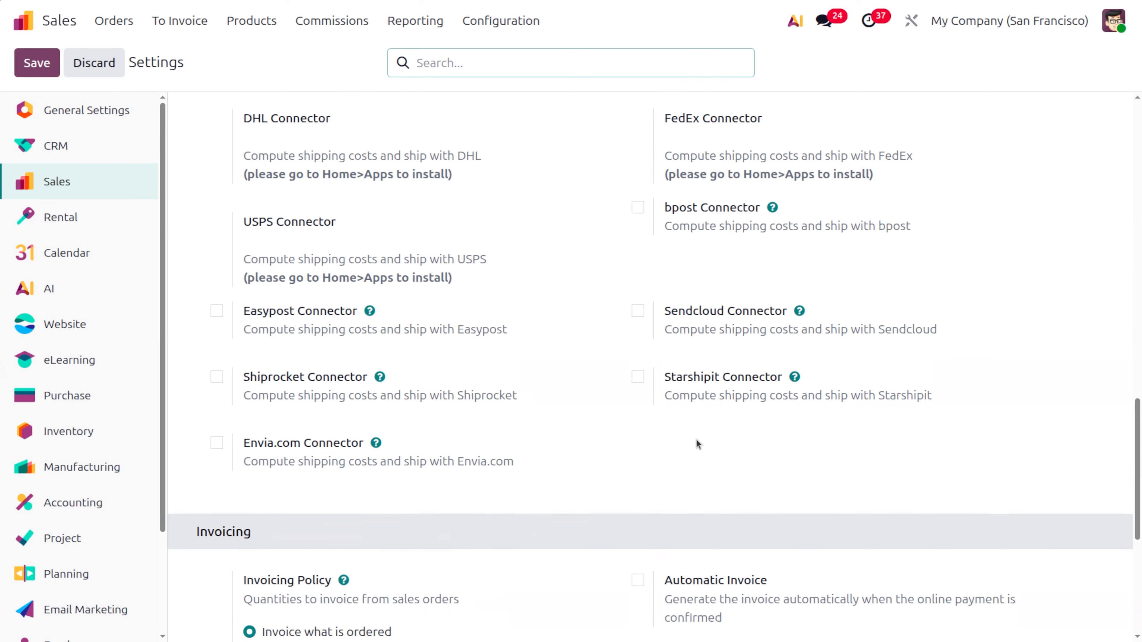
{"action": "scroll", "coordinate": [695, 439], "scroll_direction": "down", "scroll_amount": 12}
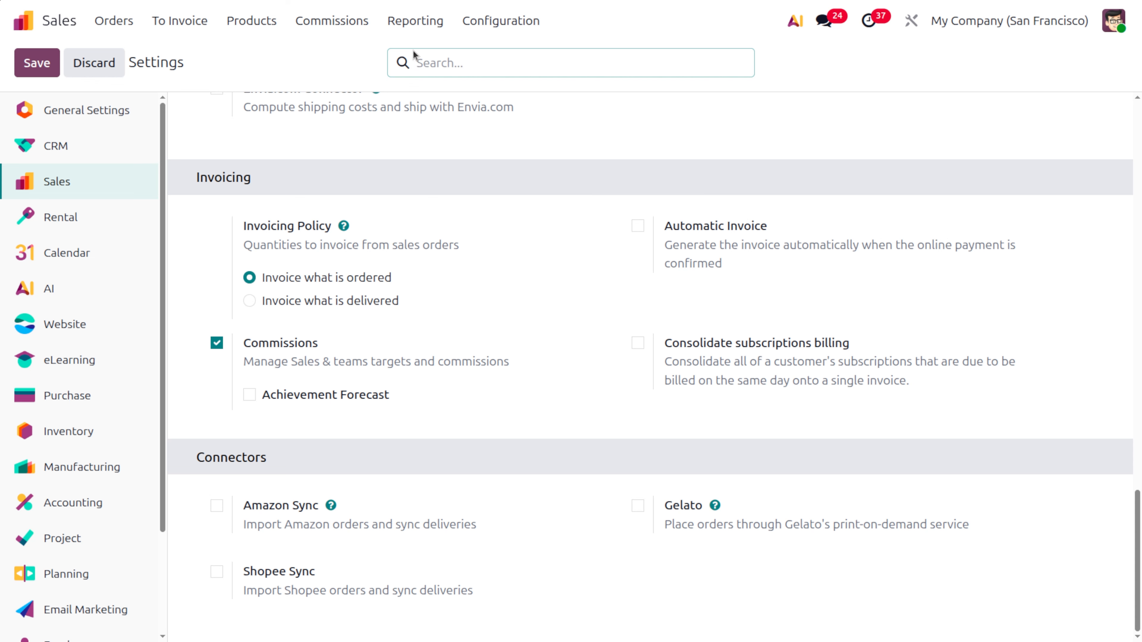
- Open the existing commission plan "commission 2026" to review its configuration
{"action": "left_click", "coordinate": [349, 21]}
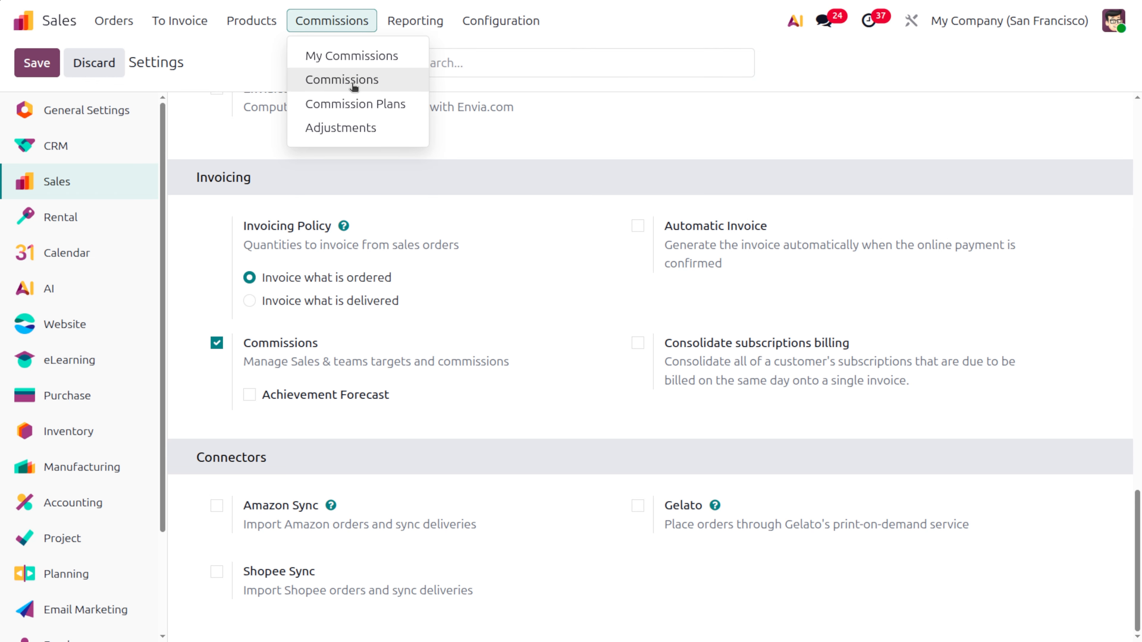
{"action": "left_click", "coordinate": [363, 104]}
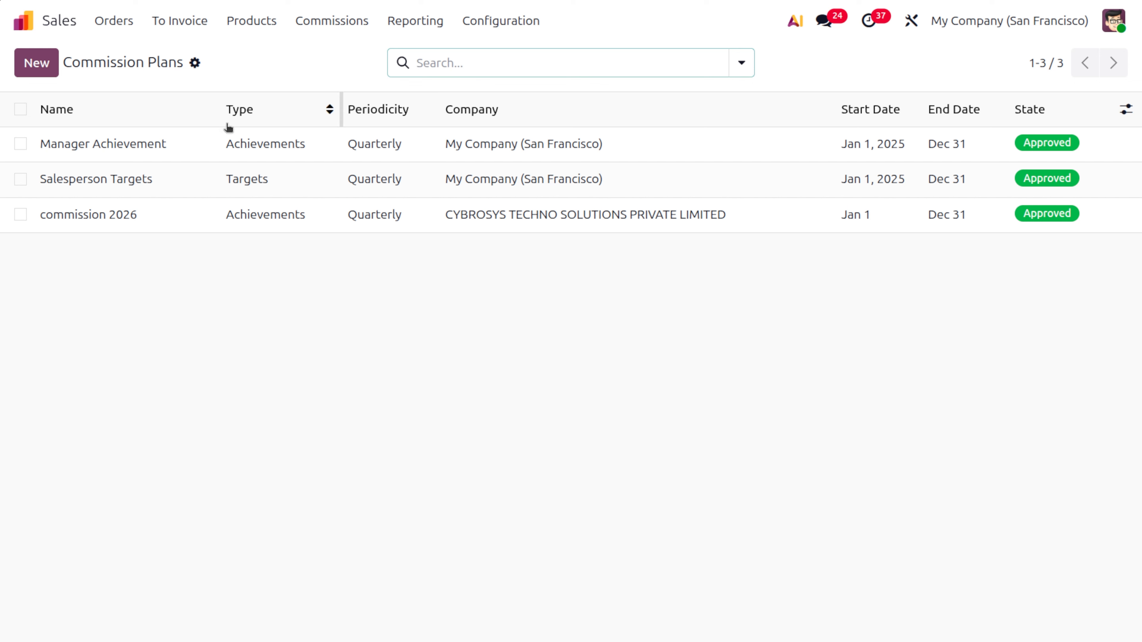
{"action": "left_click", "coordinate": [142, 212]}
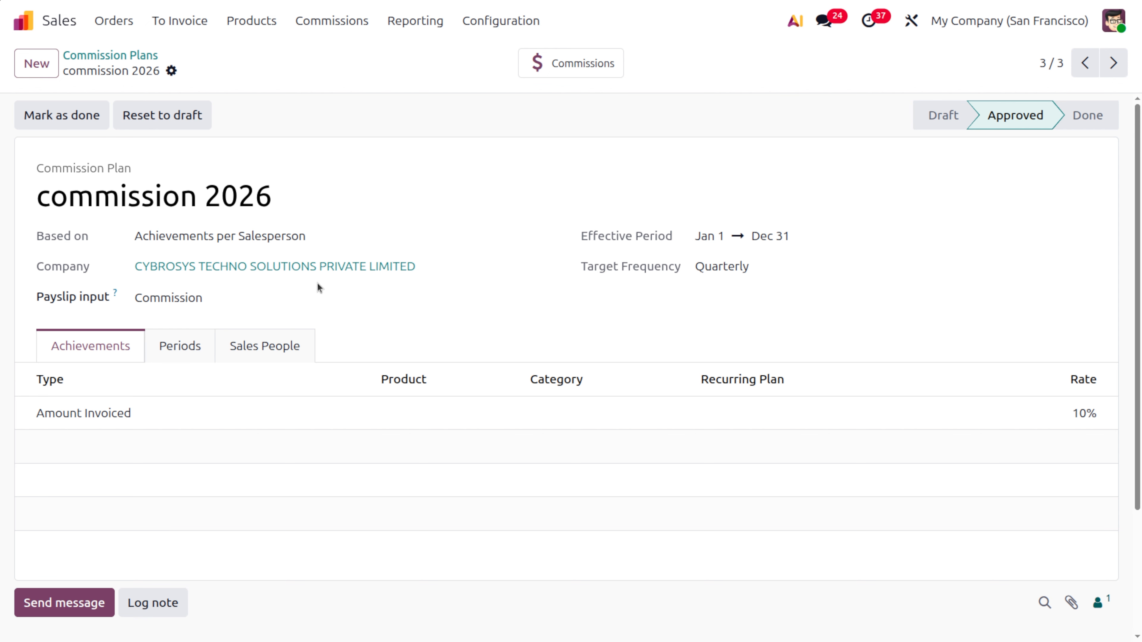
- Create a new commission plan named "US COMMISSION 2026"
{"action": "left_click", "coordinate": [123, 56]}
{"action": "left_click", "coordinate": [38, 65]}
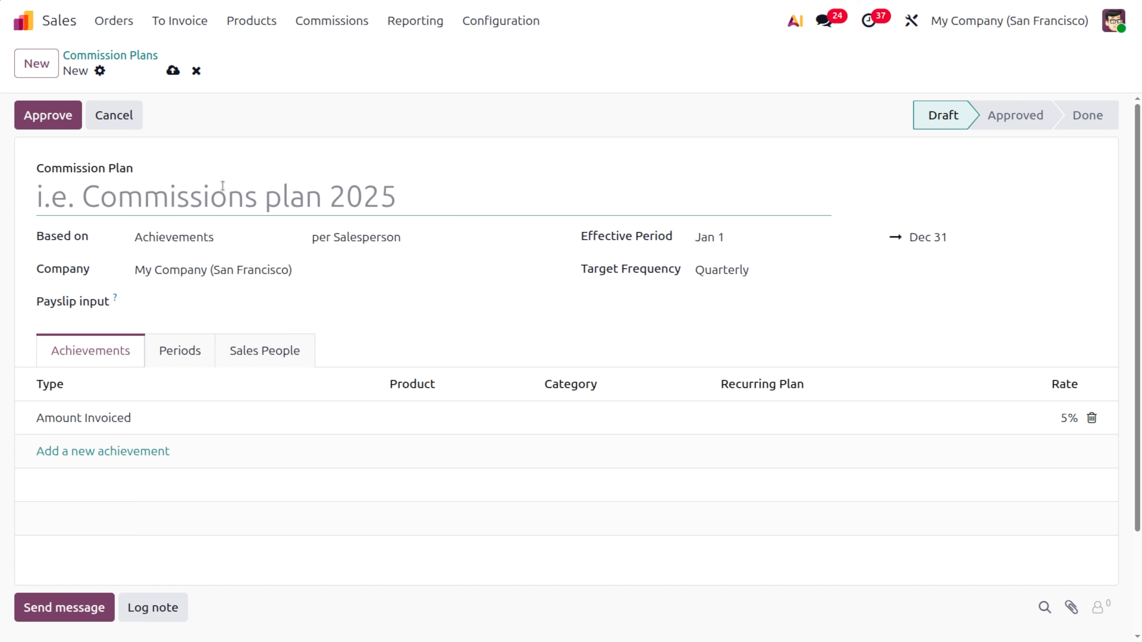
{"action": "type", "text": "cOMMS"}
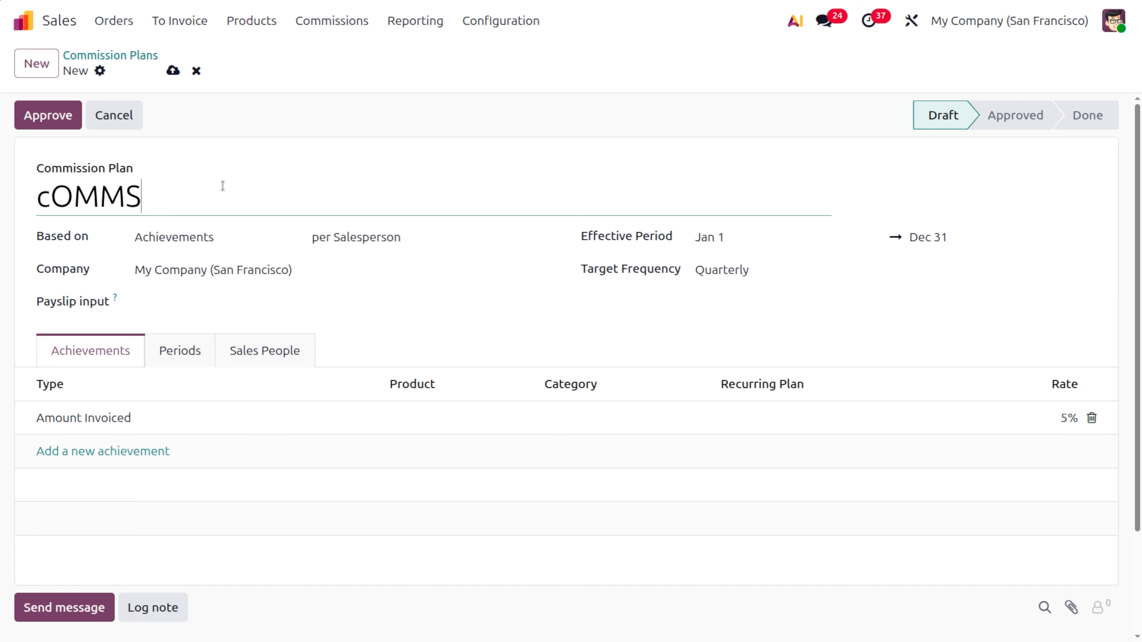
{"action": "key", "text": "BackSpace"}
{"action": "key", "text": "BackSpace"}
{"action": "key", "text": "BackSpace"}
{"action": "key", "text": "BackSpace"}
{"action": "key", "text": "BackSpace"}
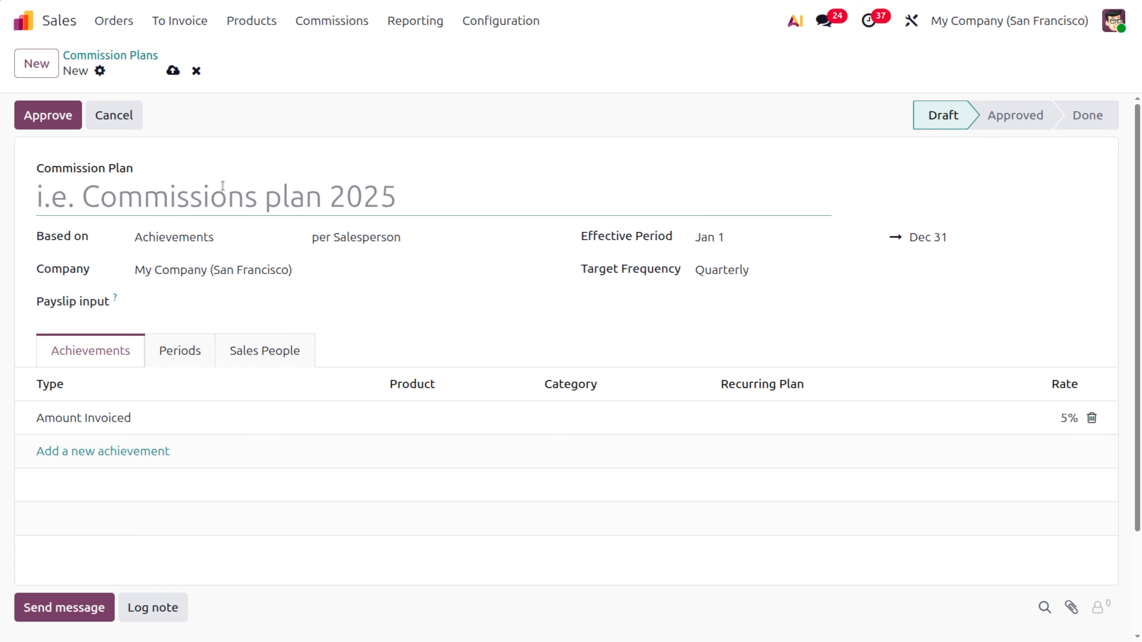
{"action": "type", "text": "U"}
{"action": "key", "text": "BackSpace"}
{"action": "type", "text": "U"}
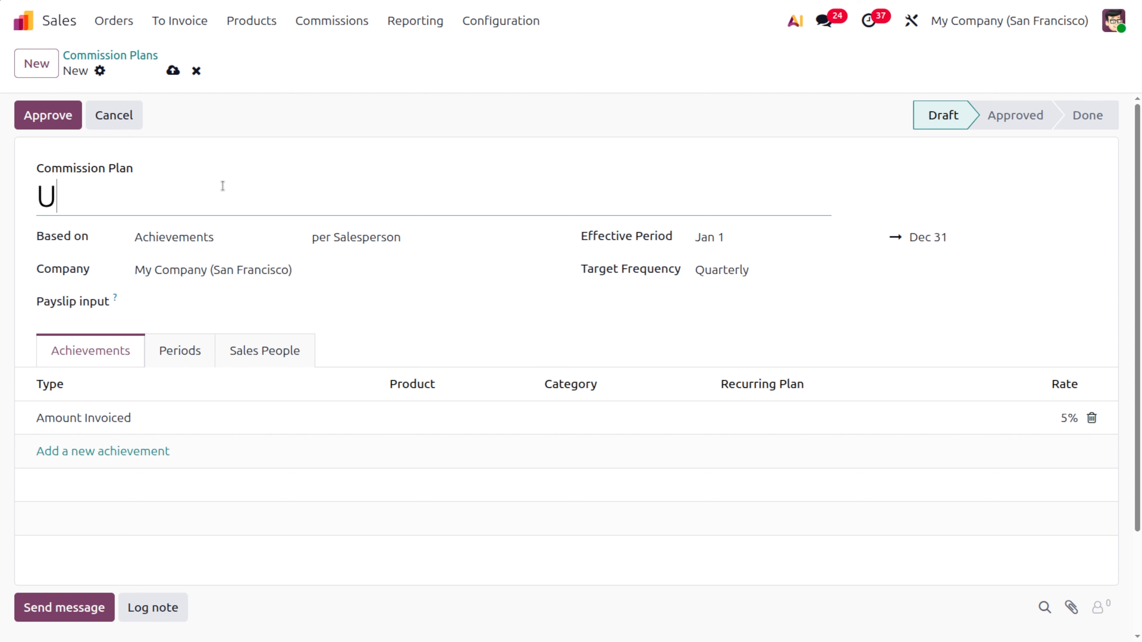
{"action": "type", "text": "S COMMISSI"}
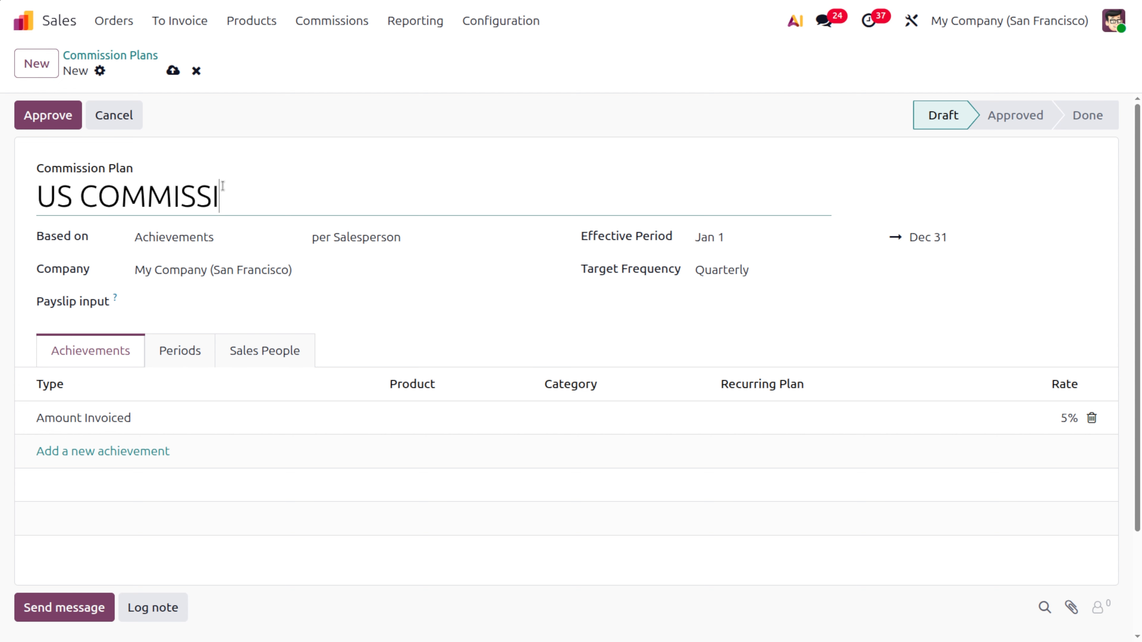
{"action": "type", "text": "ON 2026"}
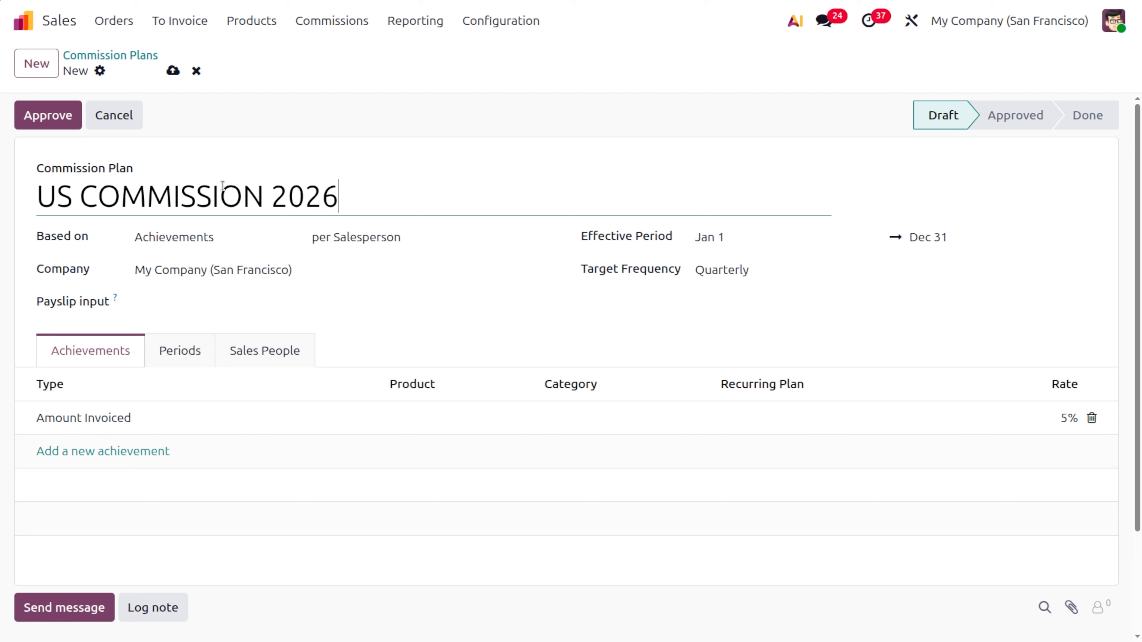
- Set the plan's payslip input to Commission and the Amount Invoiced achievement rate to 10%
{"action": "left_click", "coordinate": [191, 305]}
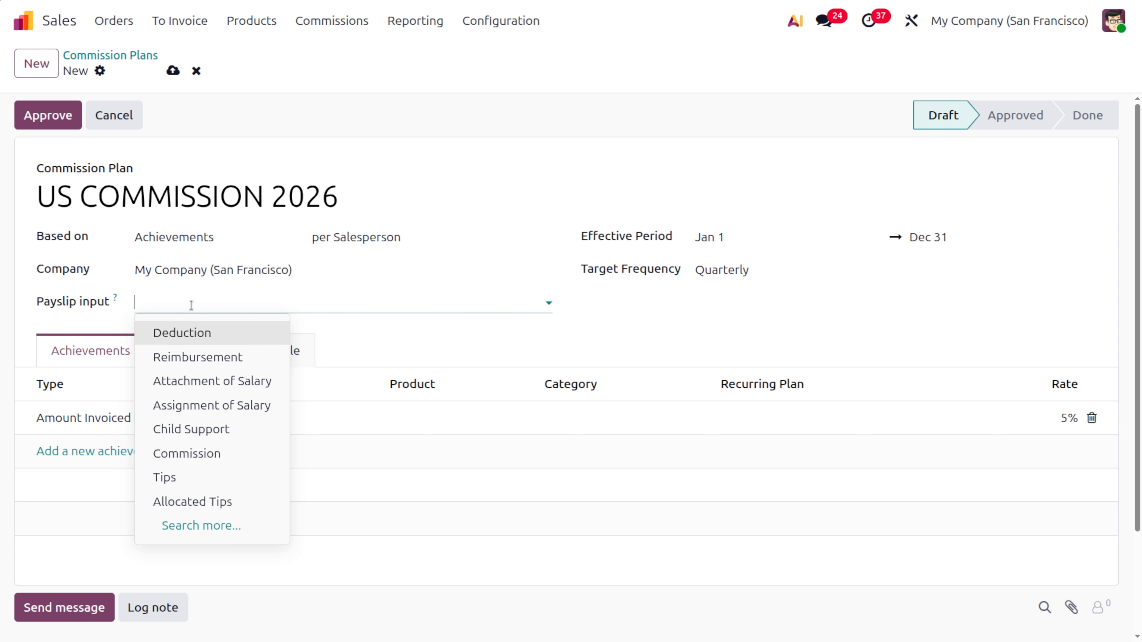
{"action": "left_click", "coordinate": [207, 454]}
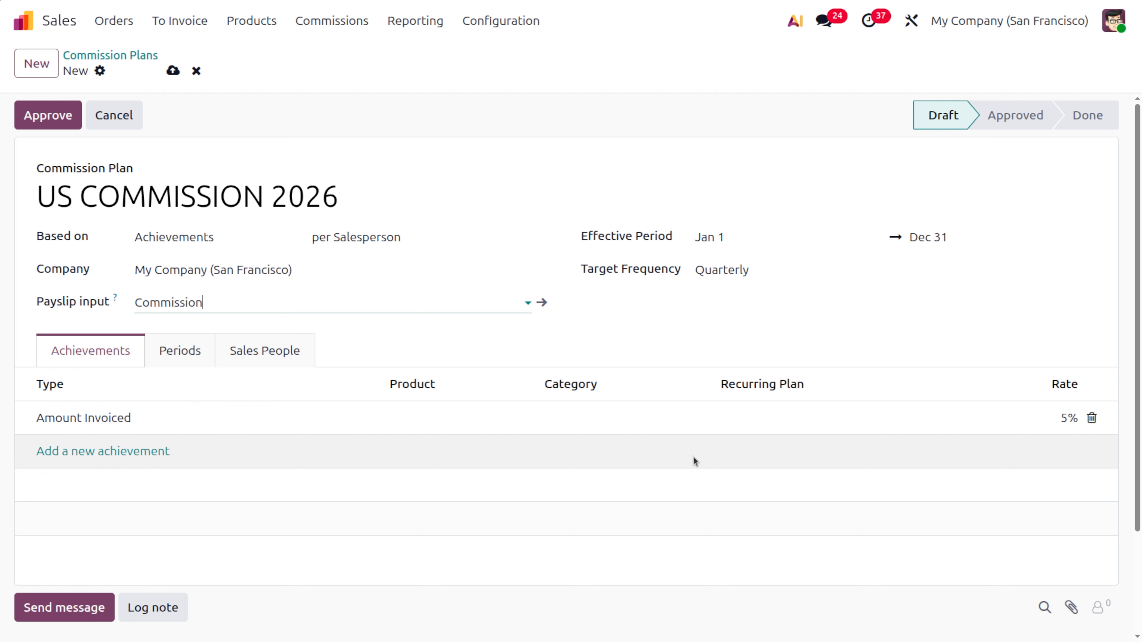
{"action": "left_click", "coordinate": [1054, 417]}
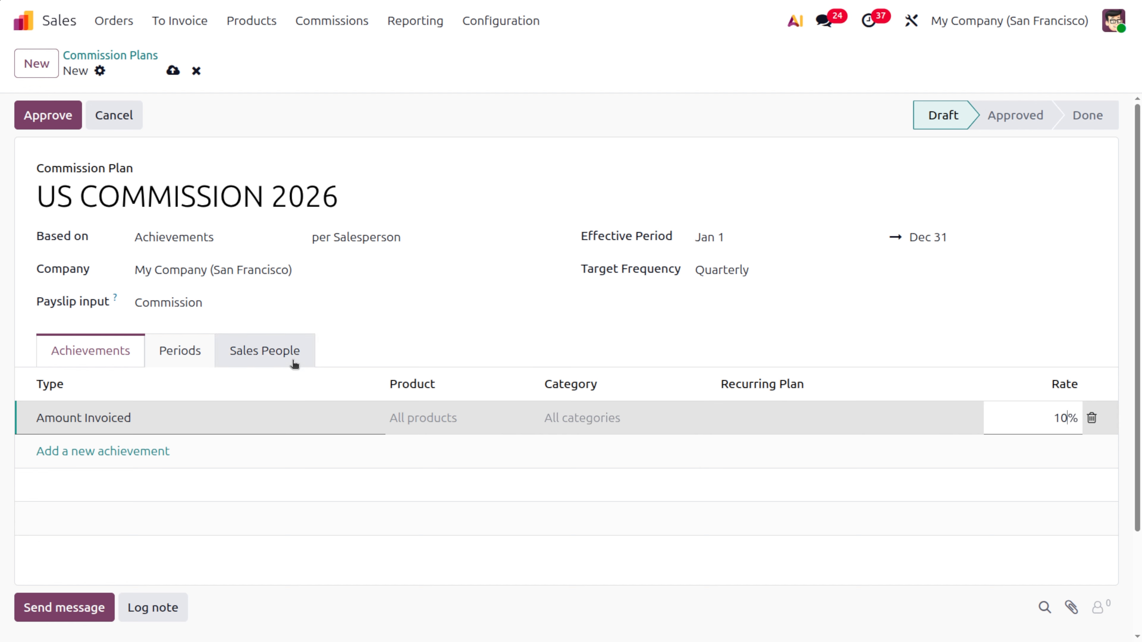
- Add the US employee to the commission plan as a salesperson
{"action": "left_click", "coordinate": [252, 361]}
{"action": "left_click", "coordinate": [77, 418]}
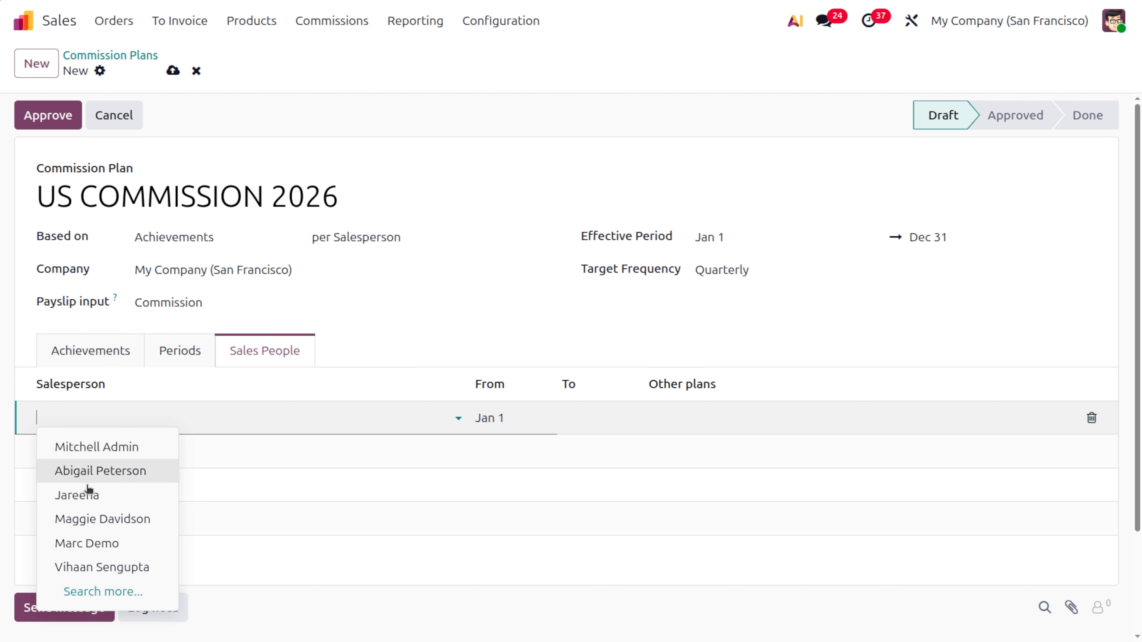
{"action": "left_click", "coordinate": [91, 495]}
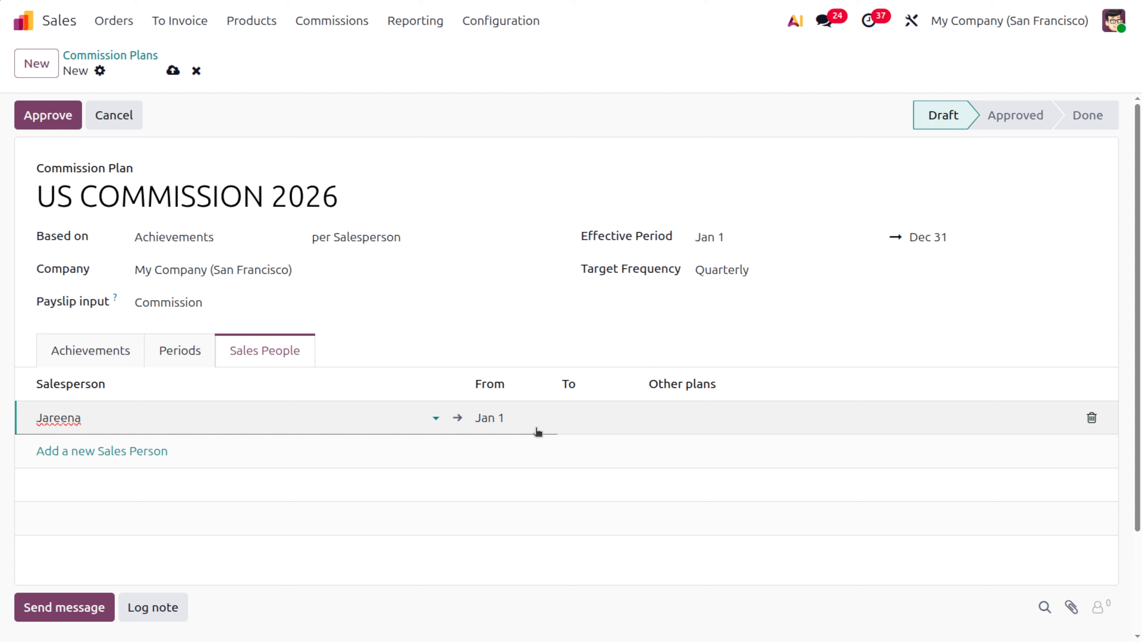
- Set the salesperson's end date in the plan to December 31, 2026
{"action": "left_click", "coordinate": [588, 417]}
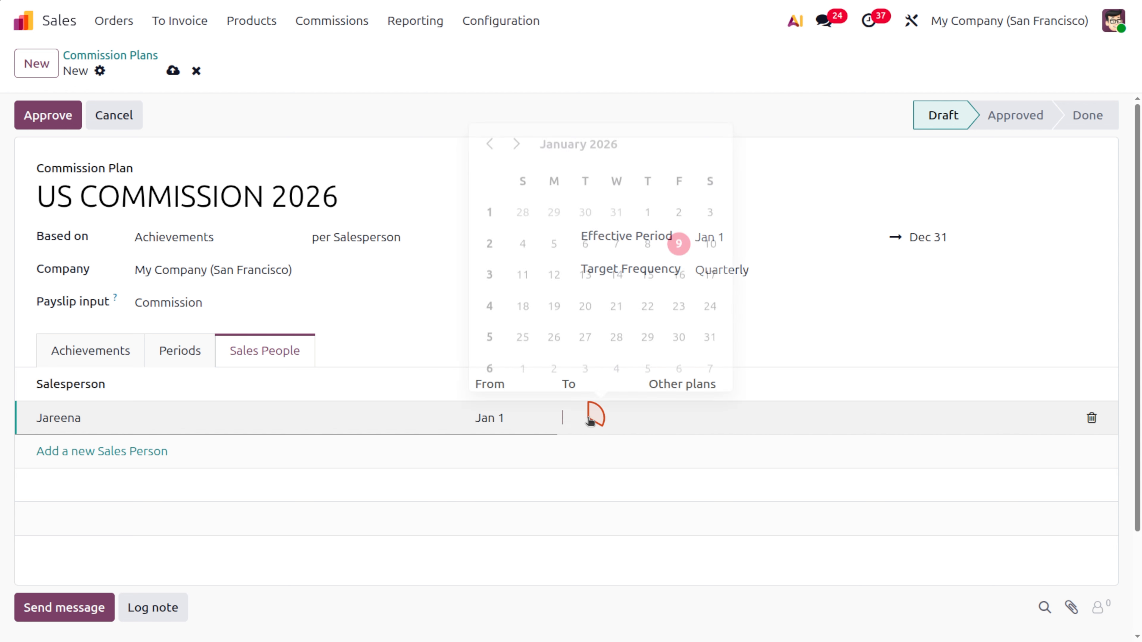
{"action": "left_click", "coordinate": [584, 153]}
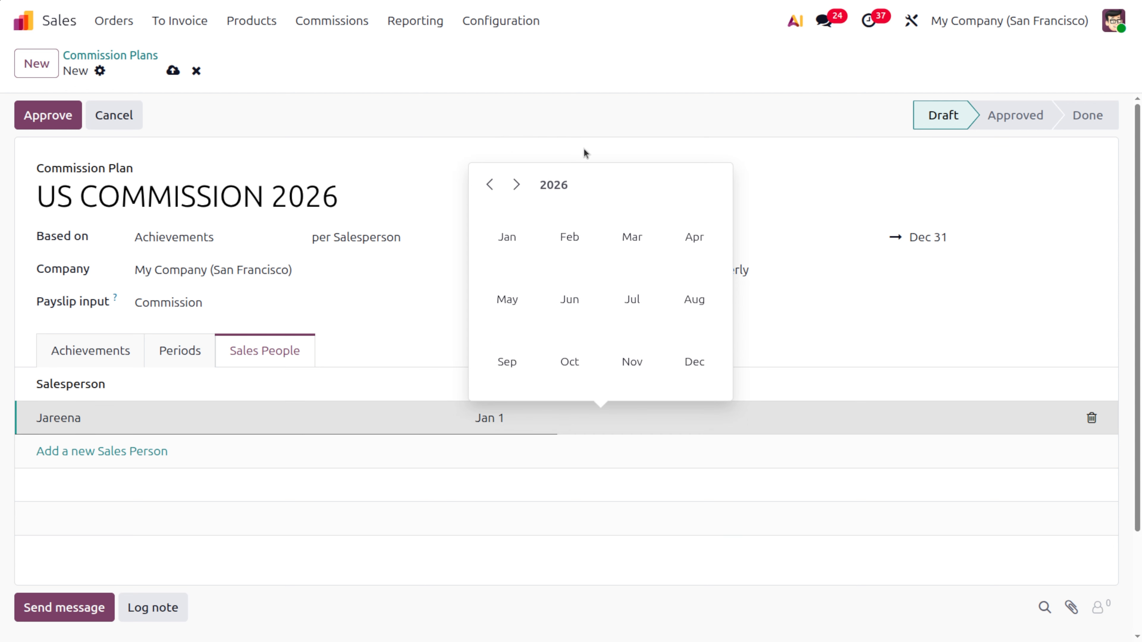
{"action": "left_click", "coordinate": [701, 372]}
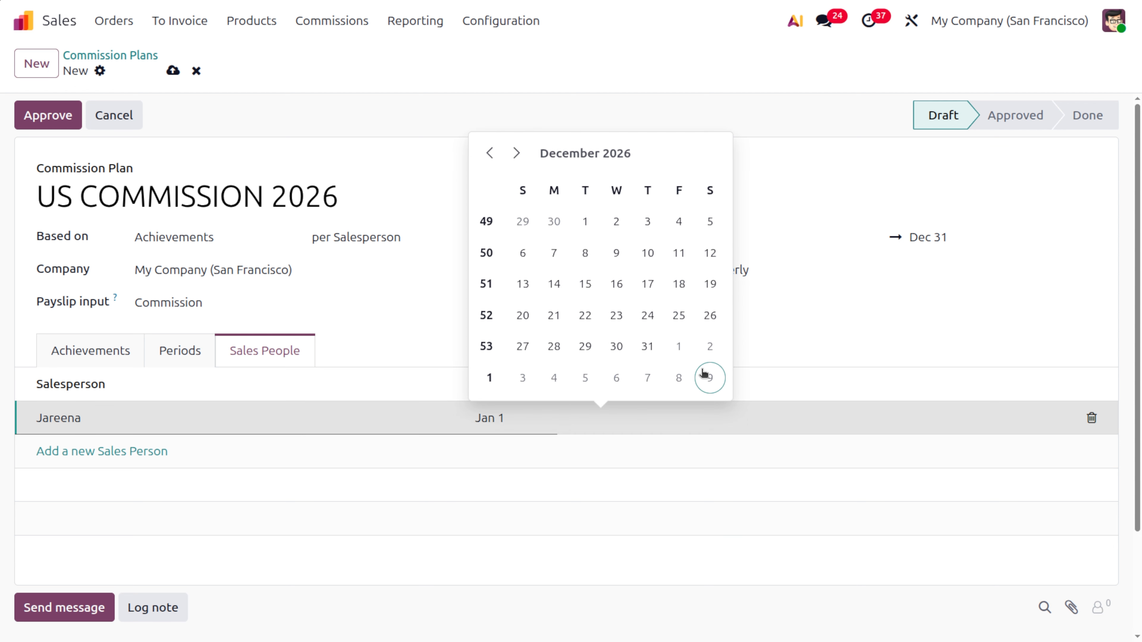
{"action": "left_click", "coordinate": [647, 346]}
{"action": "left_click", "coordinate": [767, 137]}
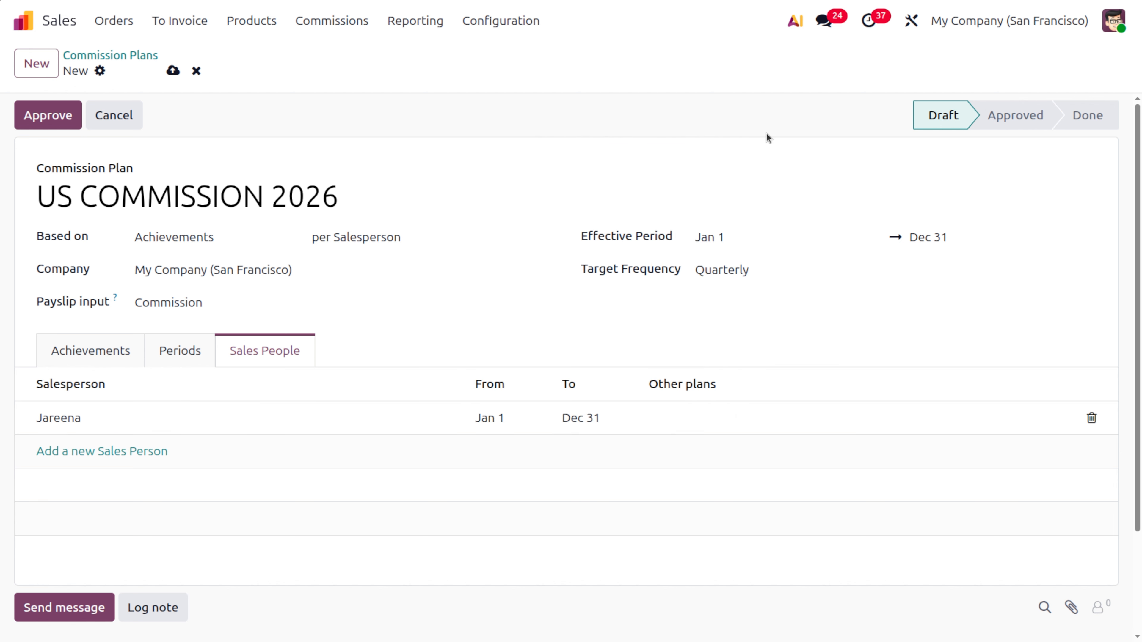
- Change the salesperson's end date to January 31, 2026, and save and approve the commission plan
{"action": "left_click", "coordinate": [579, 421]}
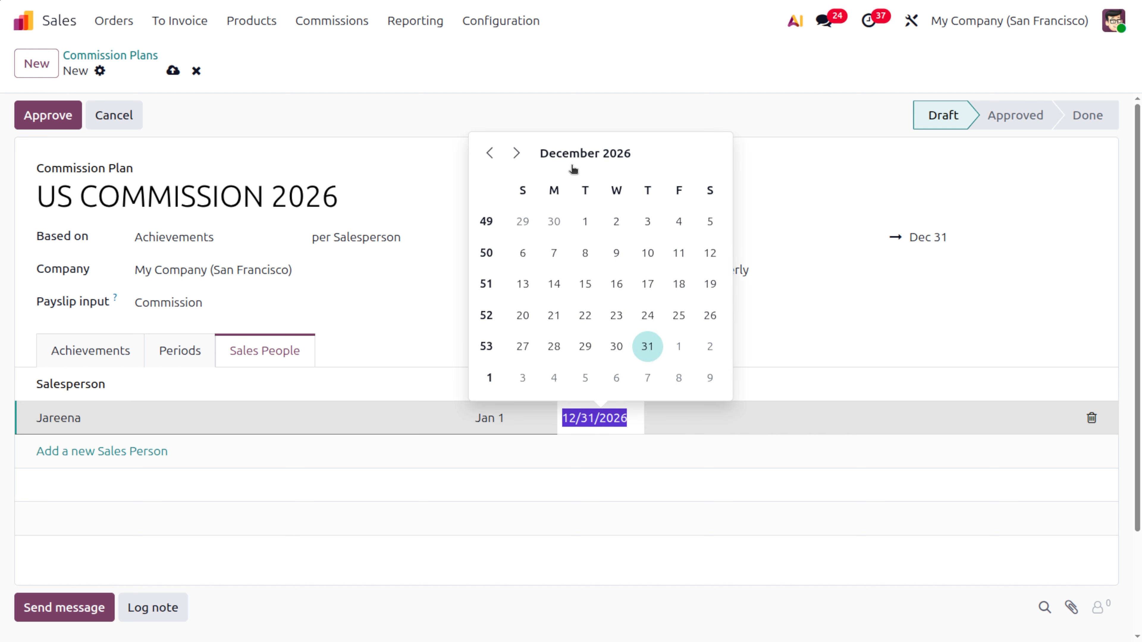
{"action": "left_click", "coordinate": [572, 153]}
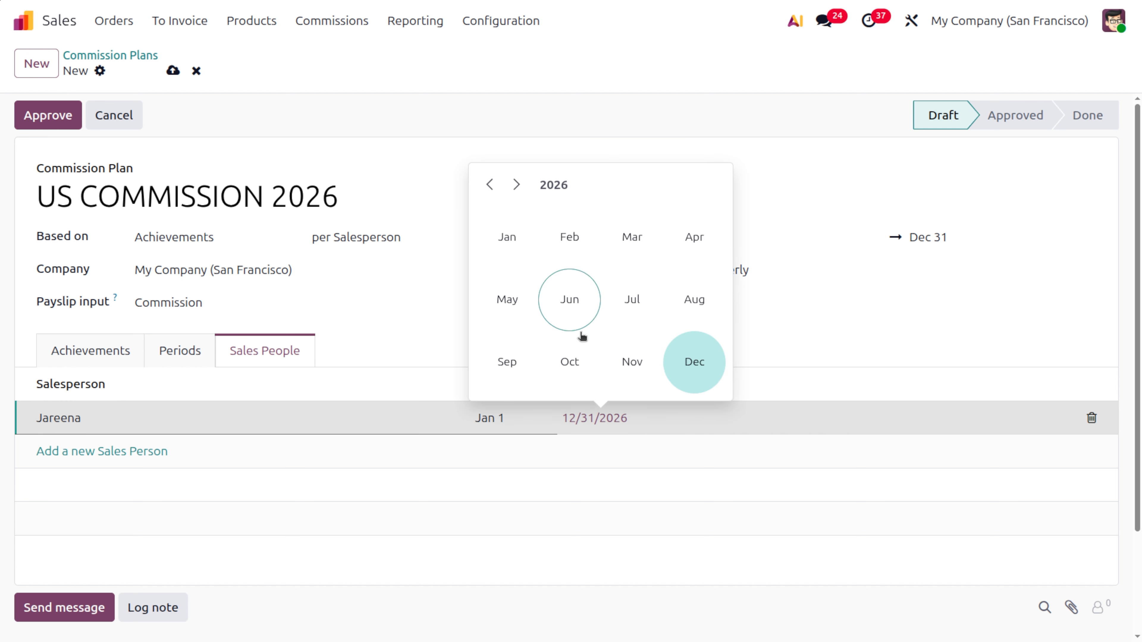
{"action": "left_click", "coordinate": [507, 237]}
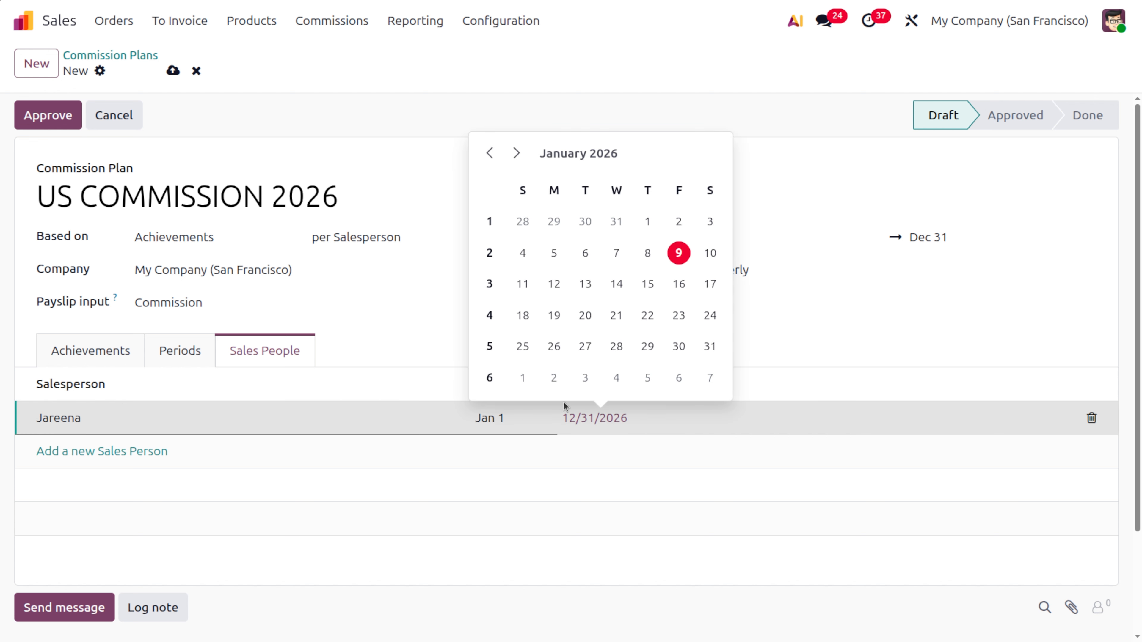
{"action": "left_click", "coordinate": [709, 346]}
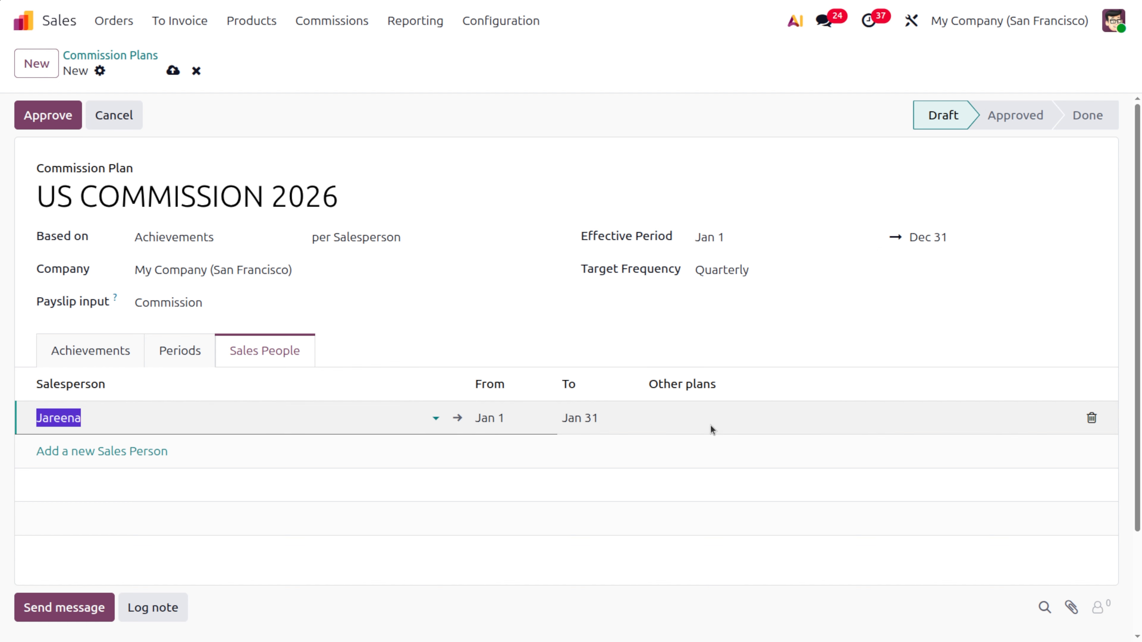
{"action": "left_click", "coordinate": [172, 71]}
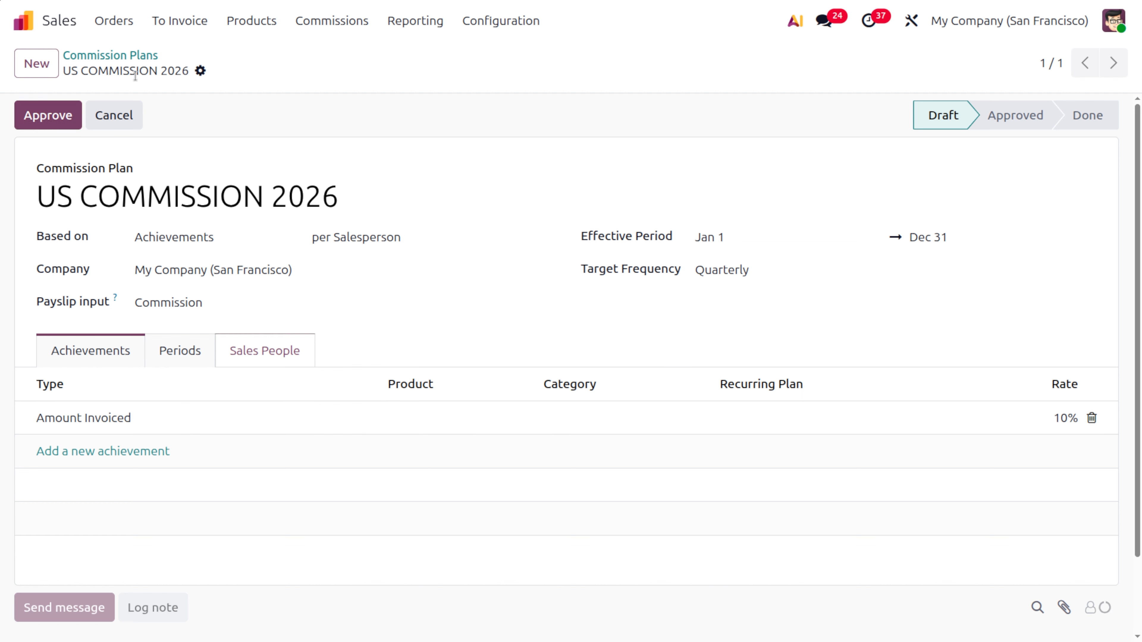
{"action": "left_click", "coordinate": [55, 113]}
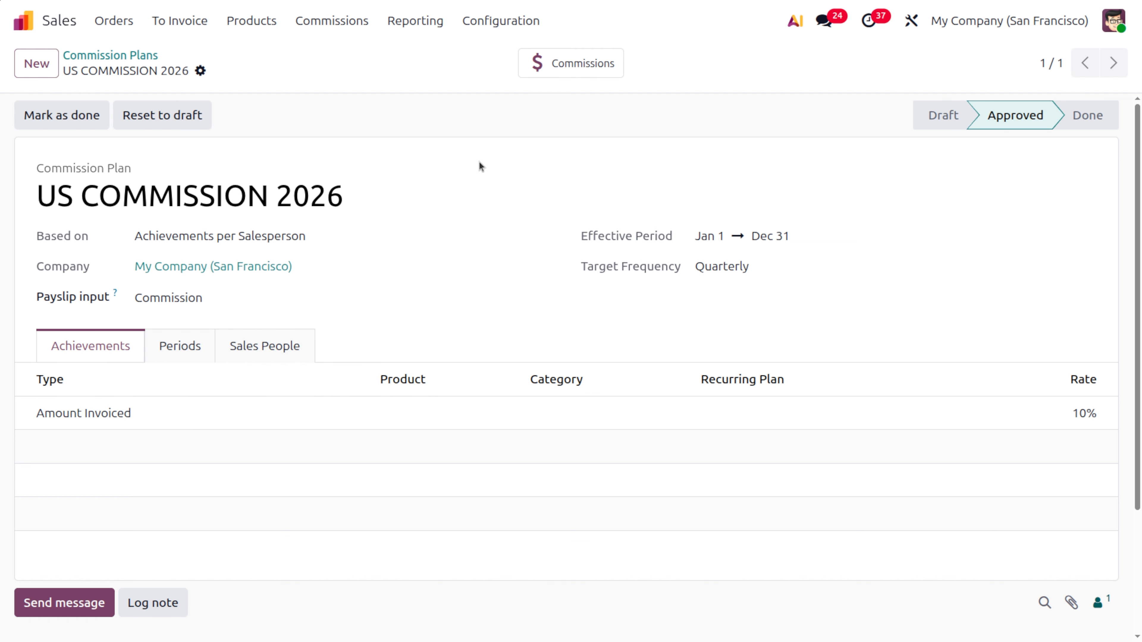
- Check the plan's related commissions, and create a quotation for Deco Addict with one Cabinet with Doors
{"action": "left_click", "coordinate": [557, 72]}
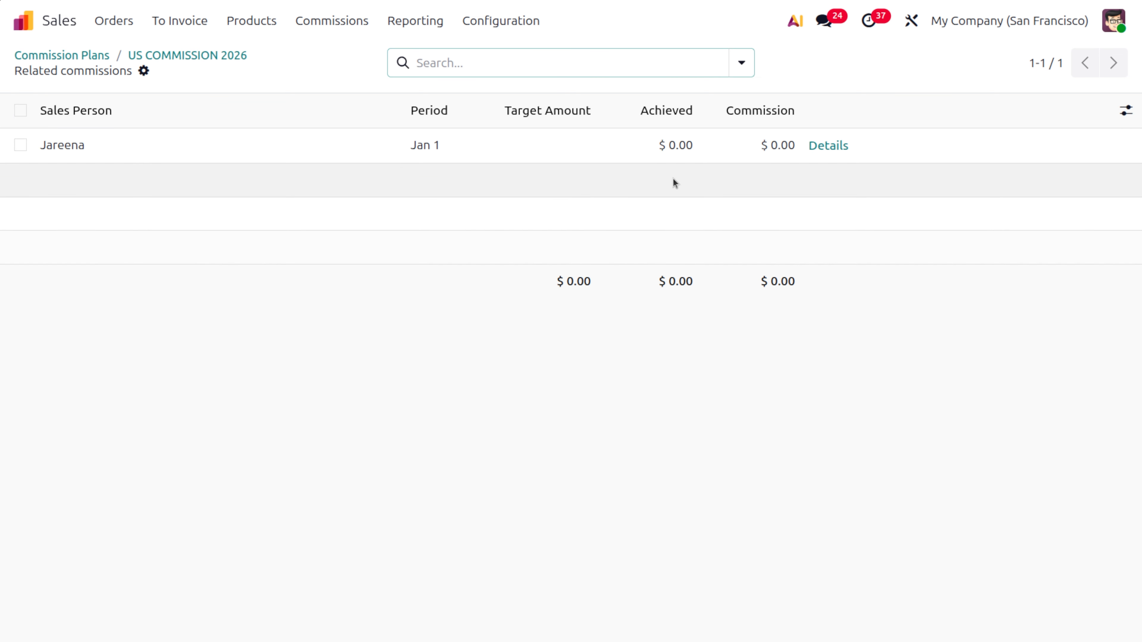
{"action": "left_click", "coordinate": [117, 21]}
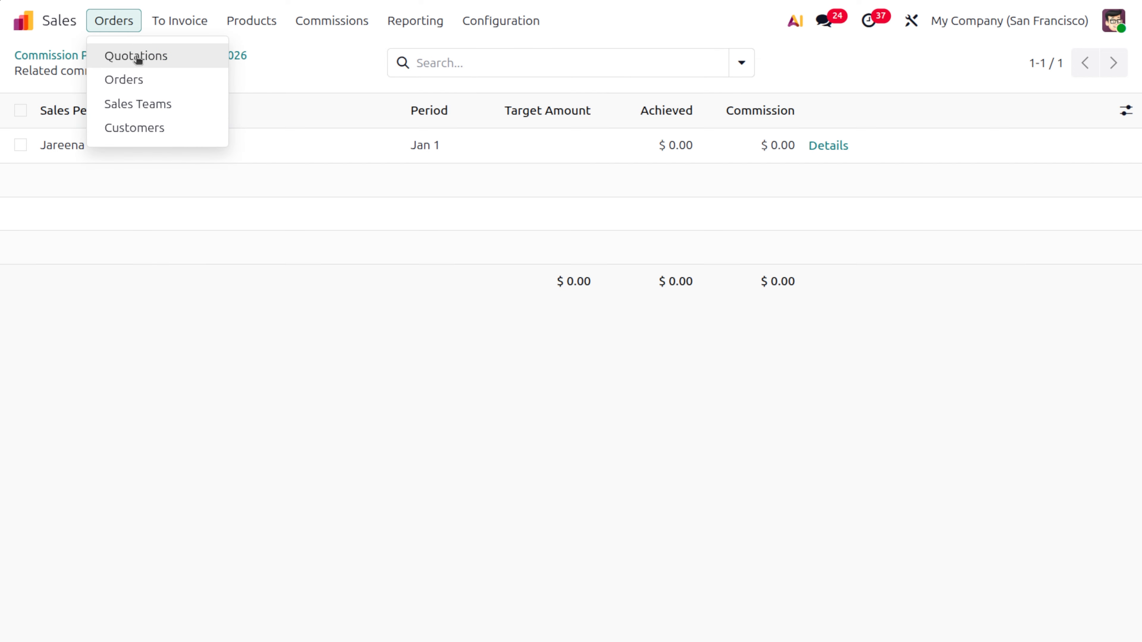
{"action": "left_click", "coordinate": [140, 53]}
{"action": "left_click", "coordinate": [24, 58]}
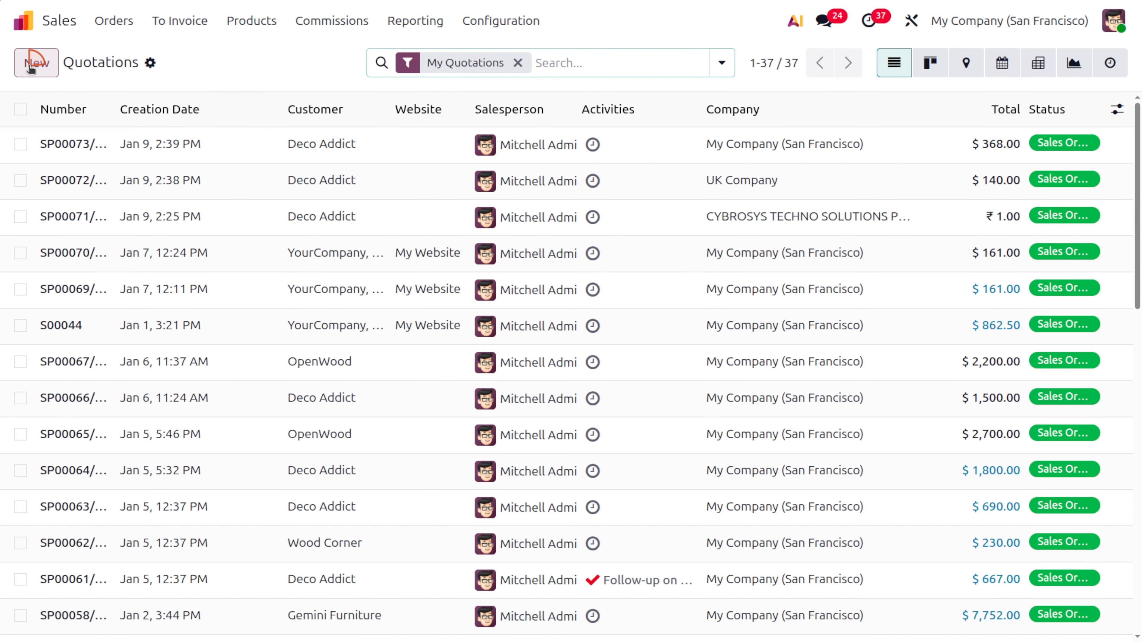
{"action": "left_click", "coordinate": [223, 216]}
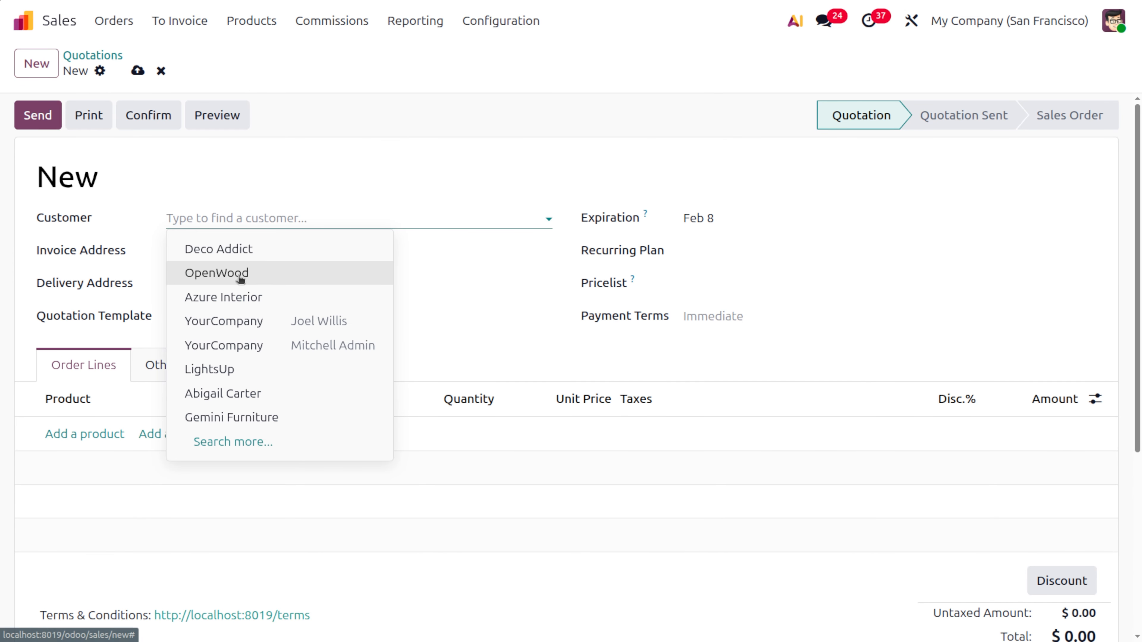
{"action": "left_click", "coordinate": [232, 250]}
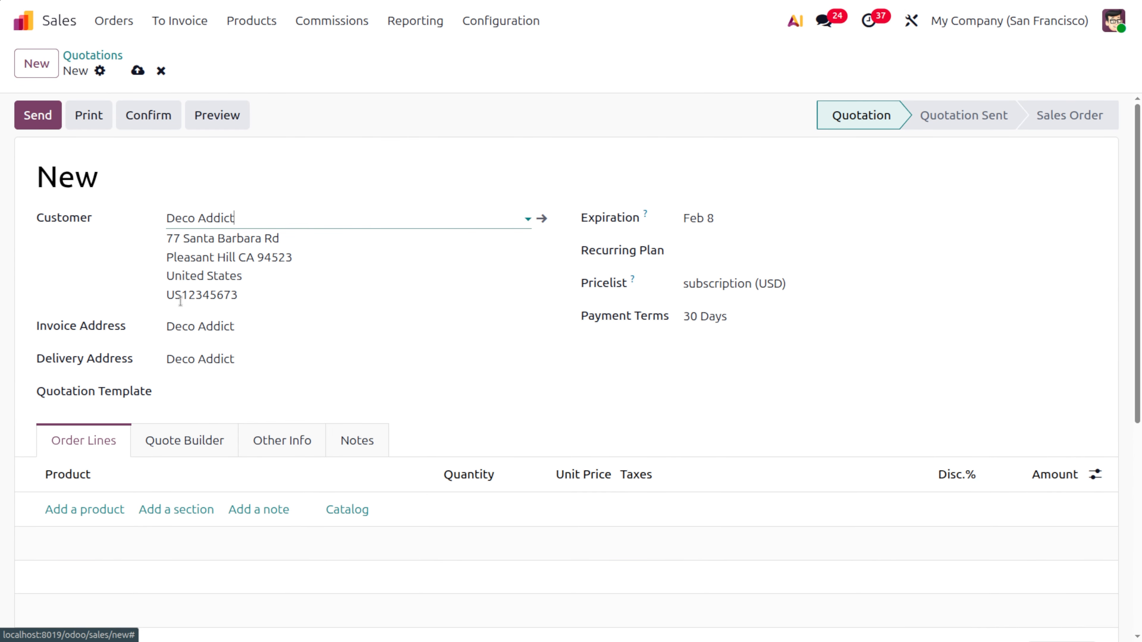
{"action": "left_click", "coordinate": [74, 510]}
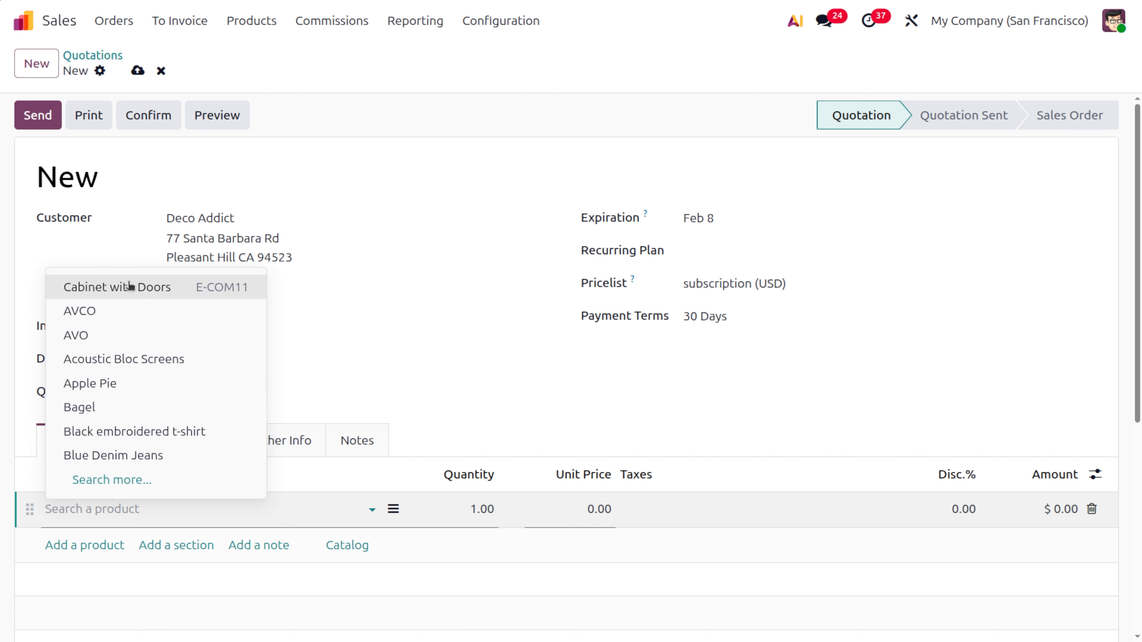
{"action": "left_click", "coordinate": [130, 287]}
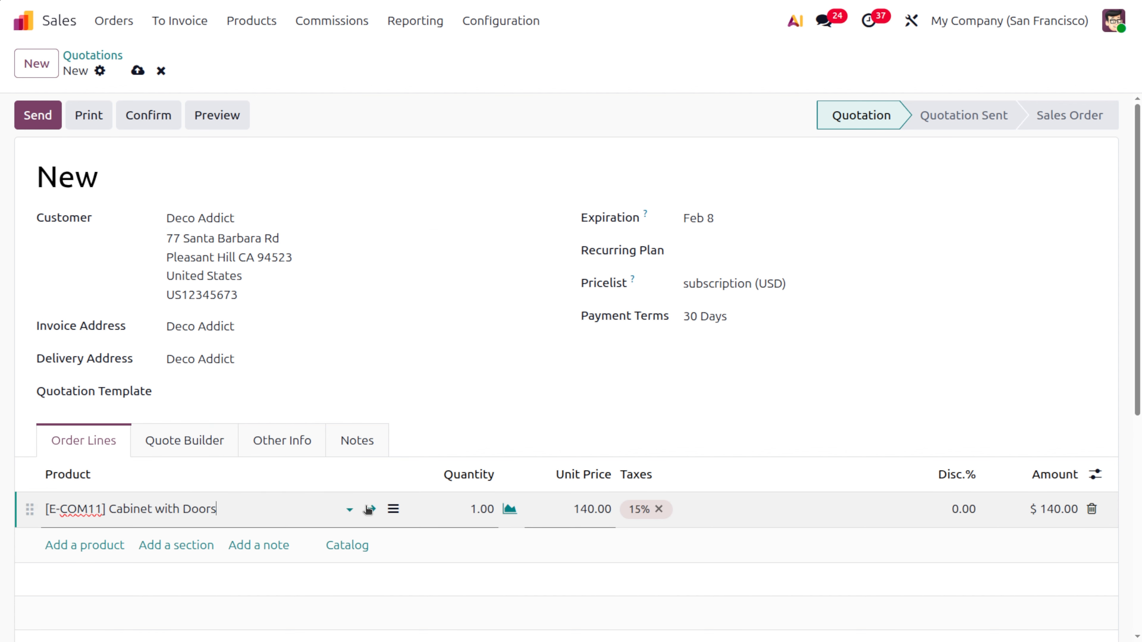
- Remove all sales taxes from the Cabinet with Doors product, save the product and return to the quotation
{"action": "left_click", "coordinate": [369, 509]}
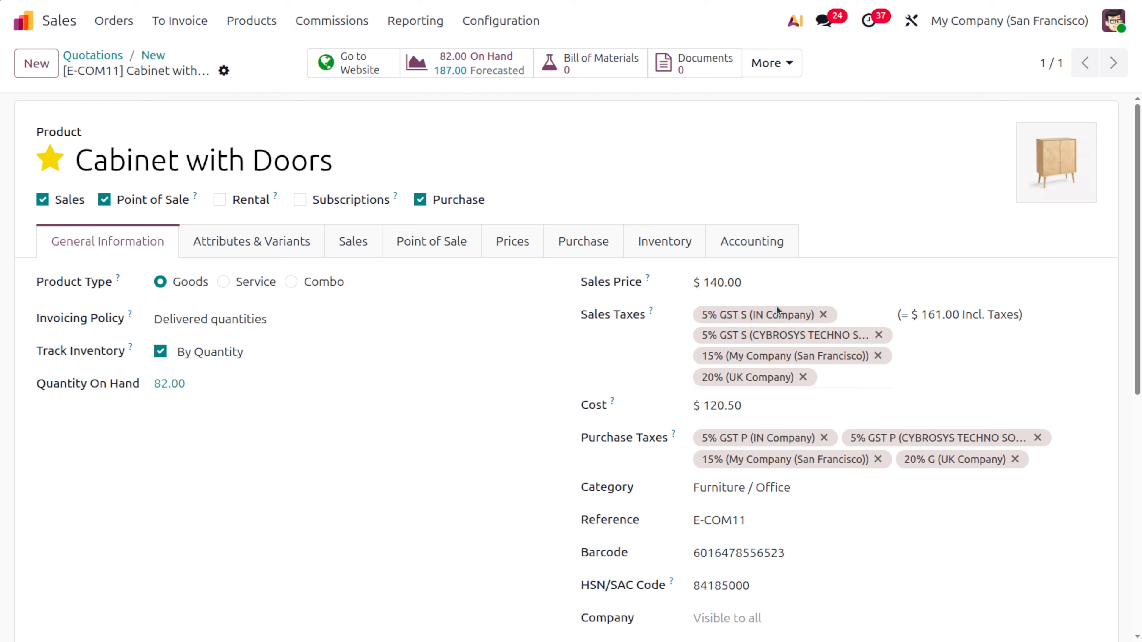
{"action": "left_click", "coordinate": [824, 315]}
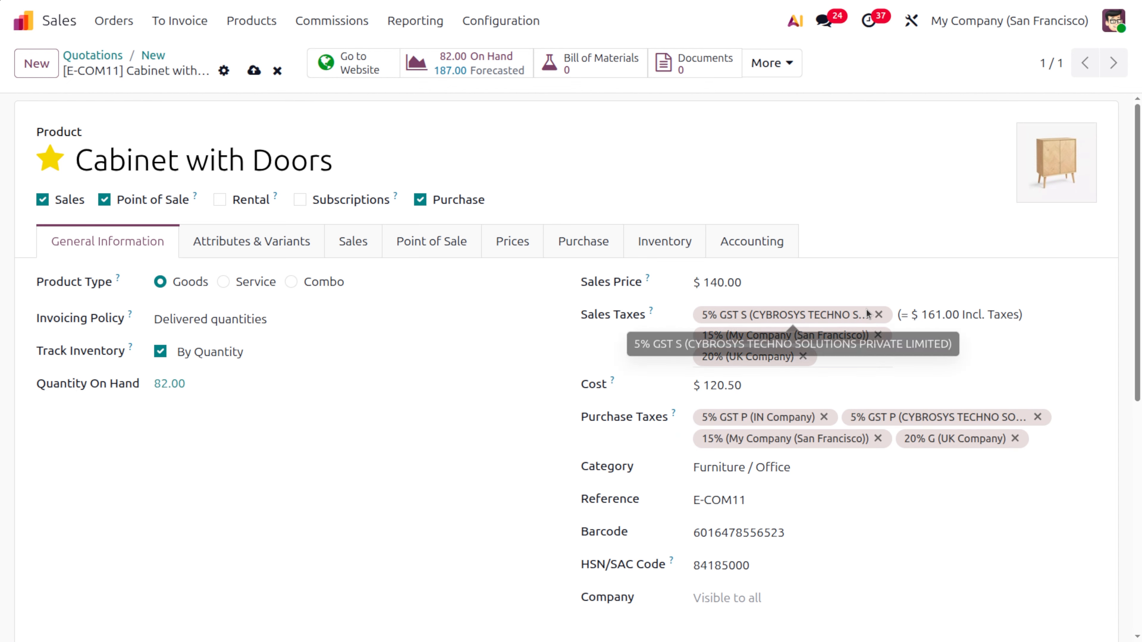
{"action": "left_click", "coordinate": [880, 314]}
{"action": "left_click", "coordinate": [878, 315]}
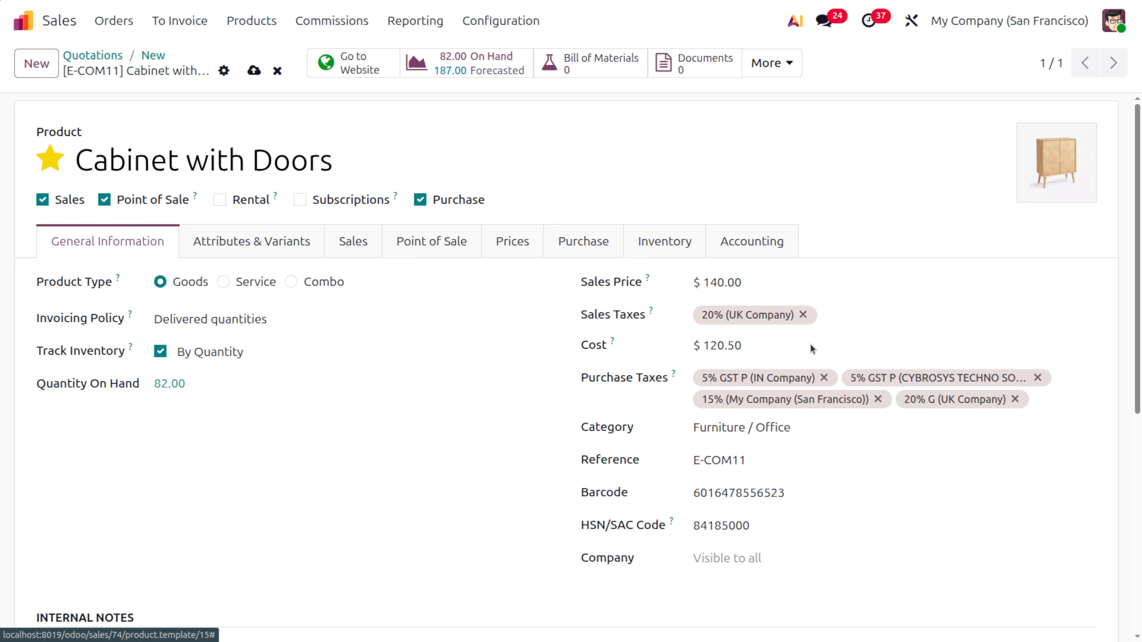
{"action": "left_click", "coordinate": [803, 315]}
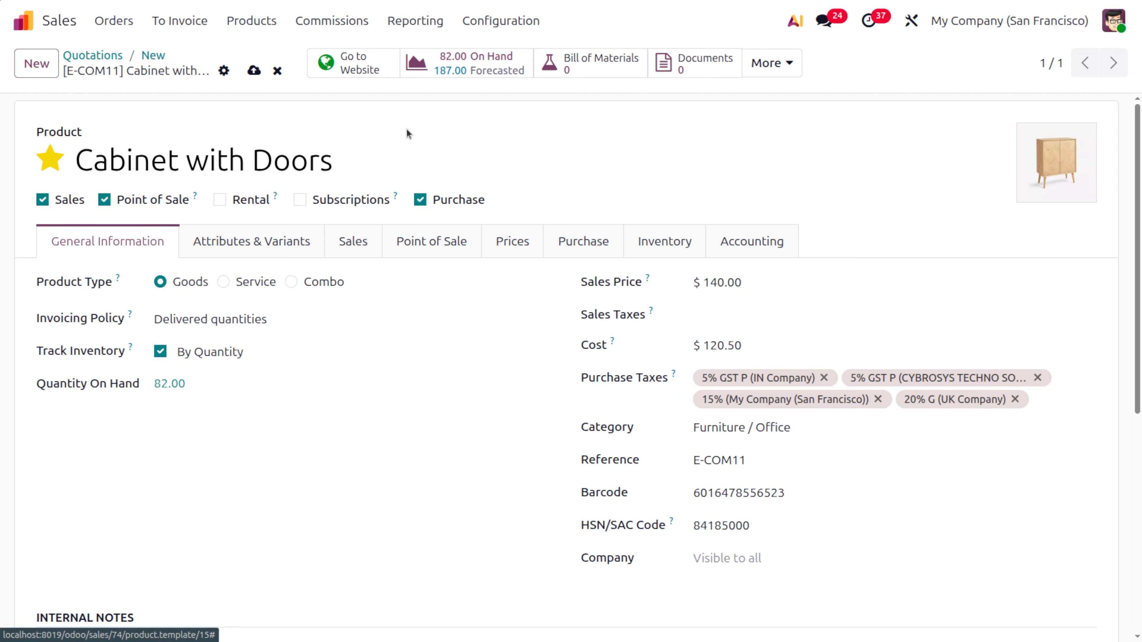
{"action": "left_click", "coordinate": [253, 71]}
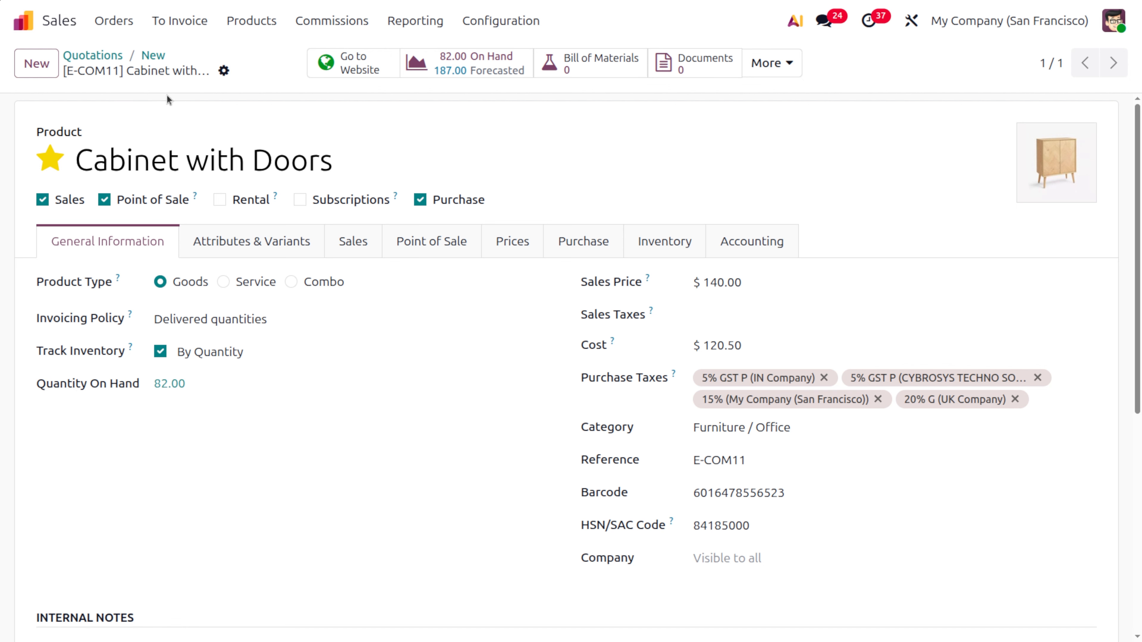
{"action": "left_click", "coordinate": [153, 55]}
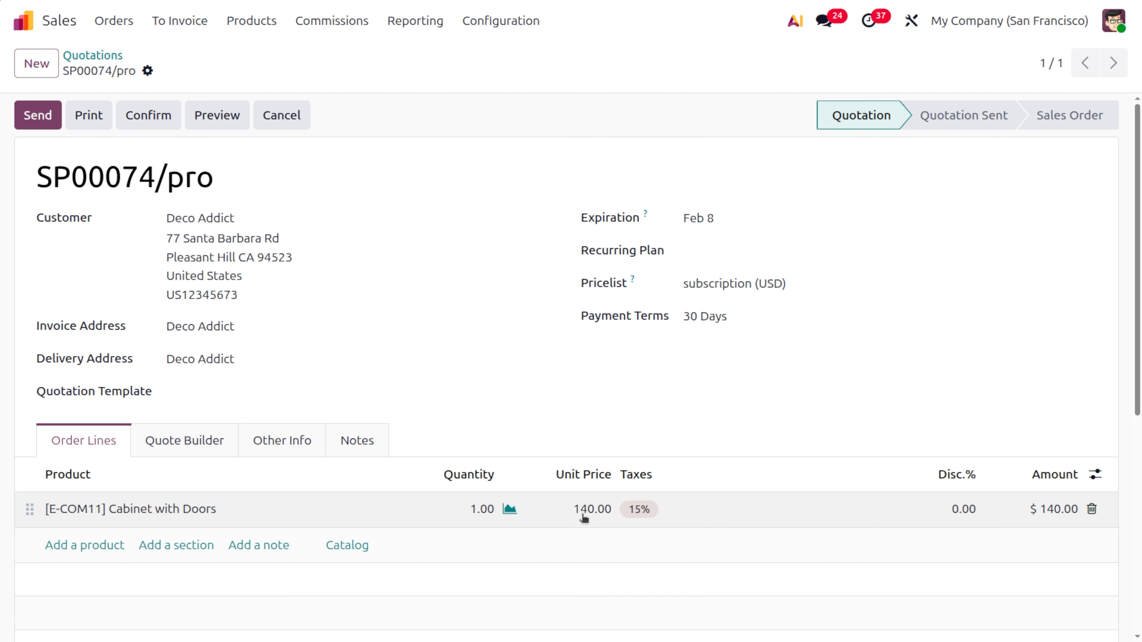
- Set the cabinet line's unit price to 5000, remove its tax and save the quotation
{"action": "left_click", "coordinate": [583, 513]}
{"action": "type", "text": "5000"}
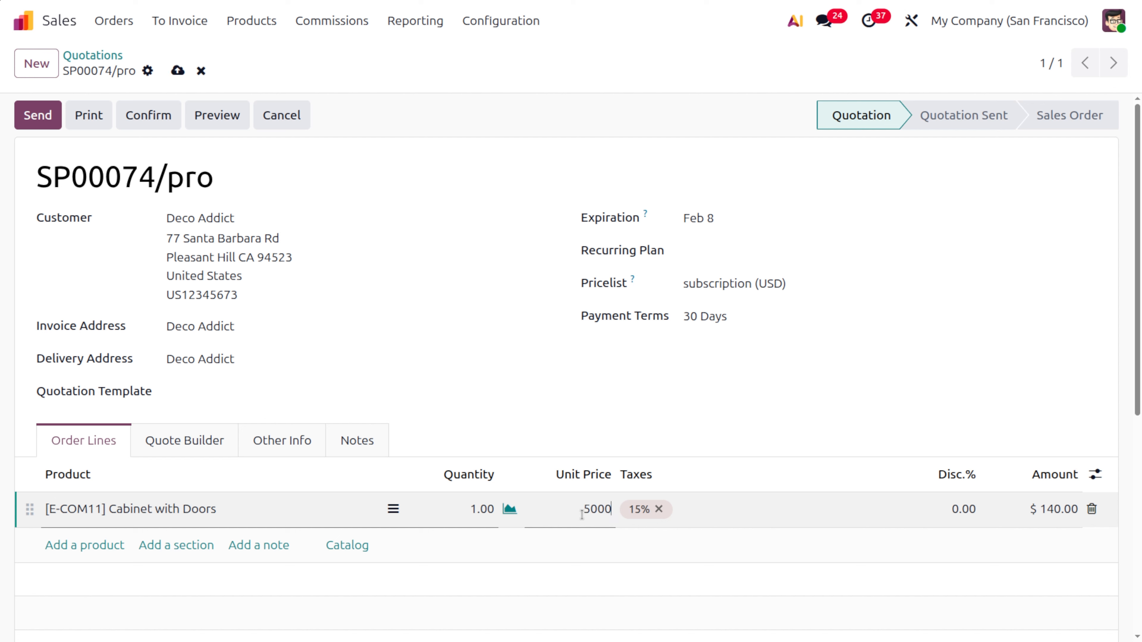
{"action": "left_click", "coordinate": [657, 508]}
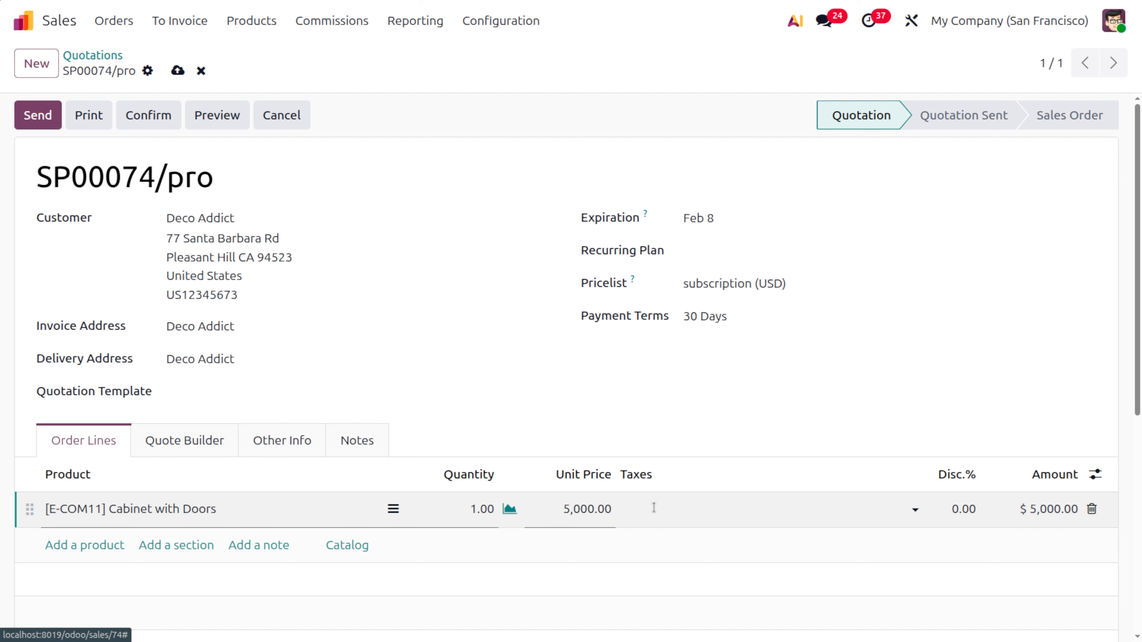
{"action": "left_click", "coordinate": [177, 70]}
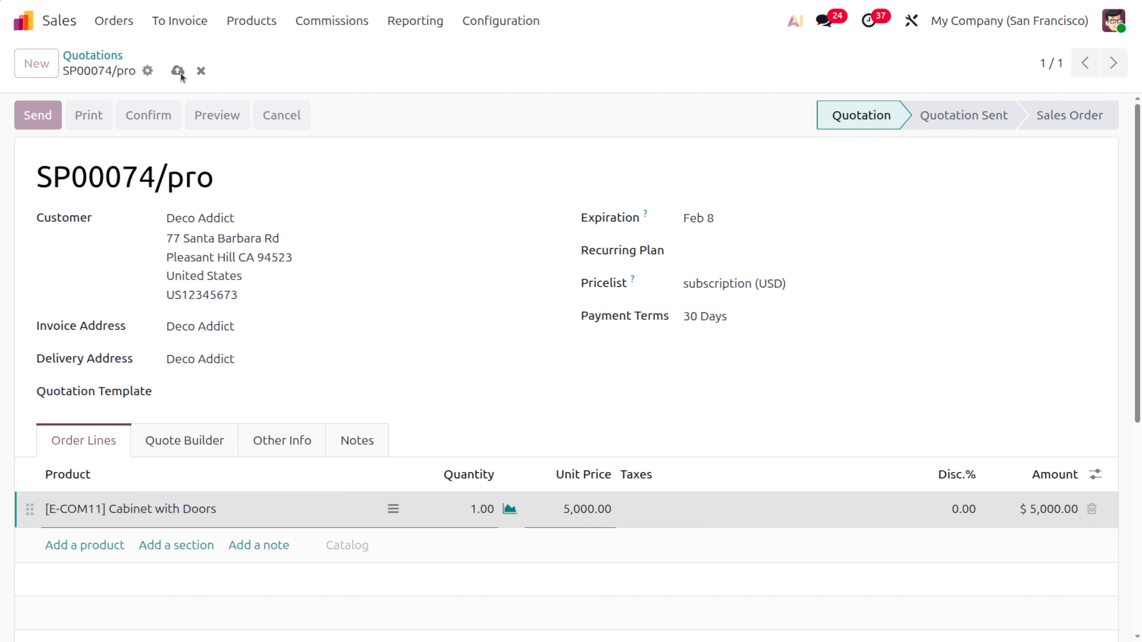
- Replace the administrator with the employee as the quotation's salesperson, and save and confirm the quotation
{"action": "left_click", "coordinate": [255, 440]}
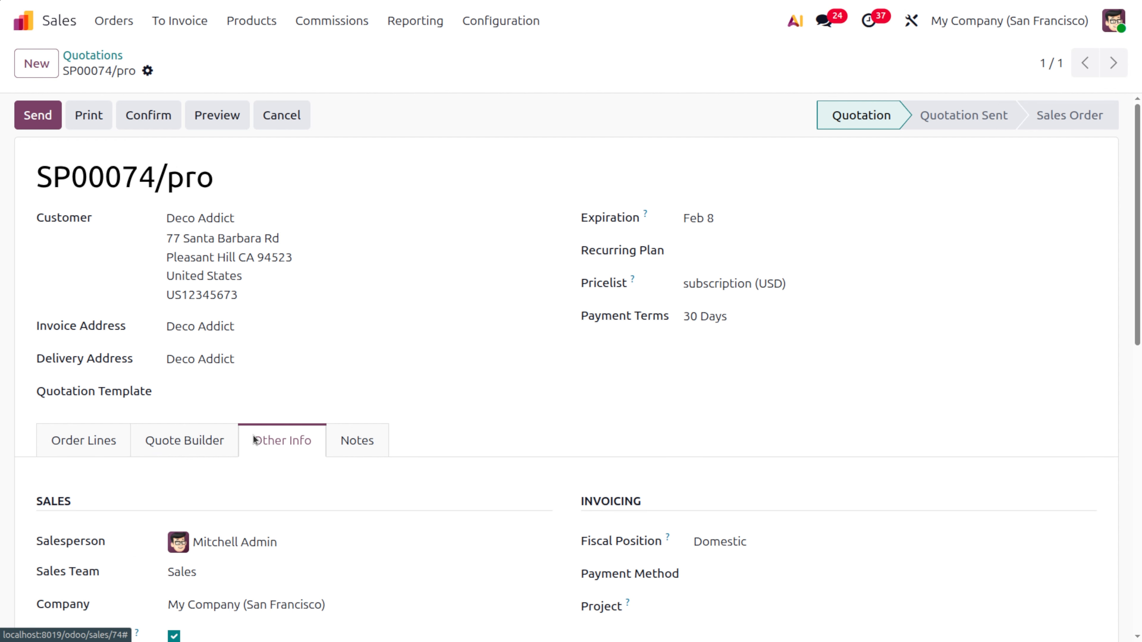
{"action": "left_click", "coordinate": [224, 543]}
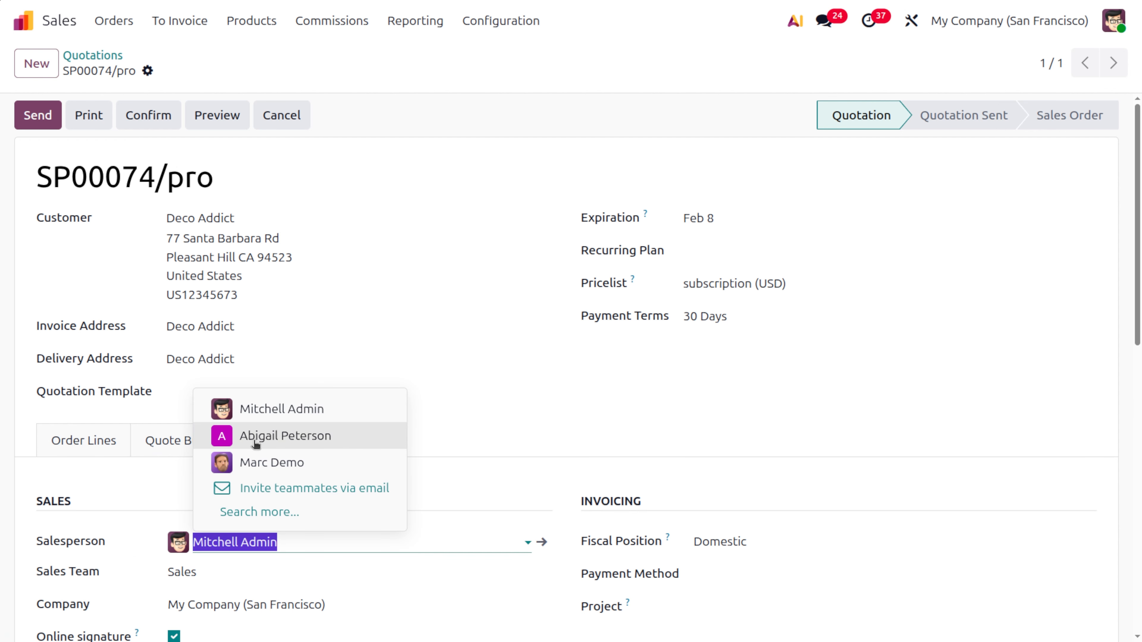
{"action": "left_click", "coordinate": [257, 435]}
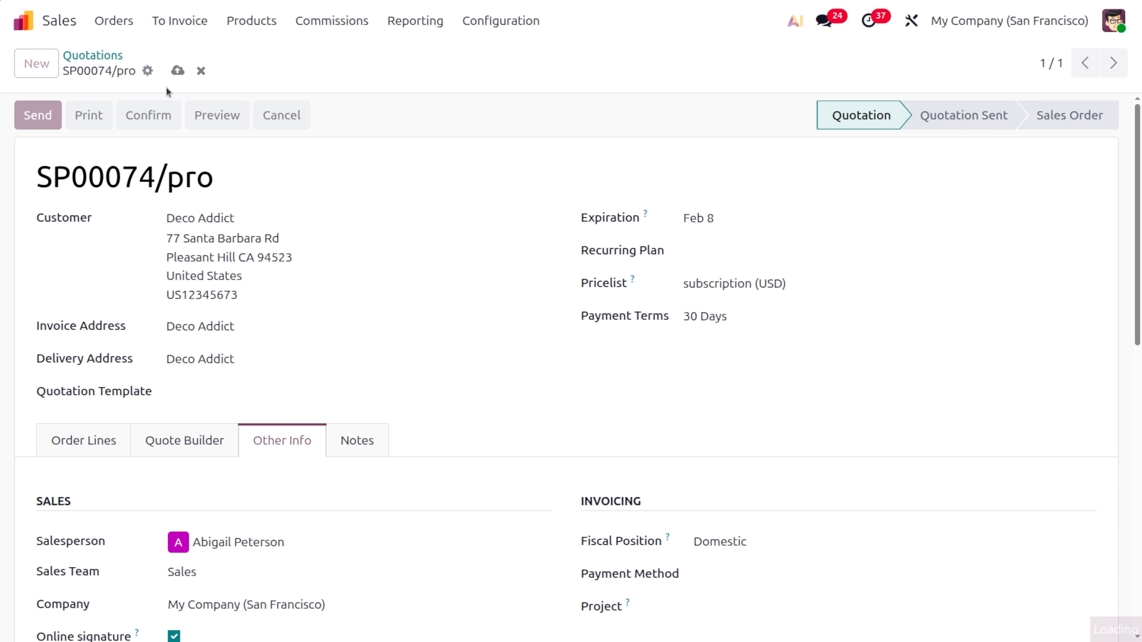
{"action": "left_click", "coordinate": [176, 72]}
{"action": "left_click", "coordinate": [139, 120]}
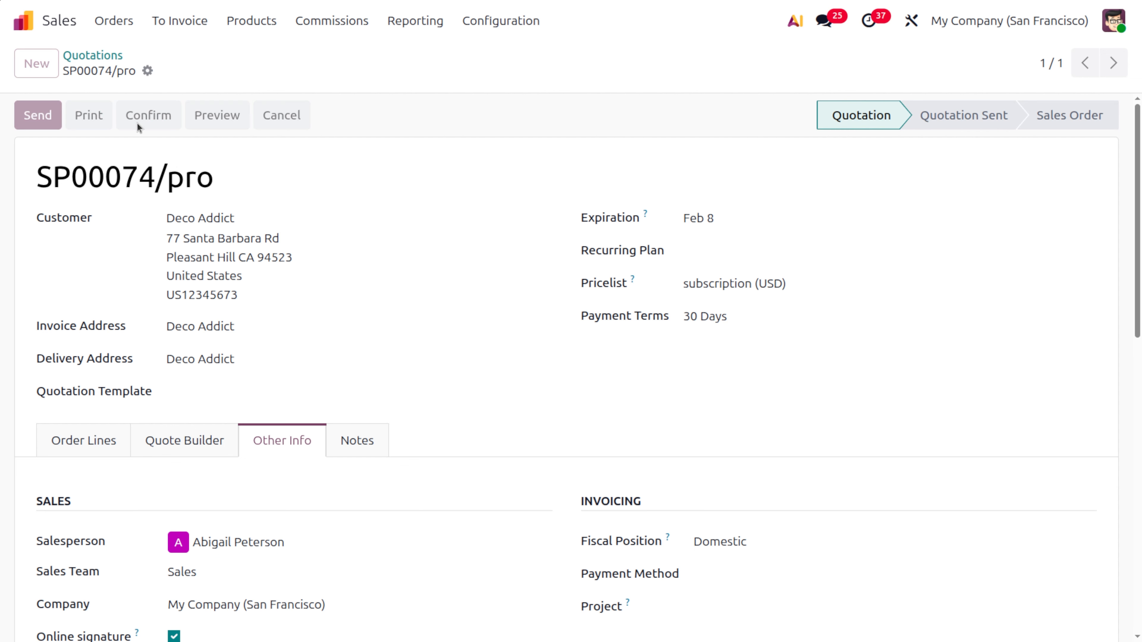
- Review the sales order's lines and confirm its linked purchase order for the cabinet
{"action": "left_click", "coordinate": [78, 433]}
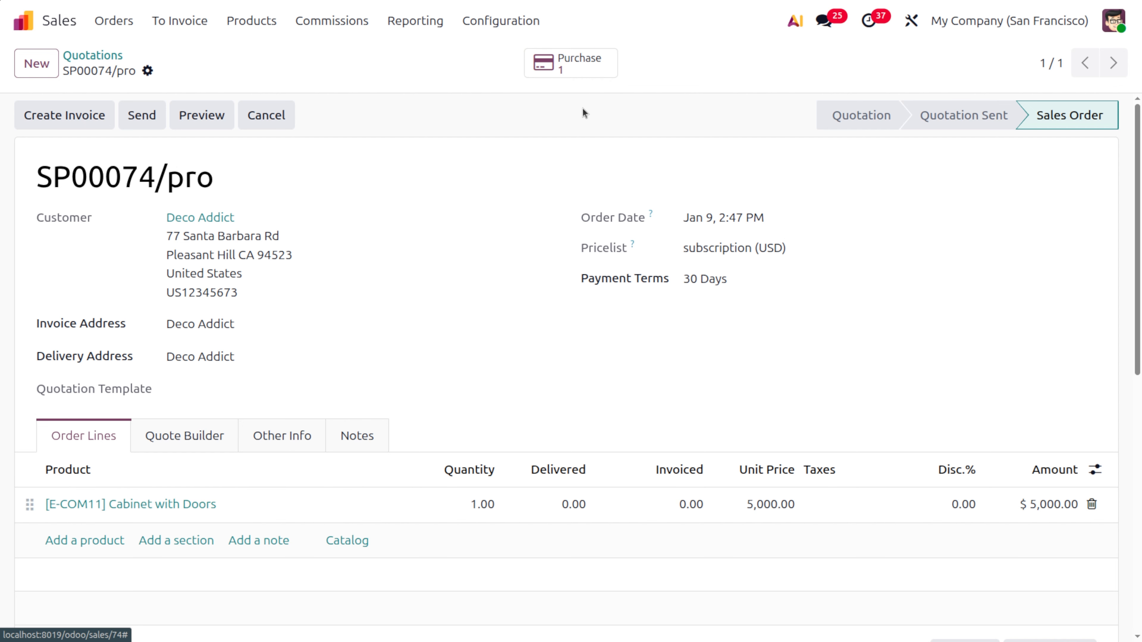
{"action": "left_click", "coordinate": [583, 64]}
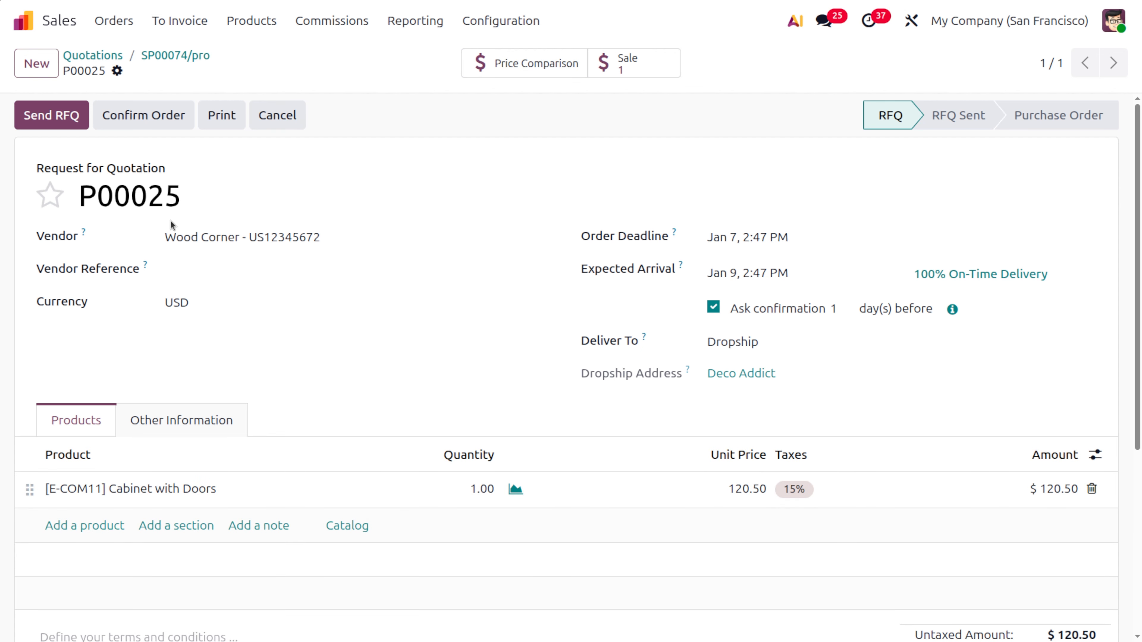
{"action": "left_click", "coordinate": [161, 112]}
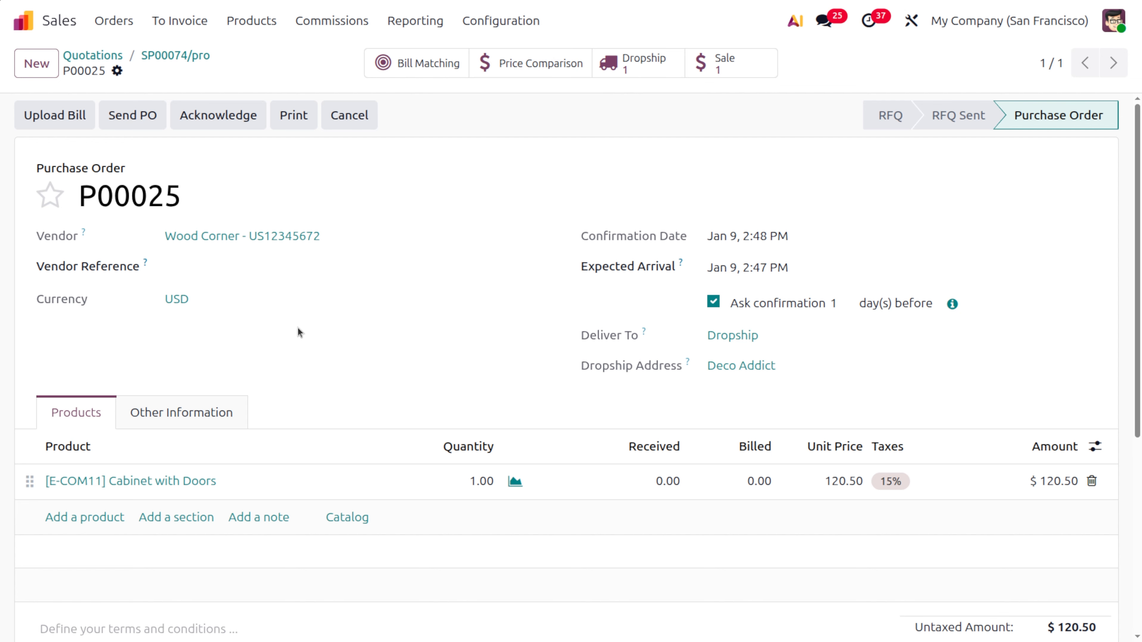
- Turn off the Dropship route in the Cabinet with Doors inventory settings and return to the sales order
{"action": "left_click", "coordinate": [178, 488]}
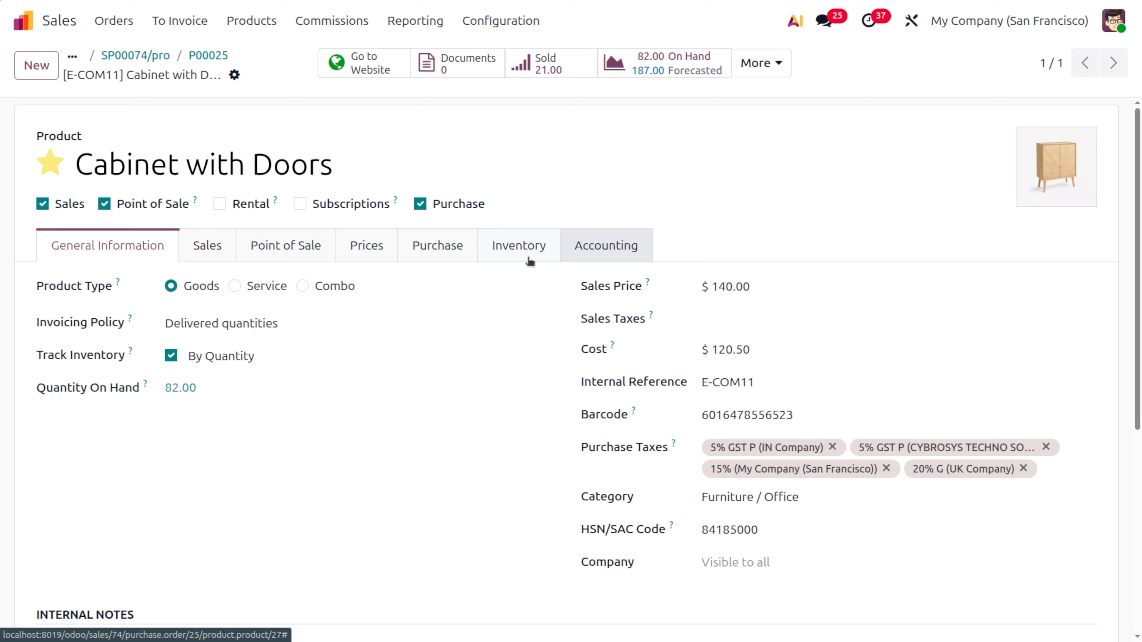
{"action": "left_click", "coordinate": [518, 256]}
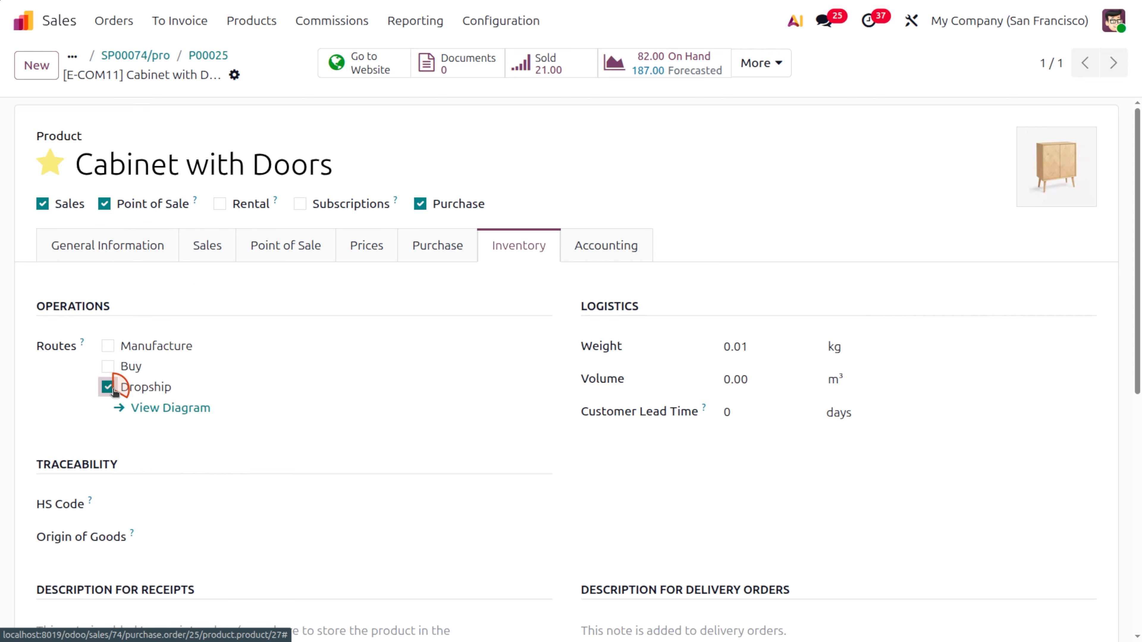
{"action": "left_click", "coordinate": [108, 387]}
{"action": "left_click", "coordinate": [131, 55]}
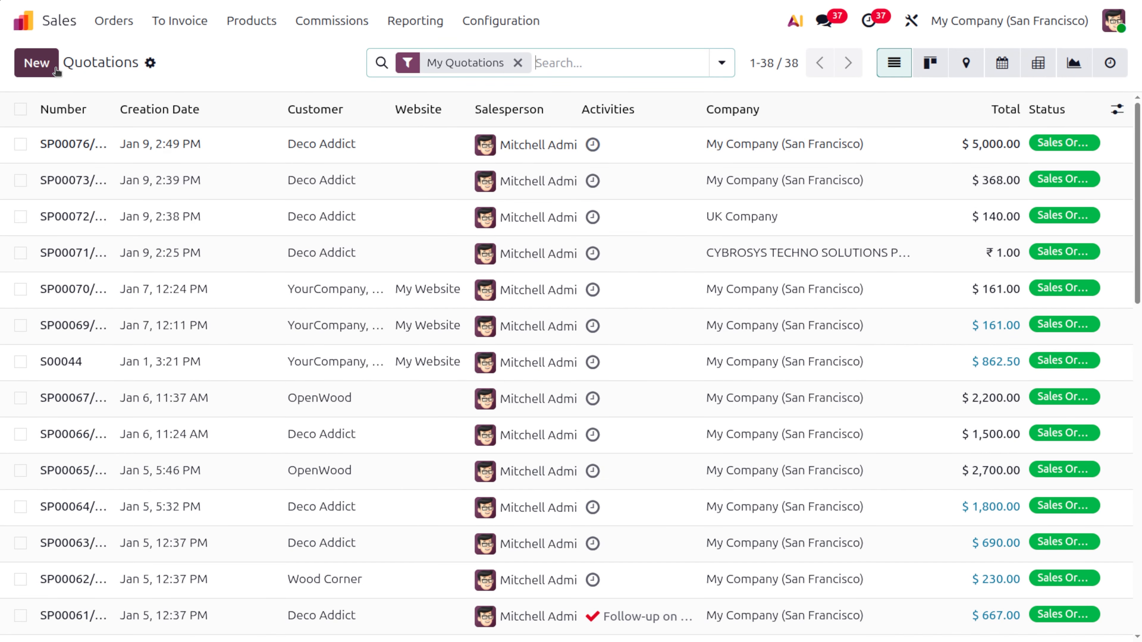
- Create a new quotation for OpenWood with one Cabinet with Doors at a unit price of 5000
{"action": "left_click", "coordinate": [47, 64]}
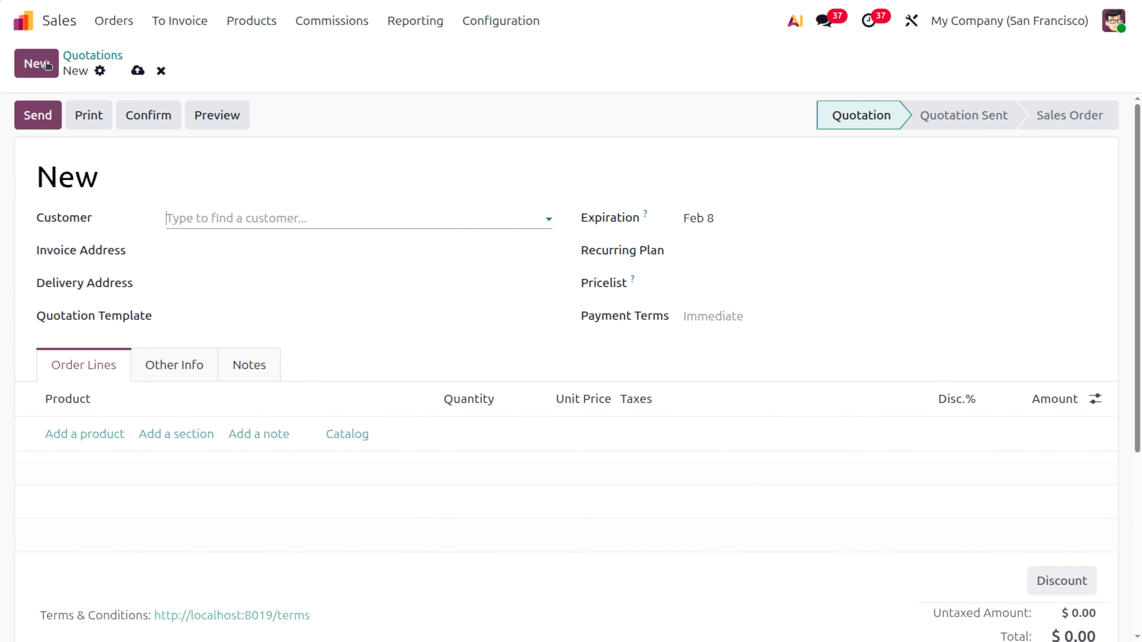
{"action": "left_click", "coordinate": [303, 222]}
{"action": "left_click", "coordinate": [248, 273]}
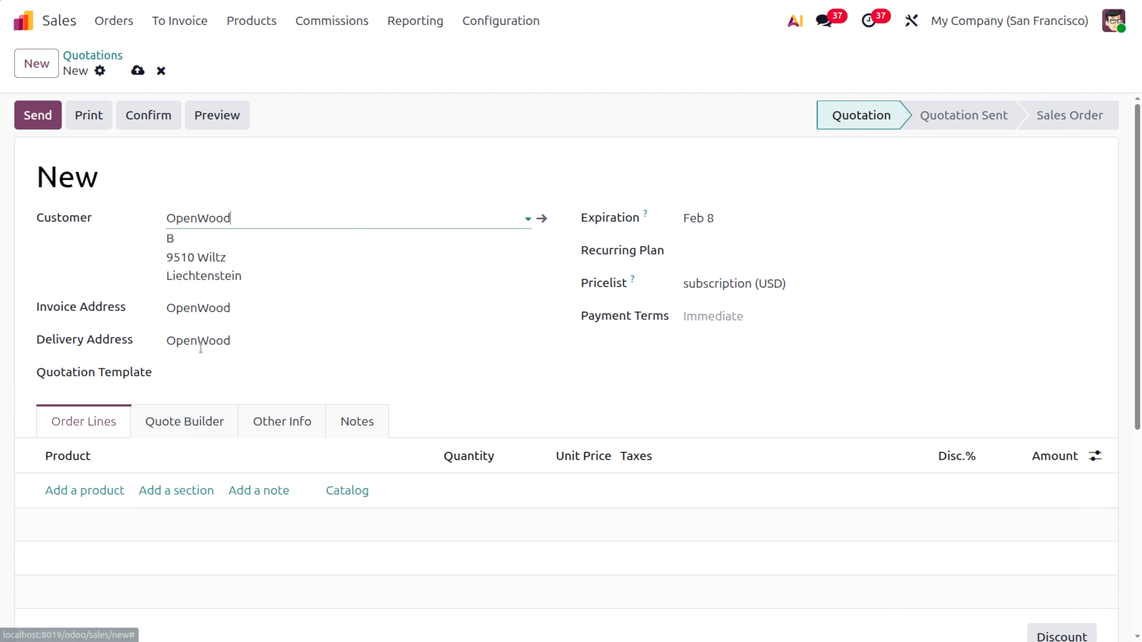
{"action": "left_click", "coordinate": [89, 490]}
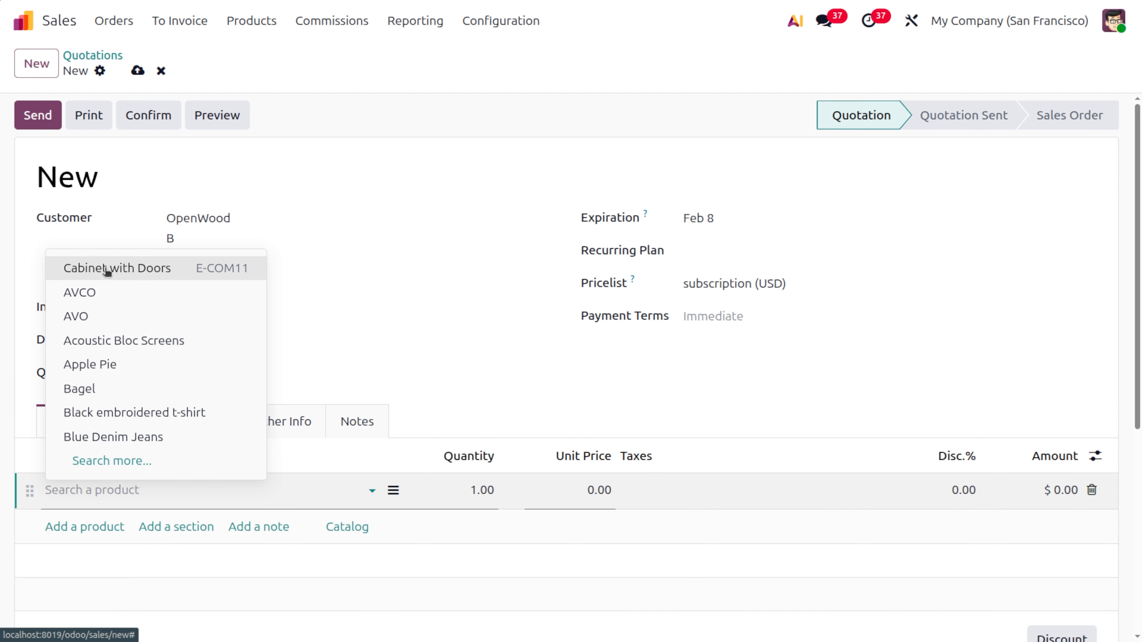
{"action": "left_click", "coordinate": [106, 269]}
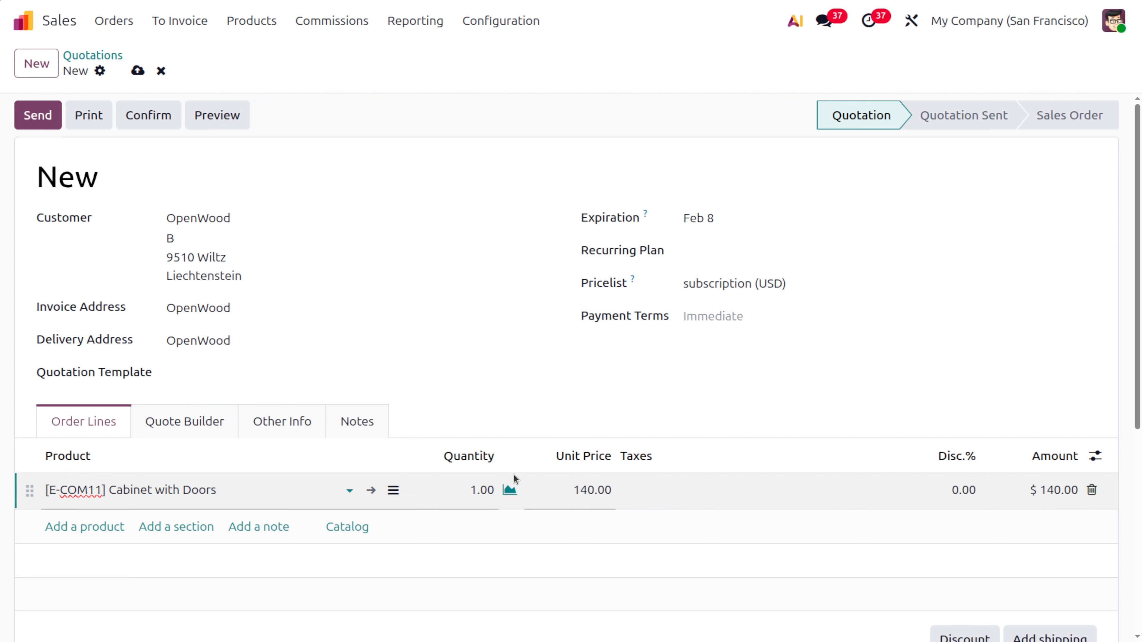
{"action": "left_click", "coordinate": [566, 486]}
{"action": "type", "text": "50"}
- Replace the administrator with the employee as salesperson on the OpenWood quotation and save it
{"action": "left_click", "coordinate": [285, 421]}
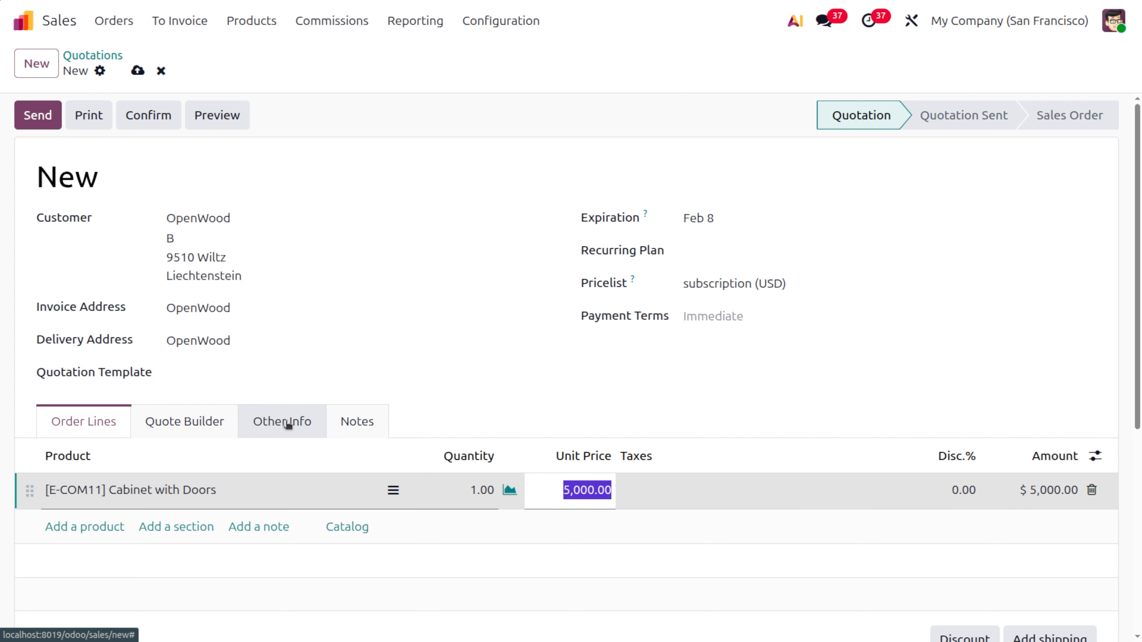
{"action": "left_click", "coordinate": [232, 522]}
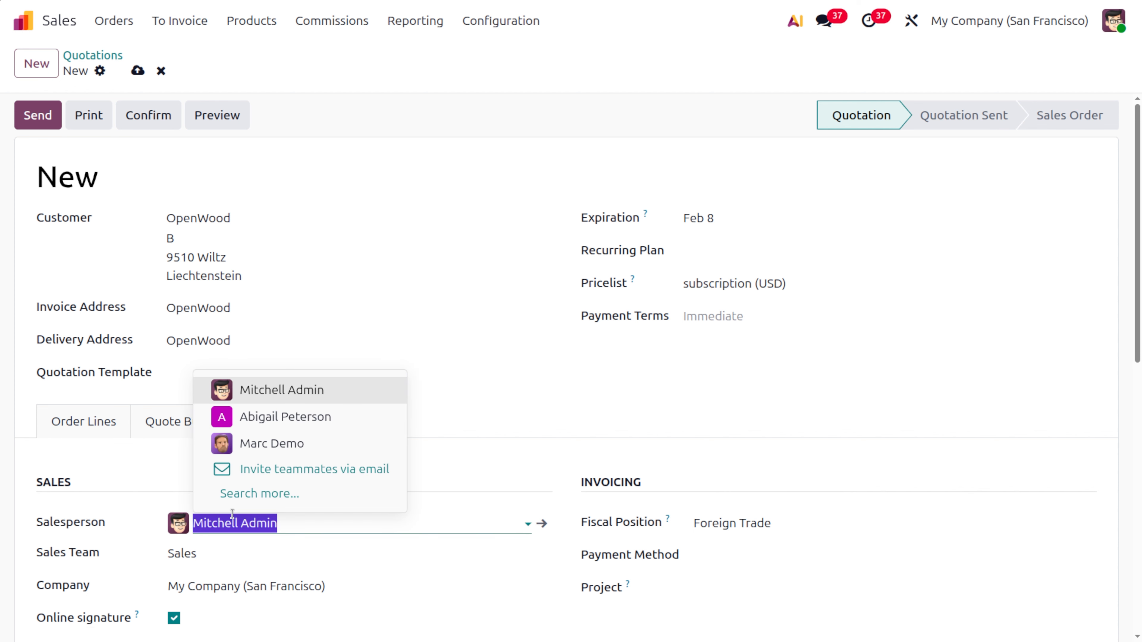
{"action": "left_click", "coordinate": [253, 414]}
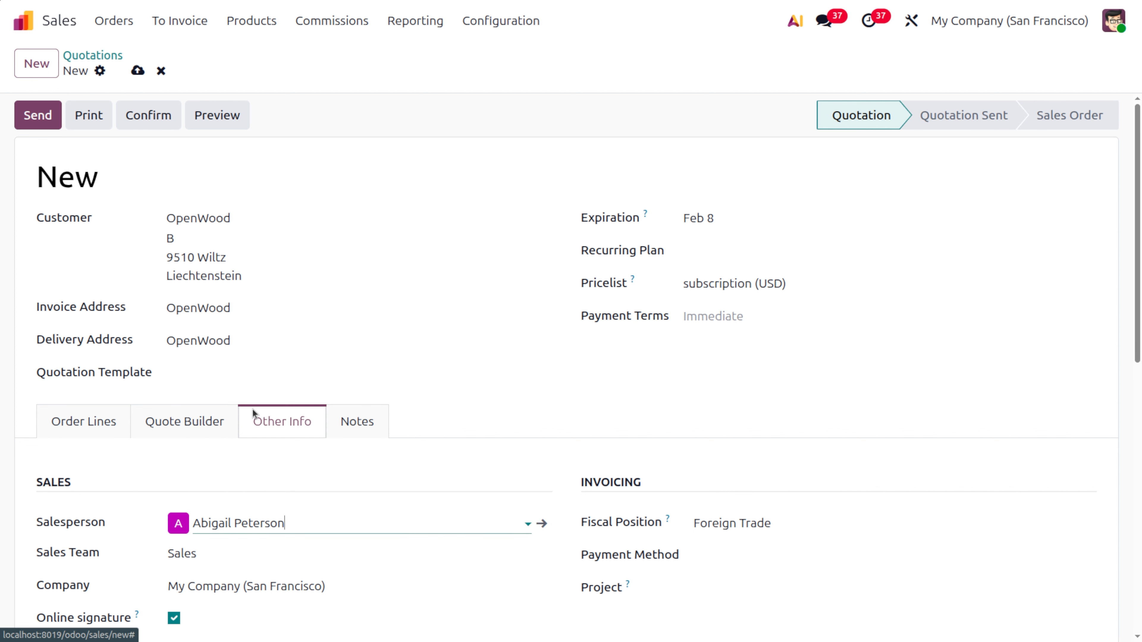
{"action": "left_click", "coordinate": [140, 75]}
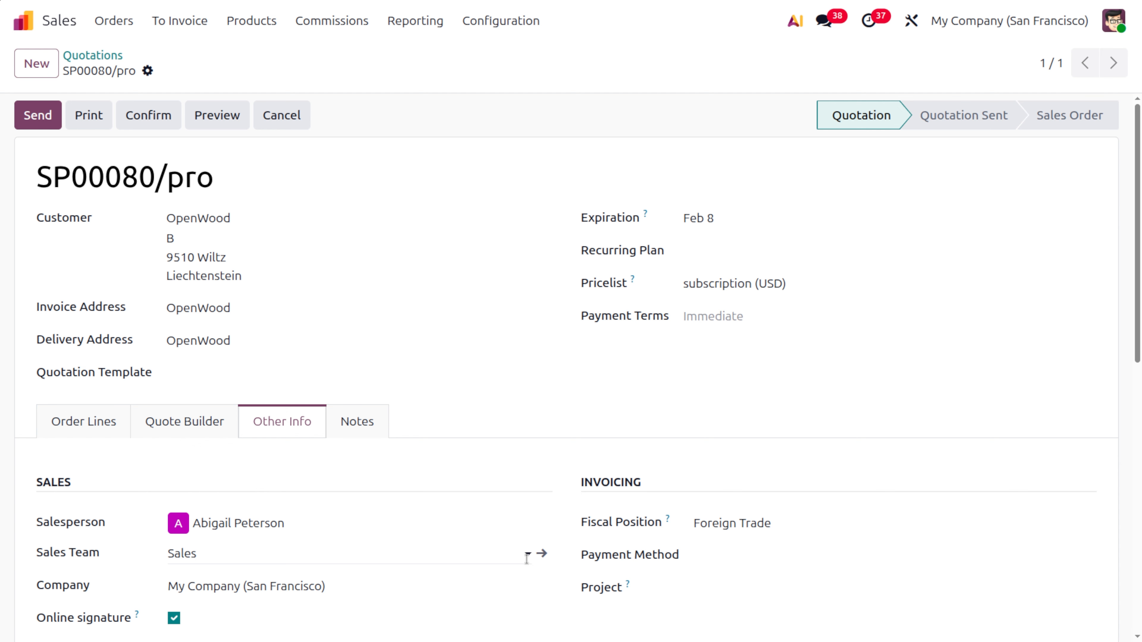
- Add the employee set as the quotation's salesperson to the members of the Sales team and save the team
{"action": "left_click", "coordinate": [541, 555]}
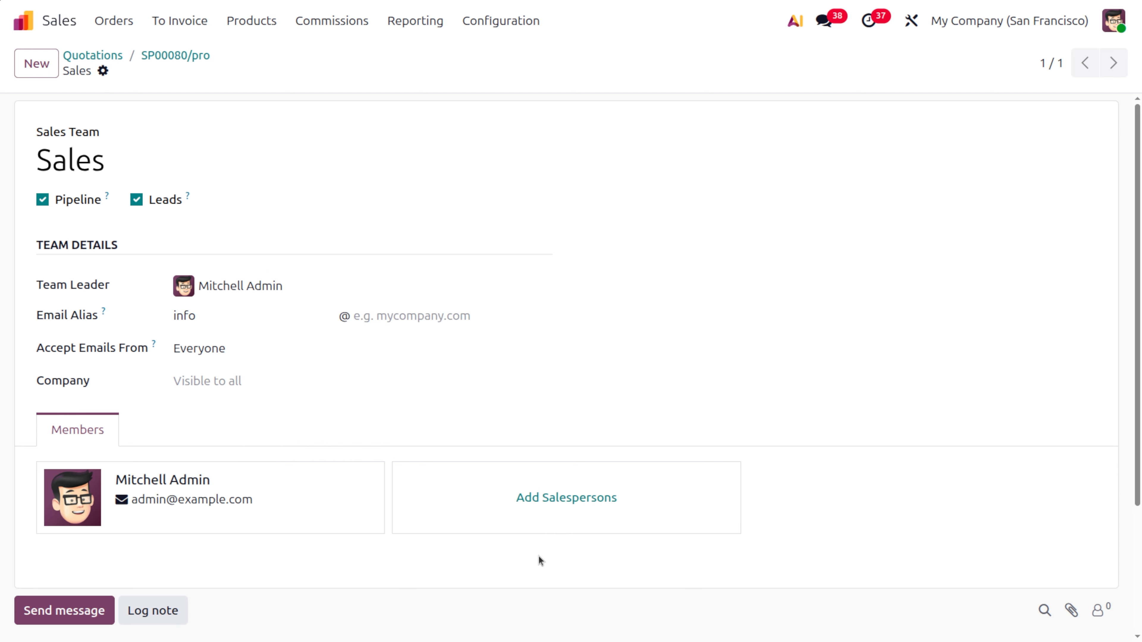
{"action": "left_click", "coordinate": [160, 56]}
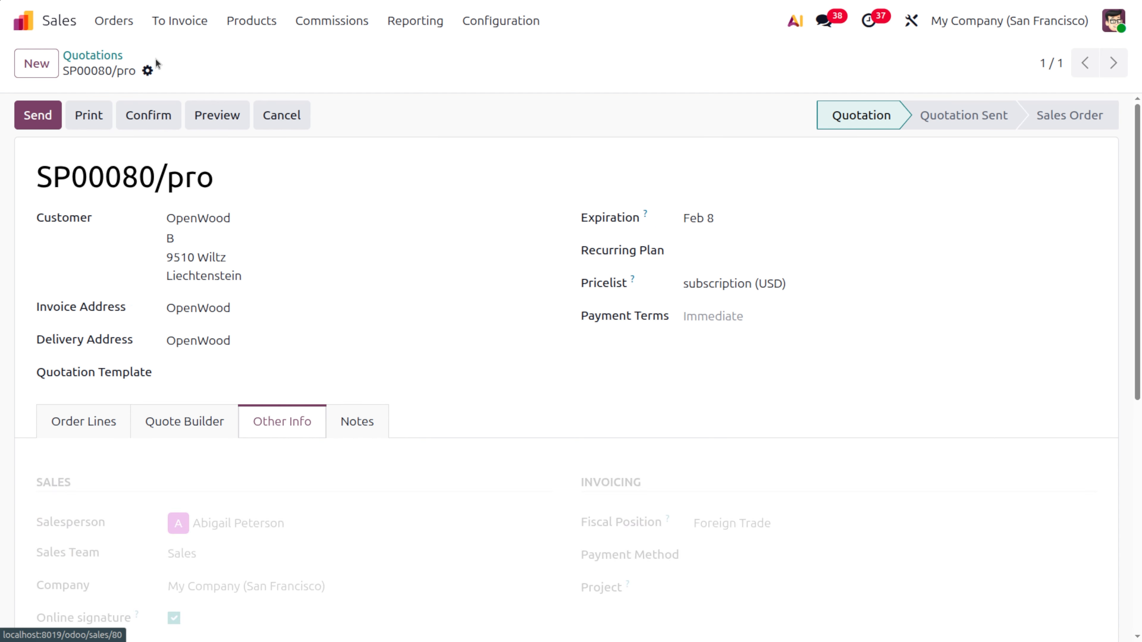
{"action": "left_click", "coordinate": [498, 31]}
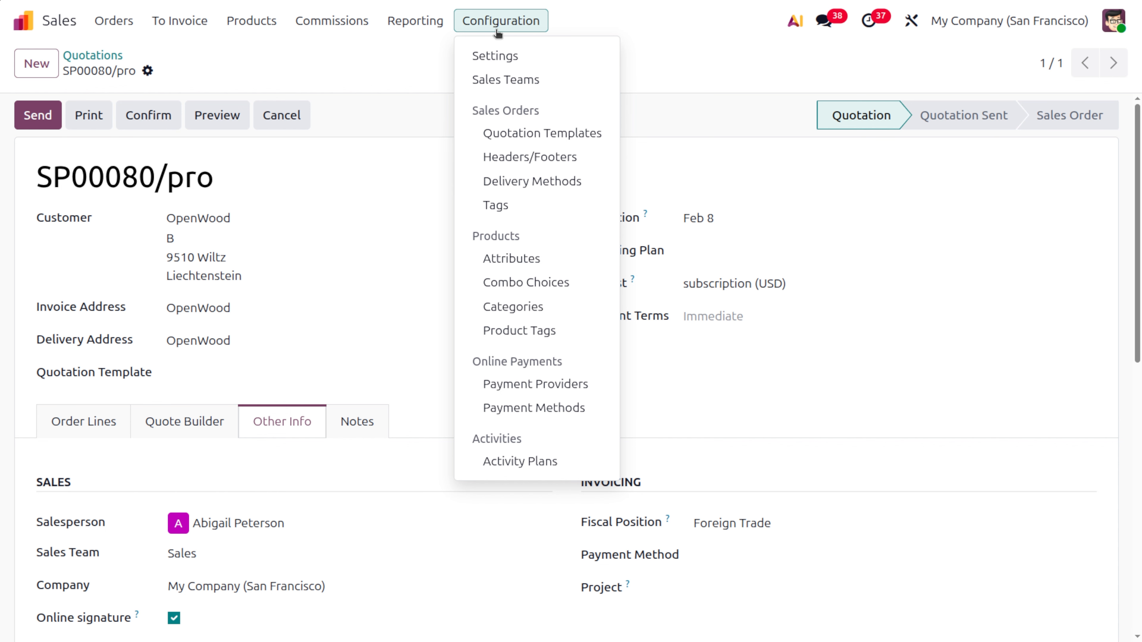
{"action": "left_click", "coordinate": [513, 77]}
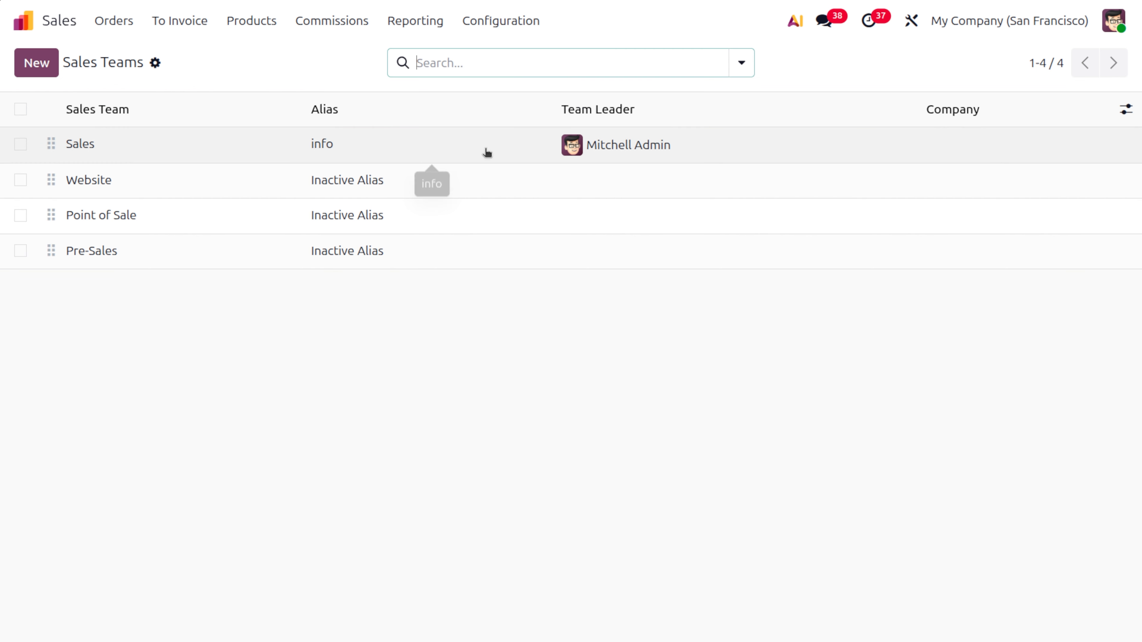
{"action": "left_click", "coordinate": [216, 152]}
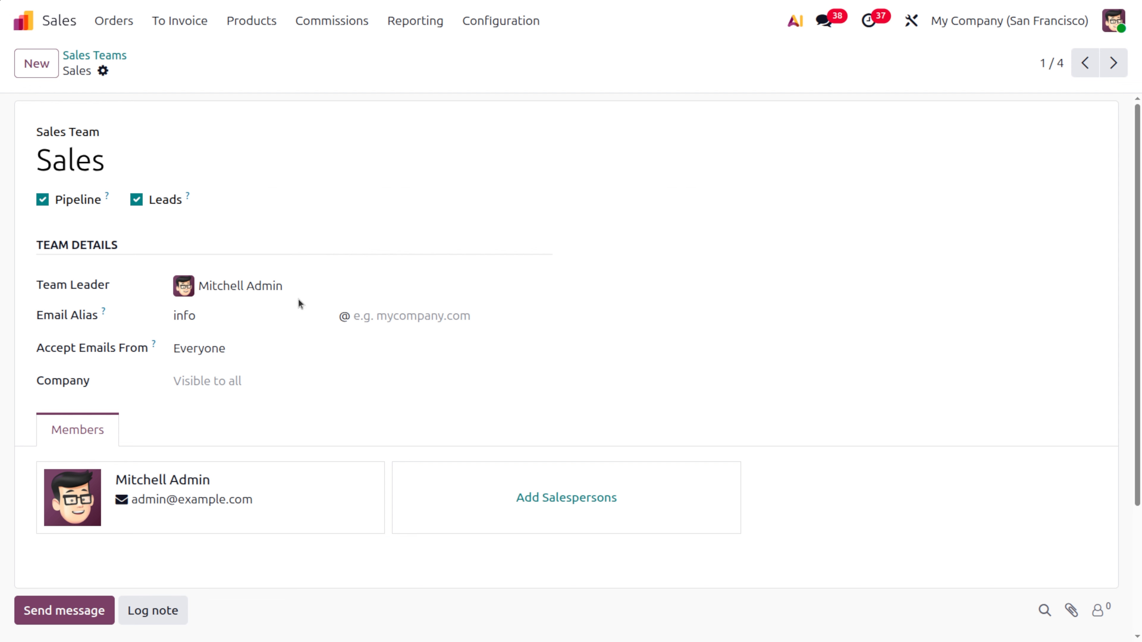
{"action": "left_click", "coordinate": [526, 507]}
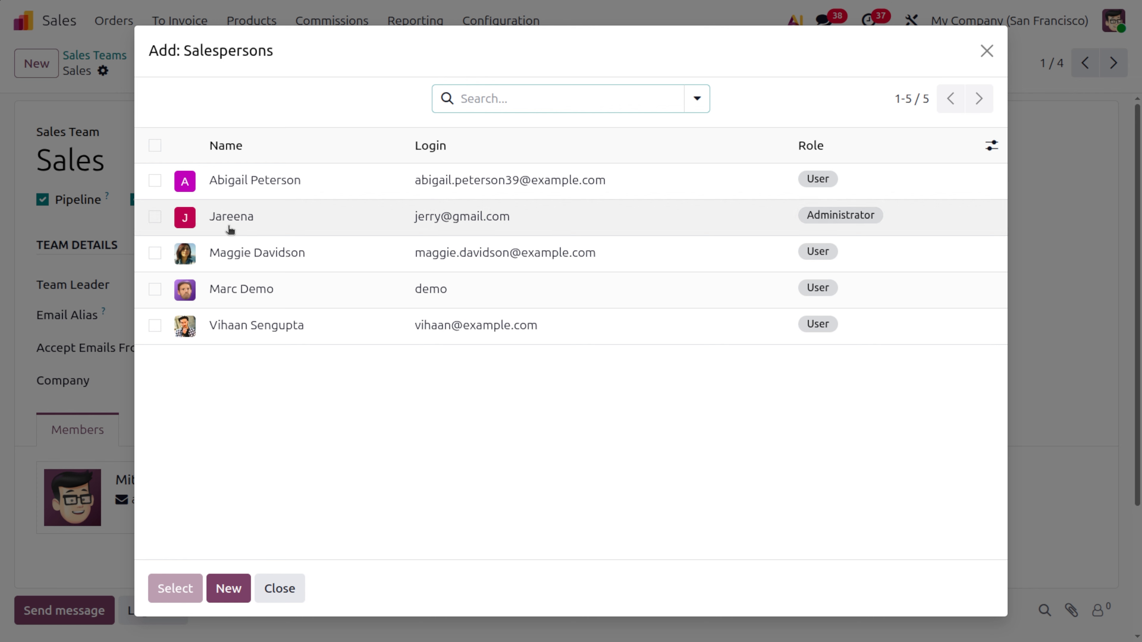
{"action": "left_click", "coordinate": [155, 181]}
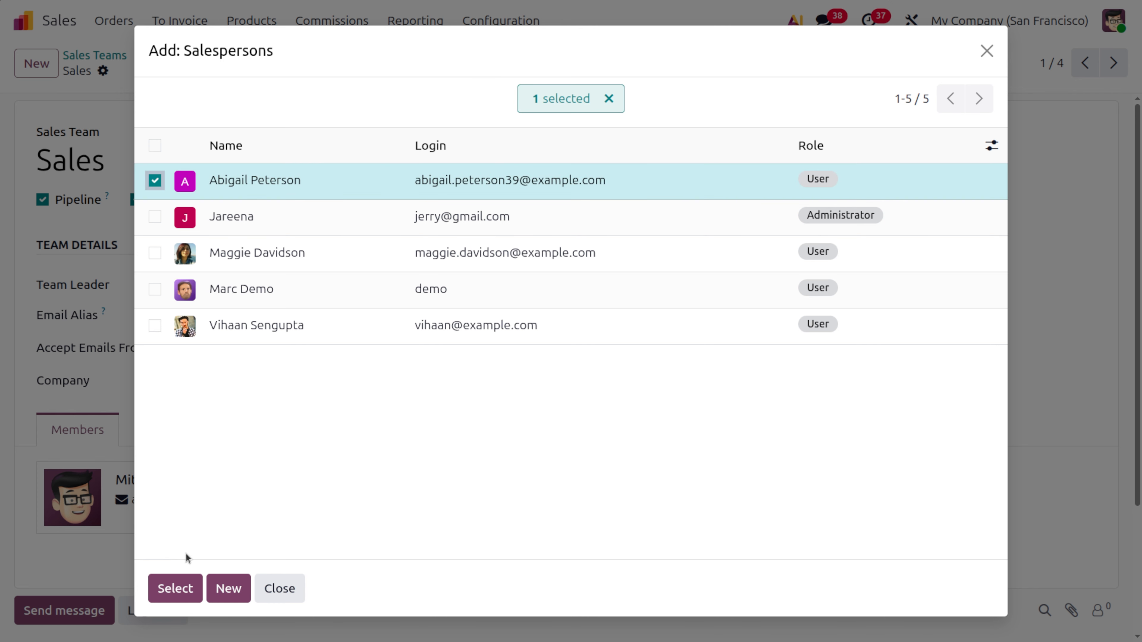
{"action": "left_click", "coordinate": [176, 587]}
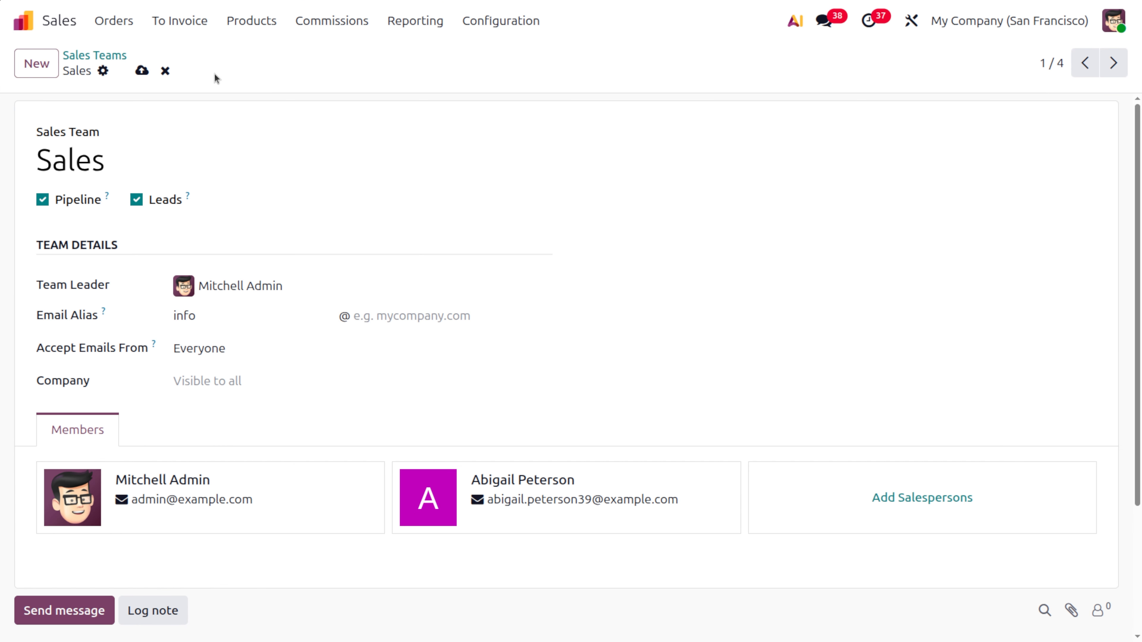
{"action": "left_click", "coordinate": [141, 71]}
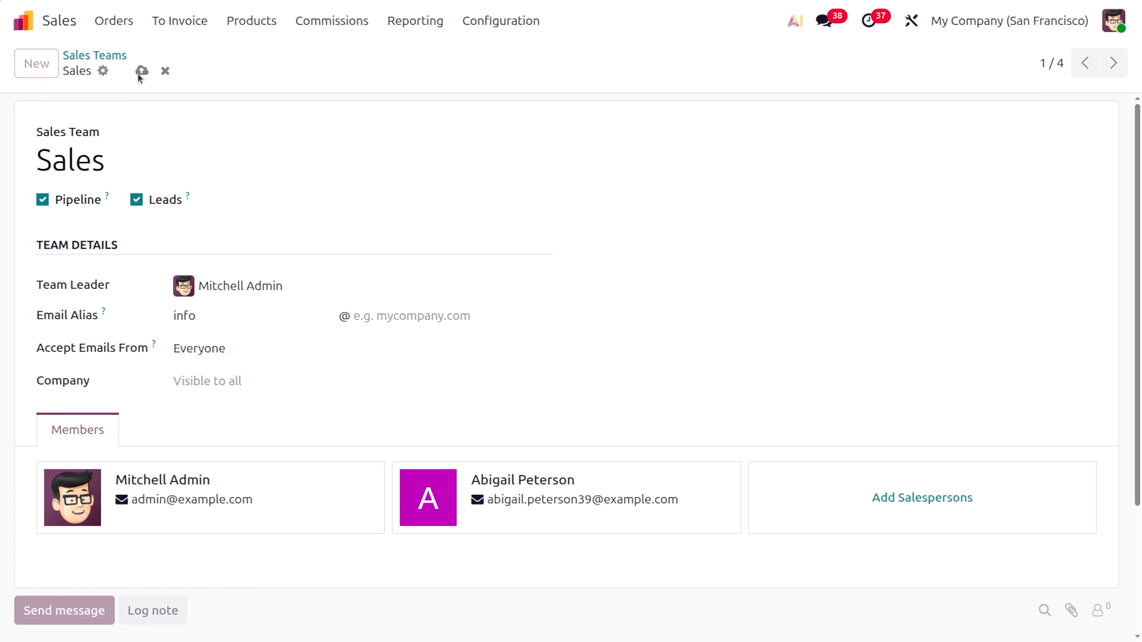
- Review the most recent Deco Addict sales order together with its delivery and its customer invoice
{"action": "left_click", "coordinate": [122, 20]}
{"action": "left_click", "coordinate": [135, 55]}
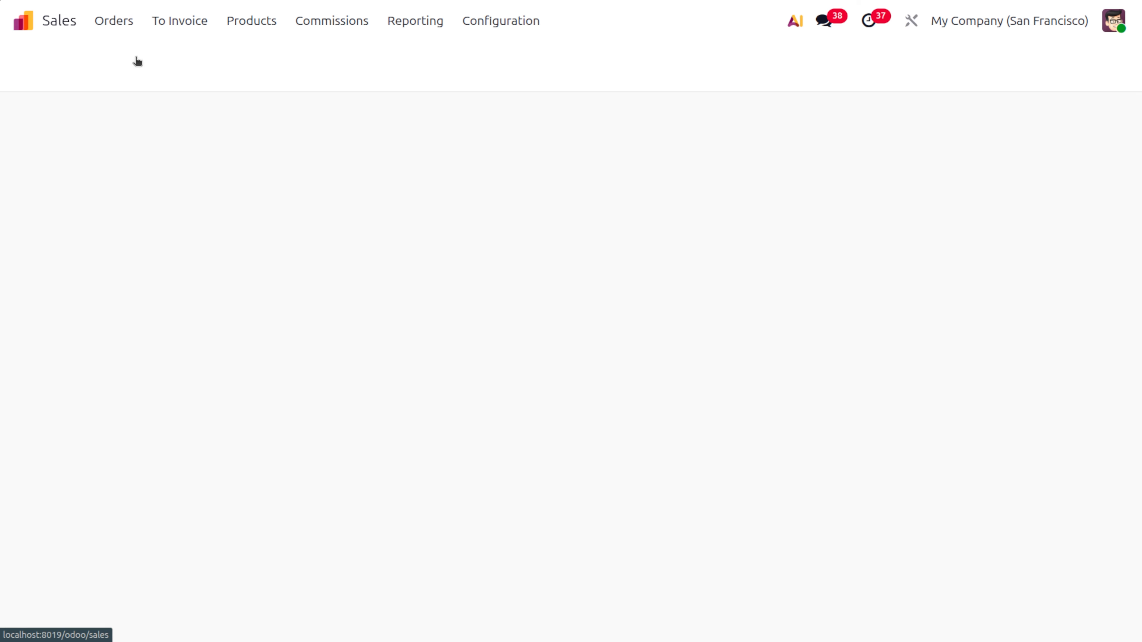
{"action": "left_click", "coordinate": [212, 144]}
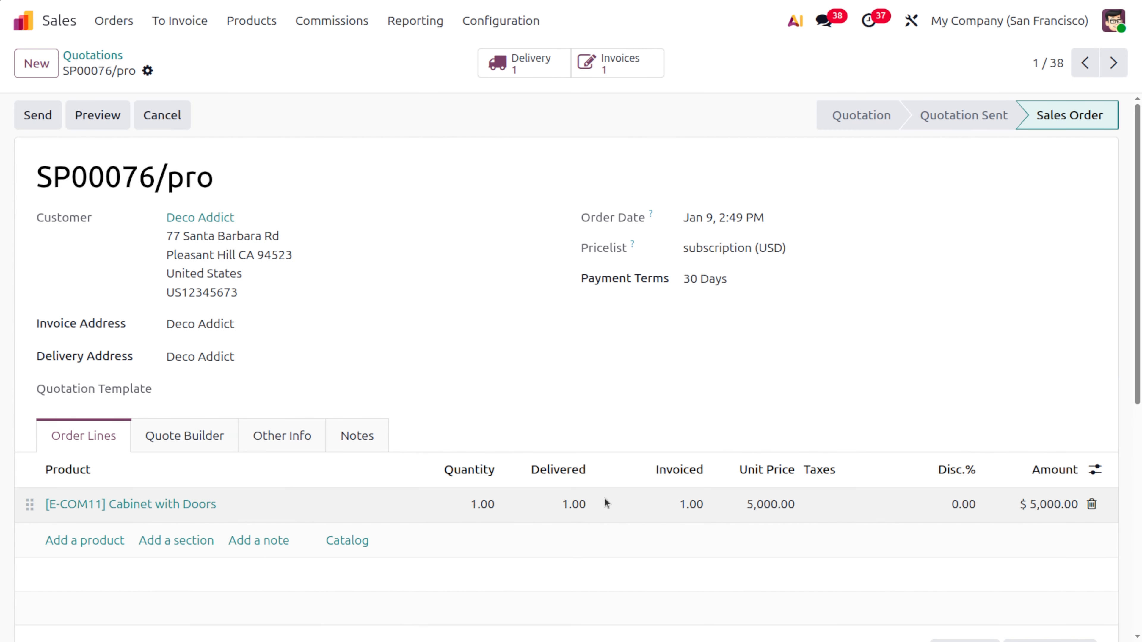
{"action": "left_click", "coordinate": [539, 68]}
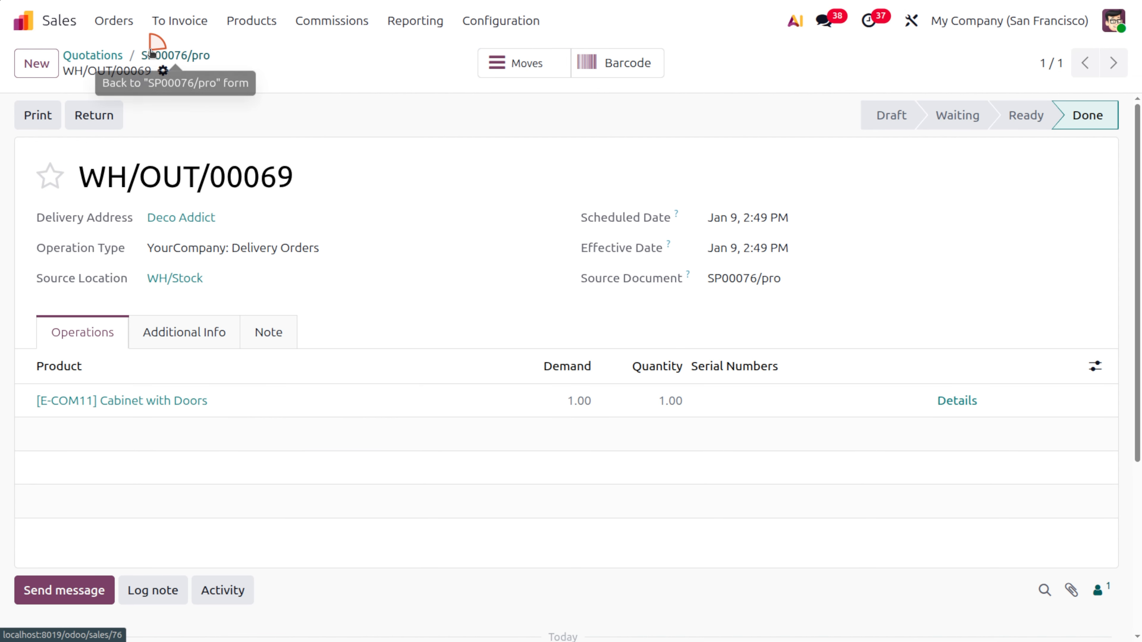
{"action": "left_click", "coordinate": [151, 55]}
{"action": "left_click", "coordinate": [632, 64]}
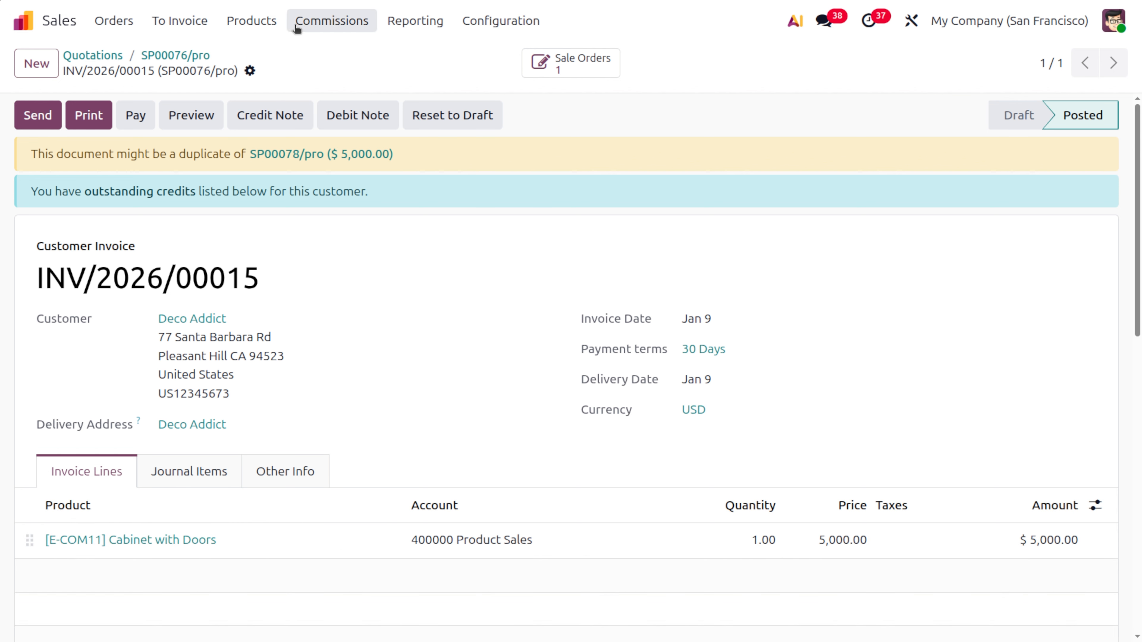
- Check the related commissions of the US COMMISSION 2026 commission plan
{"action": "left_click", "coordinate": [311, 23]}
{"action": "left_click", "coordinate": [365, 108]}
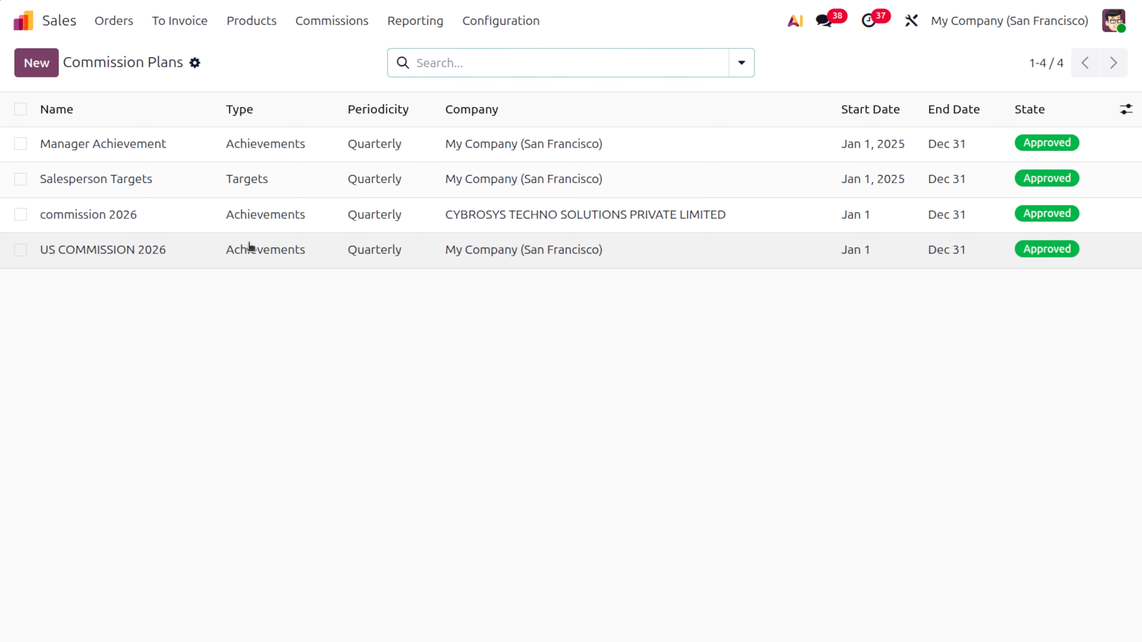
{"action": "left_click", "coordinate": [206, 254]}
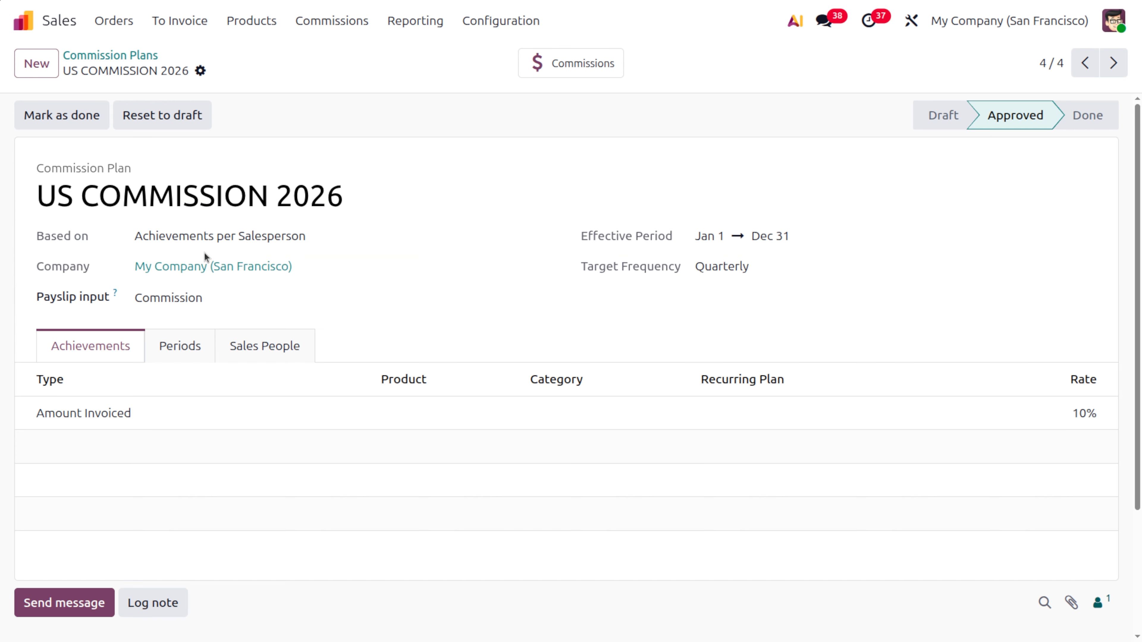
{"action": "left_click", "coordinate": [562, 56]}
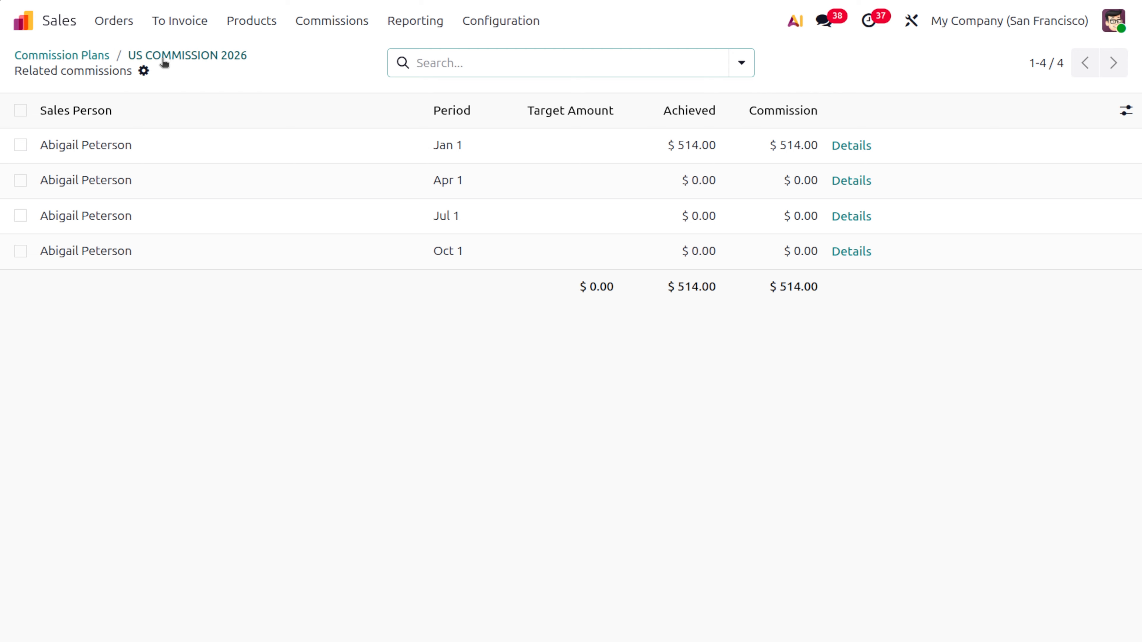
- Start a new quotation with Azure Interior as the customer
{"action": "left_click", "coordinate": [113, 21]}
{"action": "left_click", "coordinate": [138, 57]}
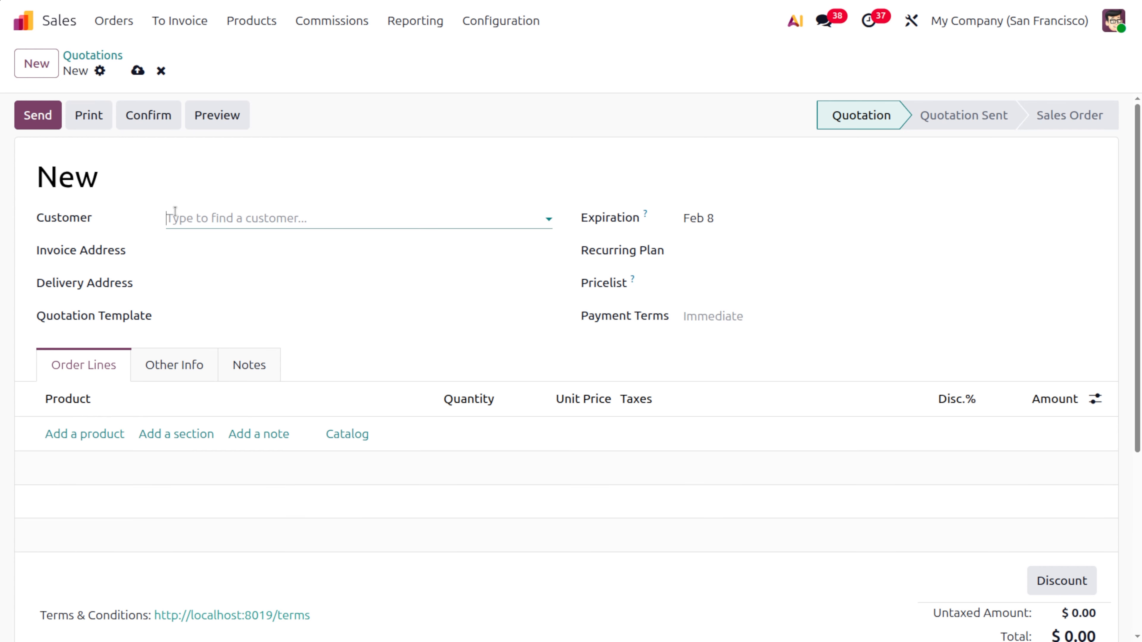
{"action": "left_click", "coordinate": [210, 215]}
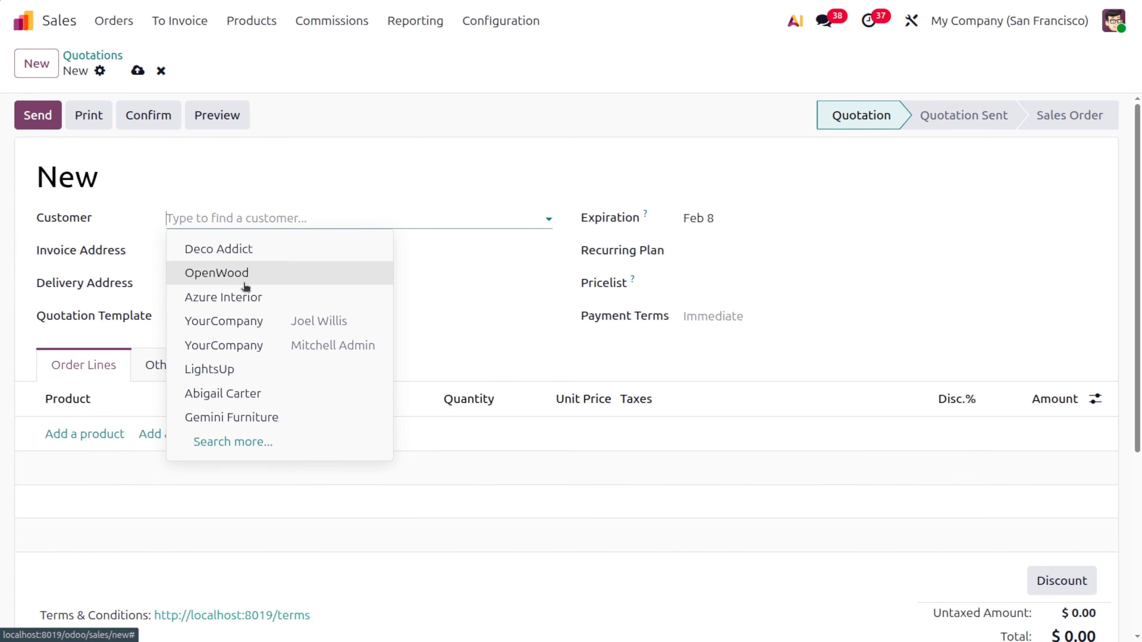
{"action": "left_click", "coordinate": [245, 301]}
- Add one Cabinet with Doors at a unit price of 1000 to the Azure Interior quotation and save it
{"action": "left_click", "coordinate": [103, 509]}
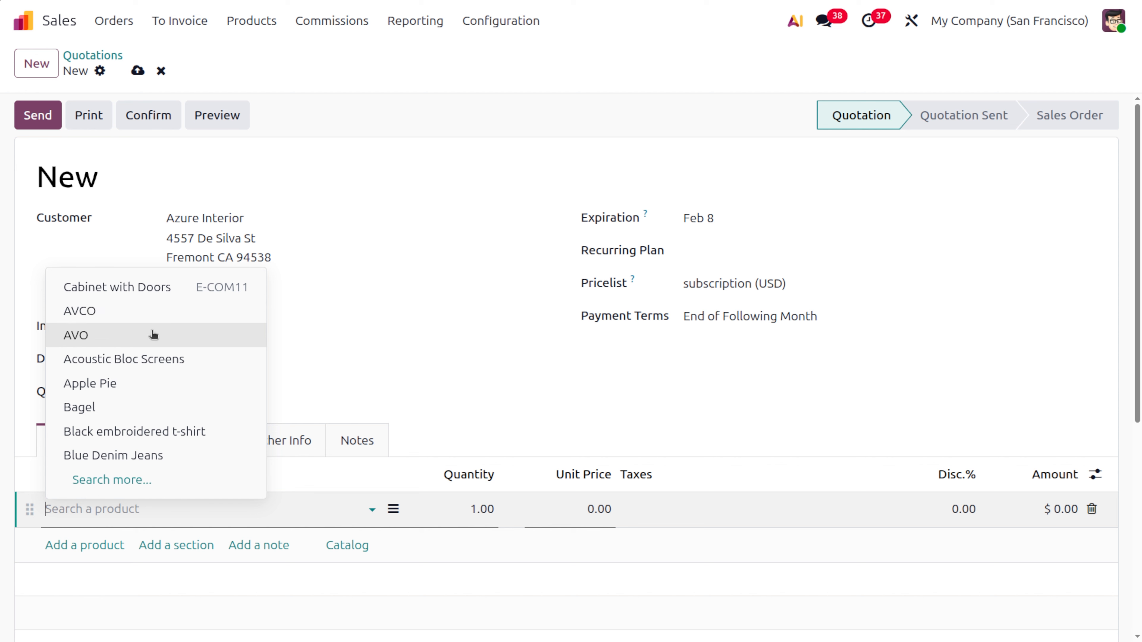
{"action": "left_click", "coordinate": [161, 287]}
{"action": "left_click", "coordinate": [600, 508]}
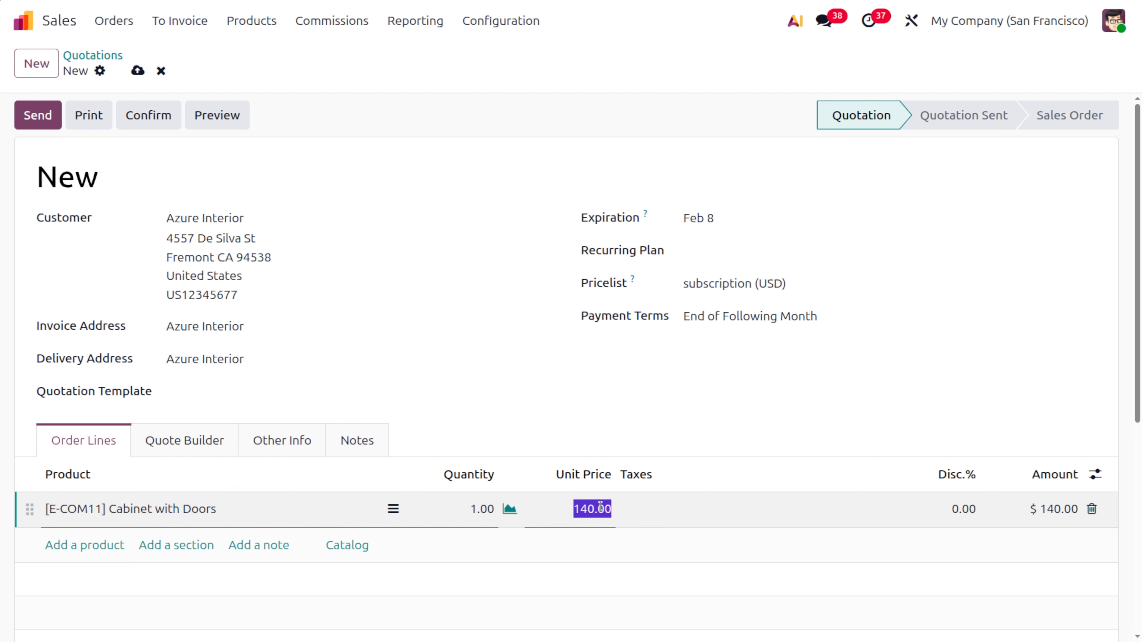
{"action": "type", "text": "10"}
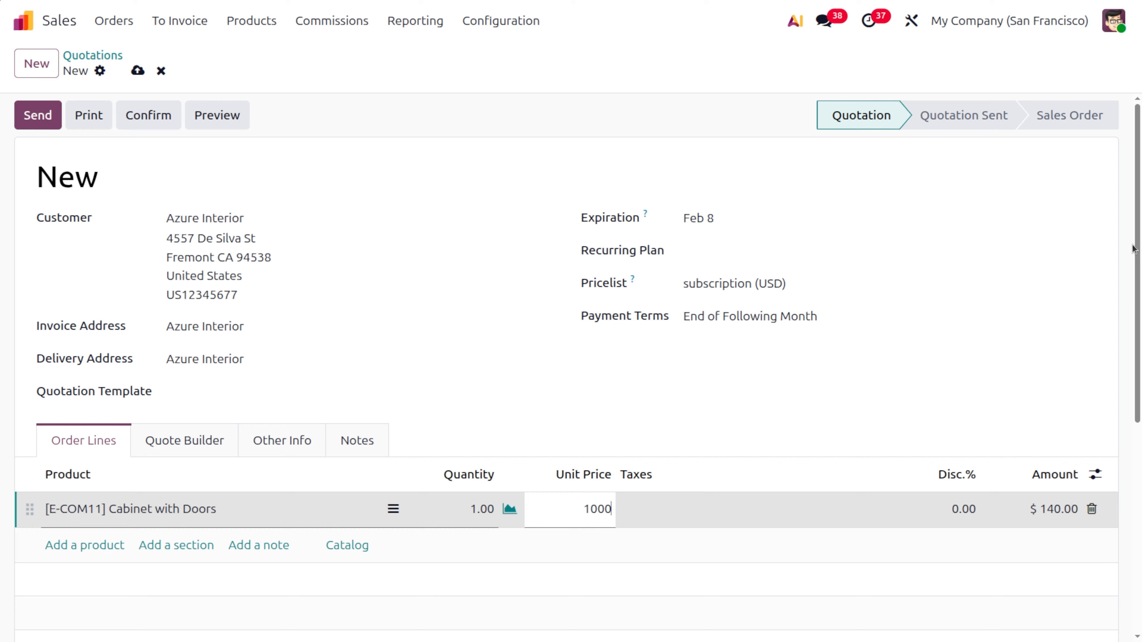
{"action": "left_click", "coordinate": [1071, 256]}
{"action": "scroll", "coordinate": [844, 484], "scroll_direction": "down", "scroll_amount": 5}
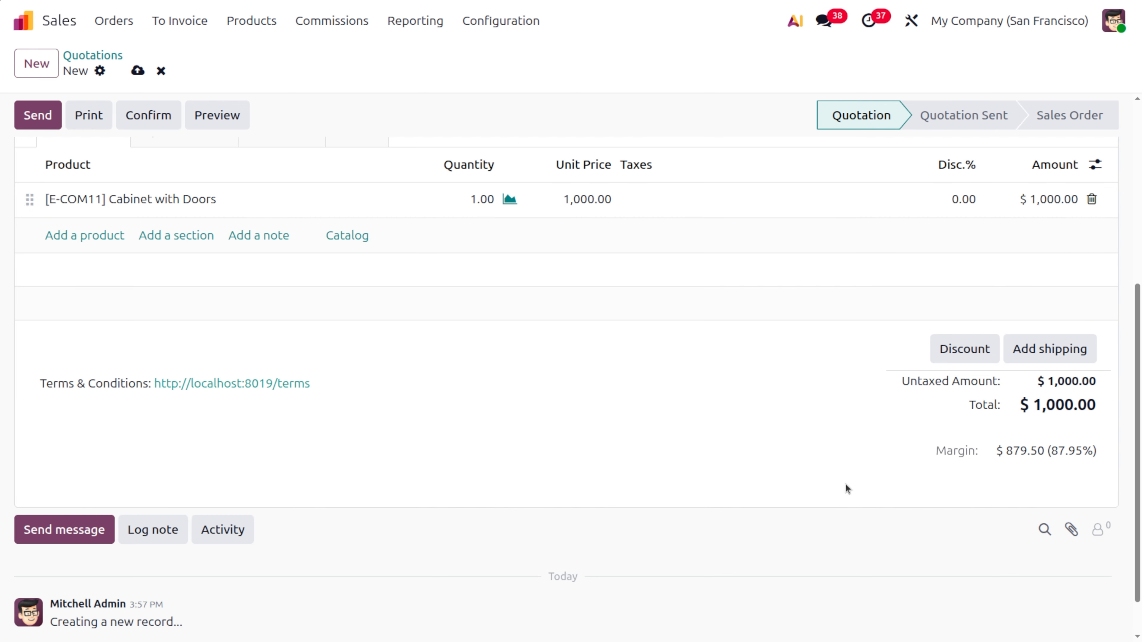
{"action": "scroll", "coordinate": [845, 484], "scroll_direction": "up", "scroll_amount": 5}
{"action": "scroll", "coordinate": [845, 484], "scroll_direction": "down", "scroll_amount": 1}
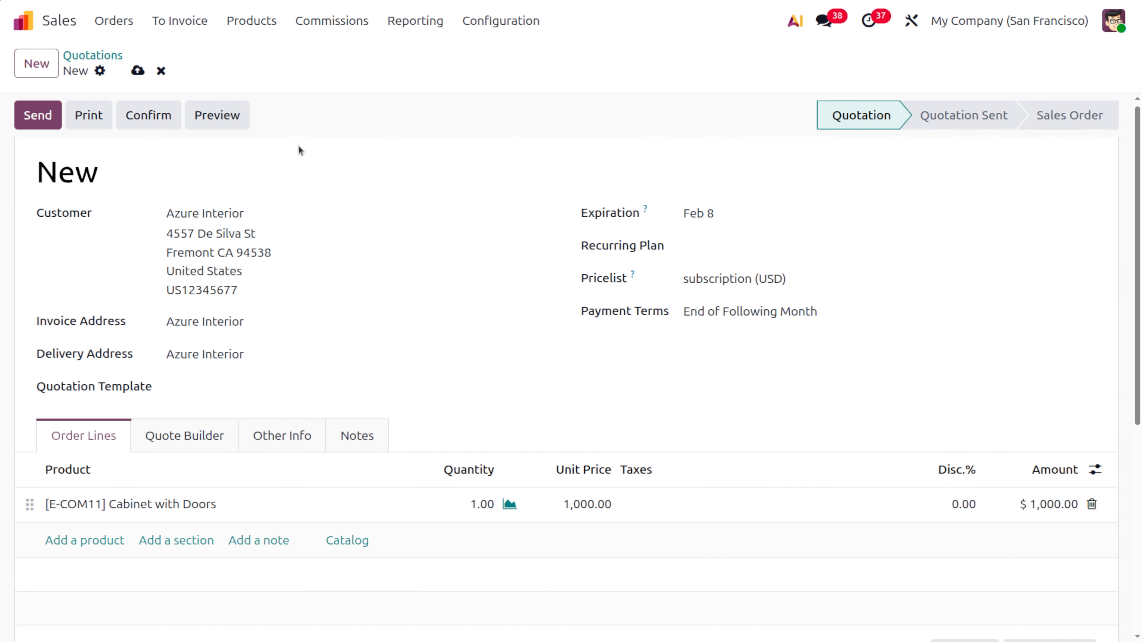
{"action": "left_click", "coordinate": [137, 70]}
- Confirm the Azure Interior quotation, validate its delivery of the cabinet and return to the sales order
{"action": "left_click", "coordinate": [146, 116]}
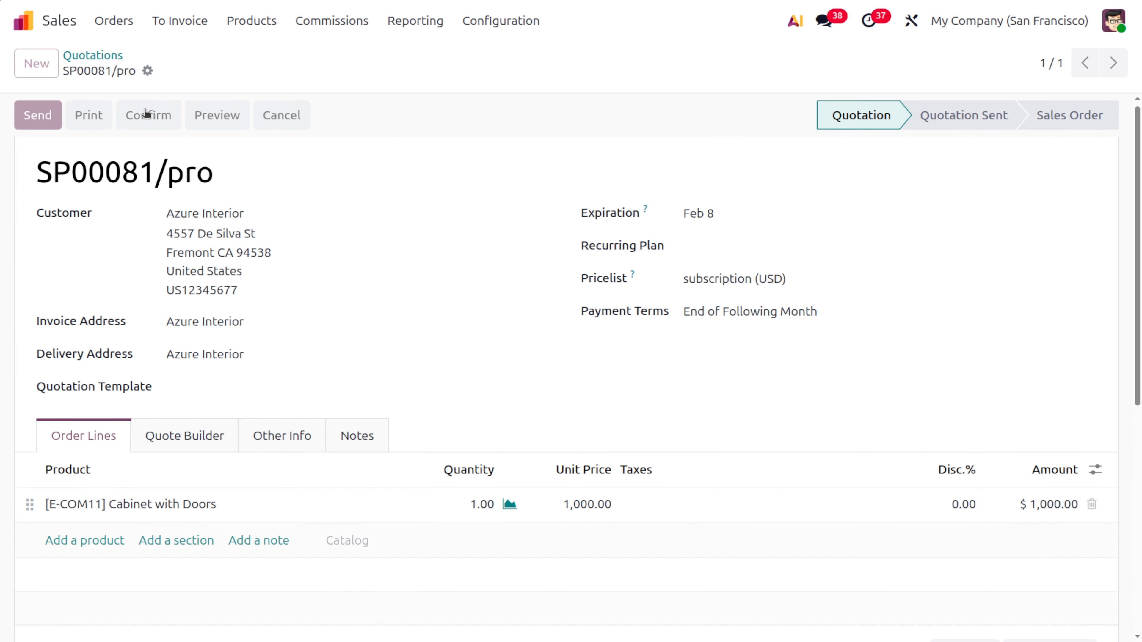
{"action": "left_click", "coordinate": [533, 68]}
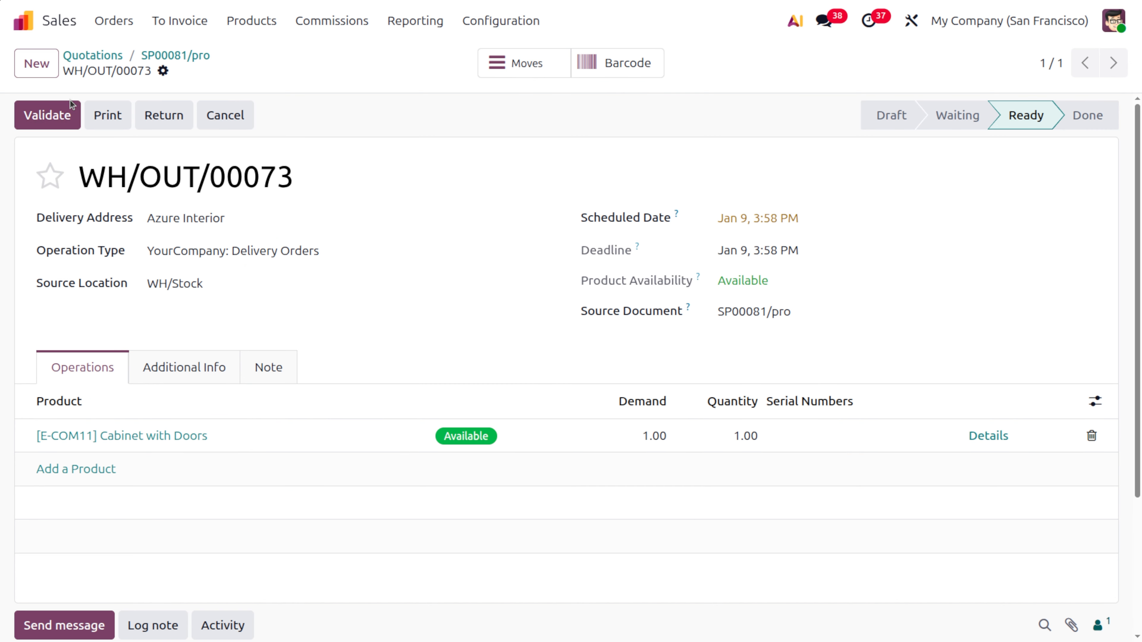
{"action": "left_click", "coordinate": [71, 106]}
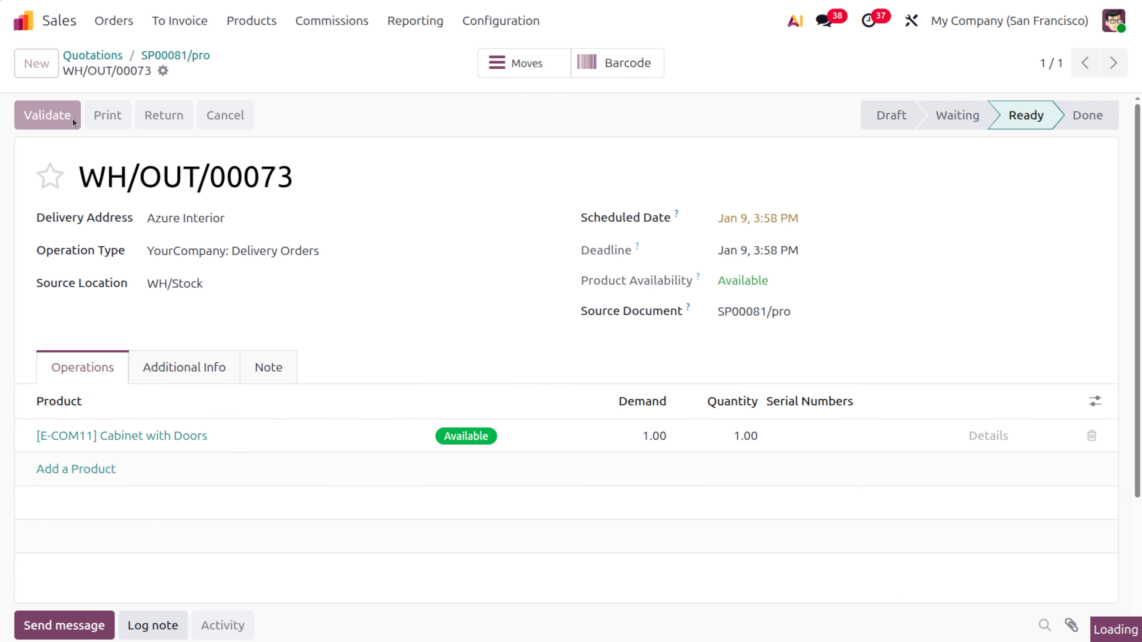
{"action": "left_click", "coordinate": [151, 55]}
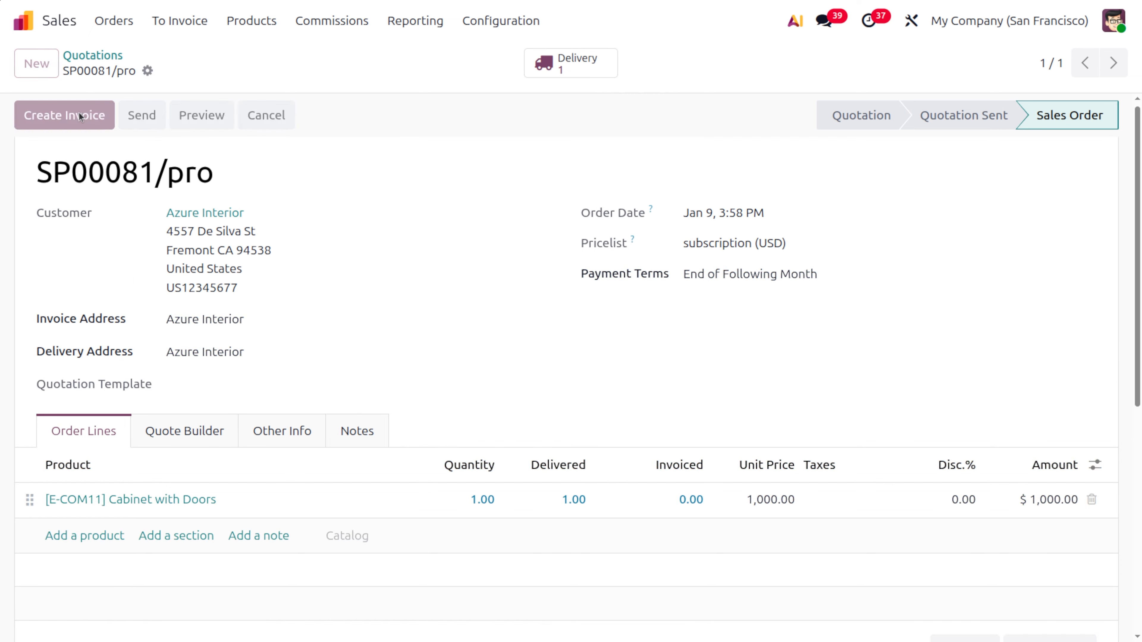
- Create an invoice from the Azure Interior sales order and confirm it
{"action": "left_click", "coordinate": [79, 116]}
{"action": "left_click", "coordinate": [169, 408]}
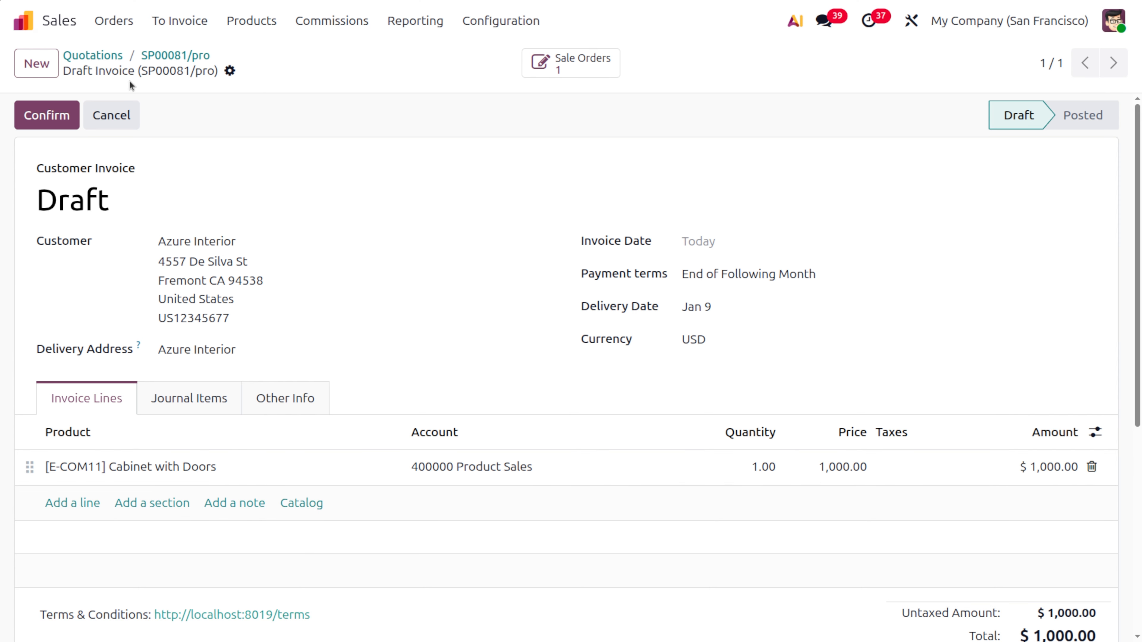
{"action": "left_click", "coordinate": [58, 116]}
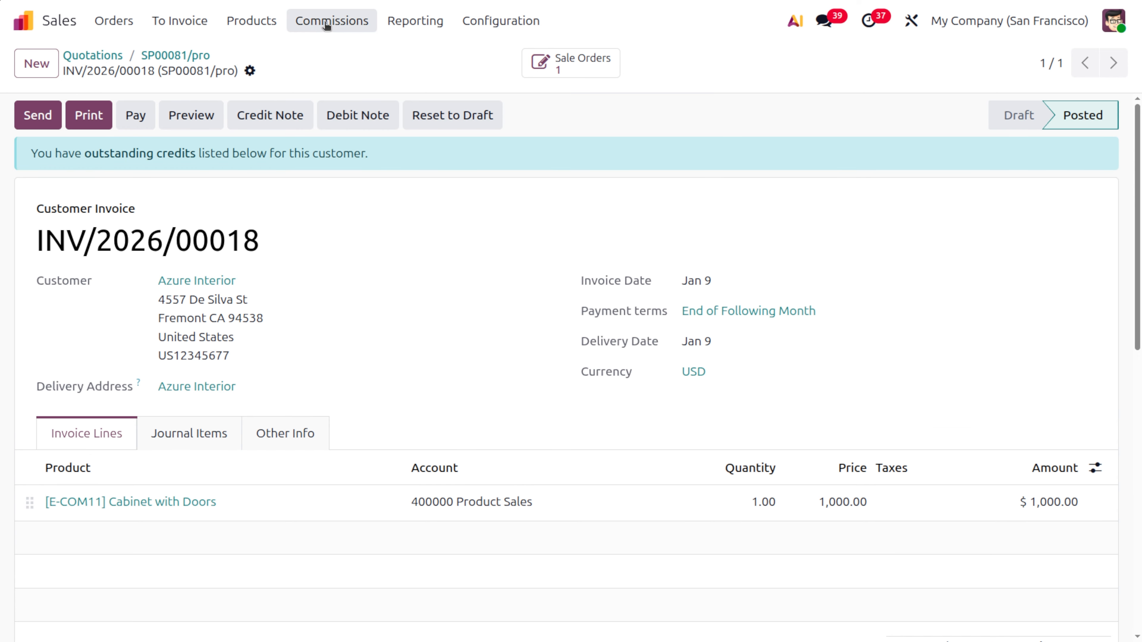
- Check the US COMMISSION 2026 plan's related commissions after invoicing the Azure Interior order, and return to the plan
{"action": "left_click", "coordinate": [327, 21]}
{"action": "left_click", "coordinate": [354, 108]}
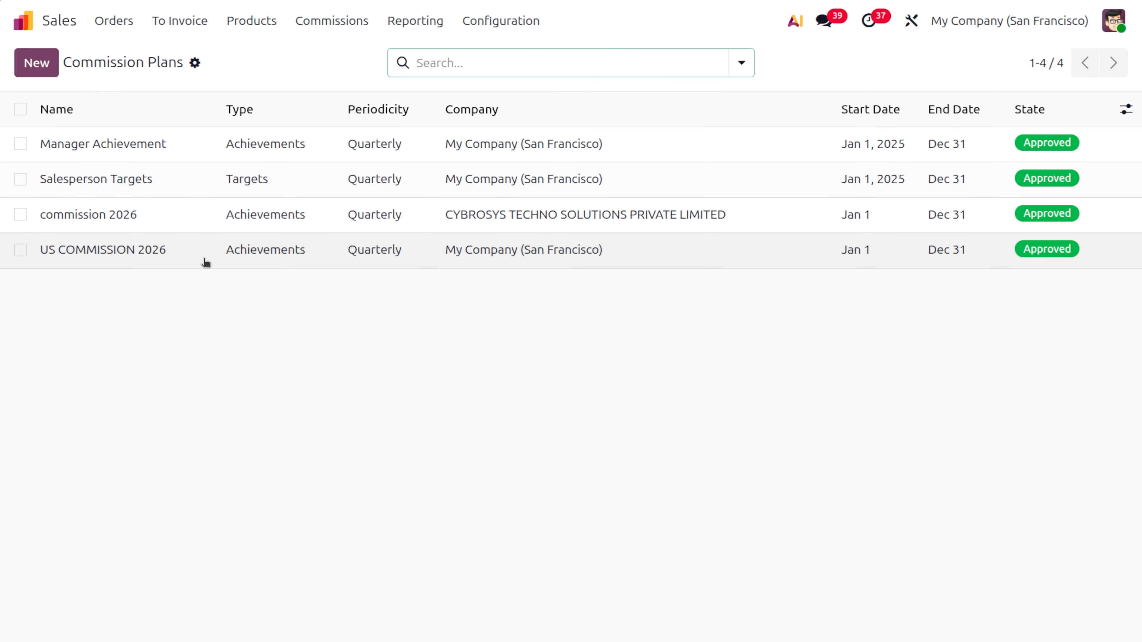
{"action": "left_click", "coordinate": [205, 263]}
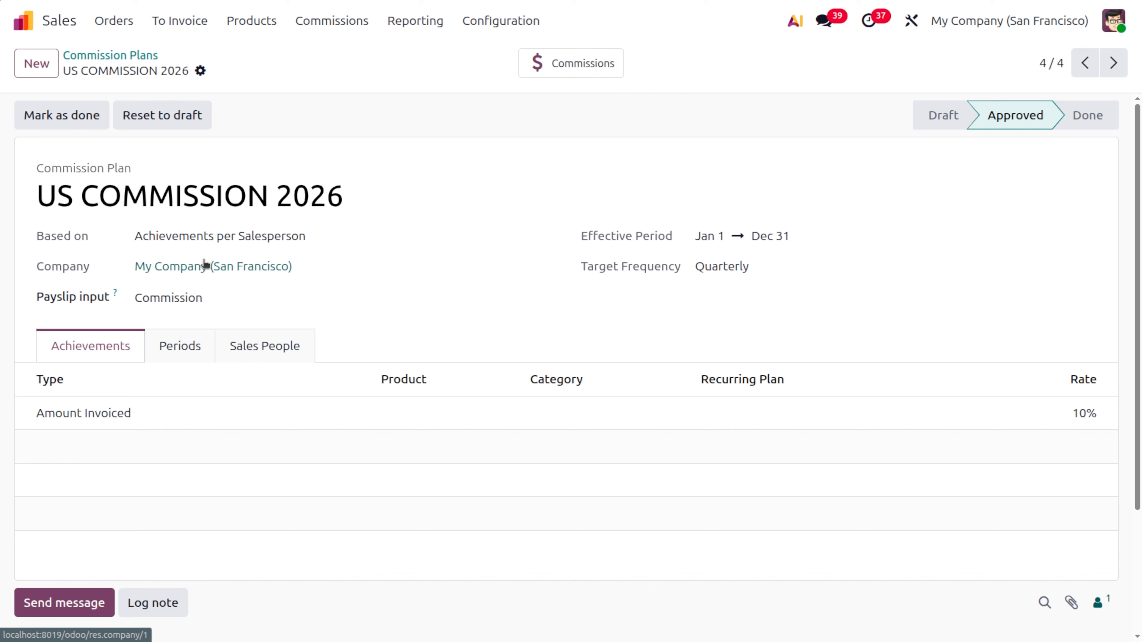
{"action": "left_click", "coordinate": [570, 67]}
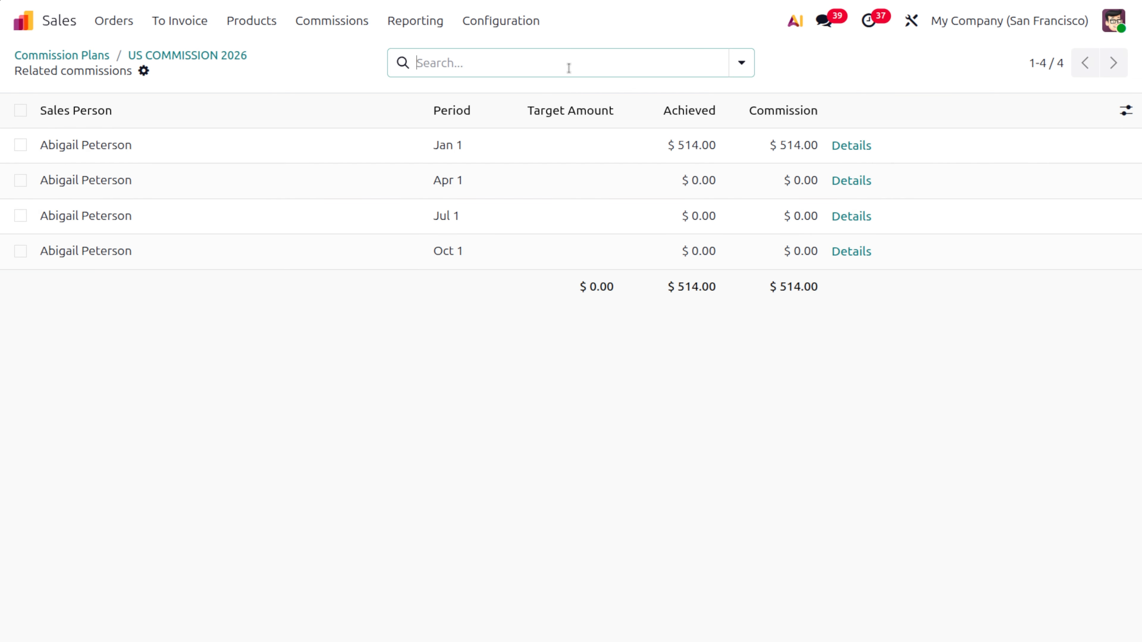
{"action": "left_click", "coordinate": [218, 56]}
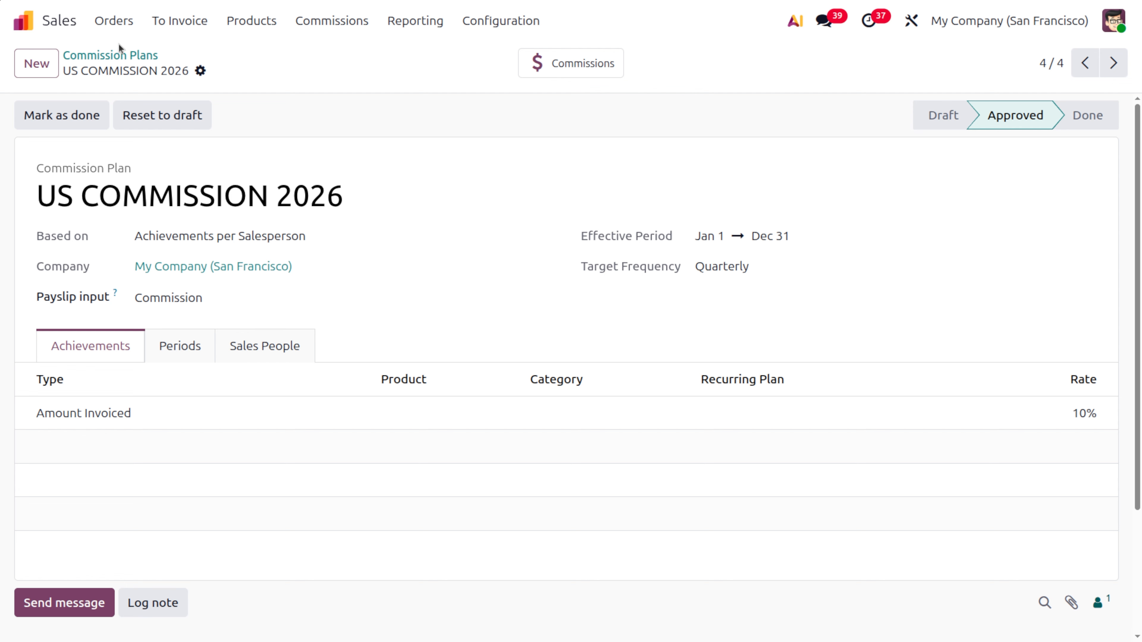
- Check the salesperson on the latest Azure Interior sales order, SP00081/pro, and return to the quotations list
{"action": "left_click", "coordinate": [113, 20]}
{"action": "left_click", "coordinate": [137, 53]}
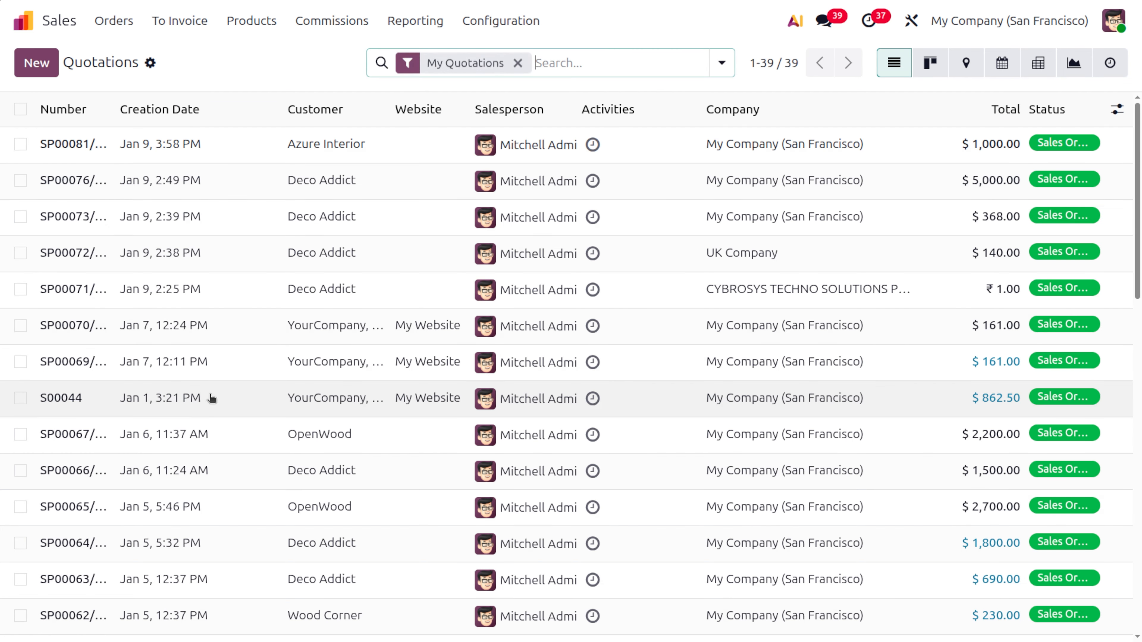
{"action": "left_click", "coordinate": [195, 141]}
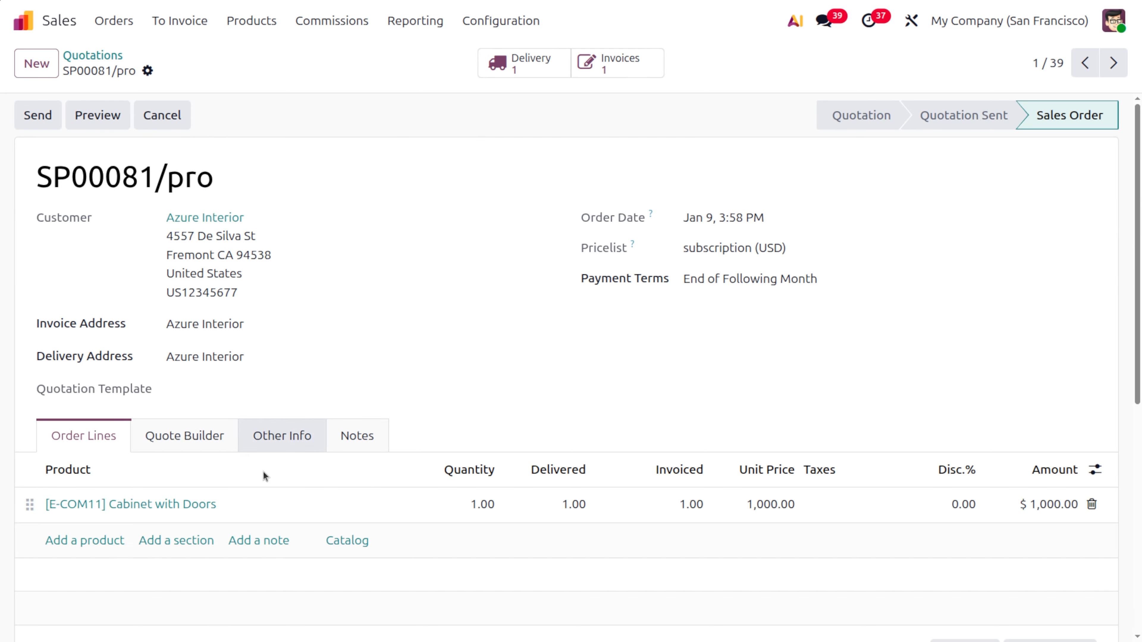
{"action": "left_click", "coordinate": [272, 440]}
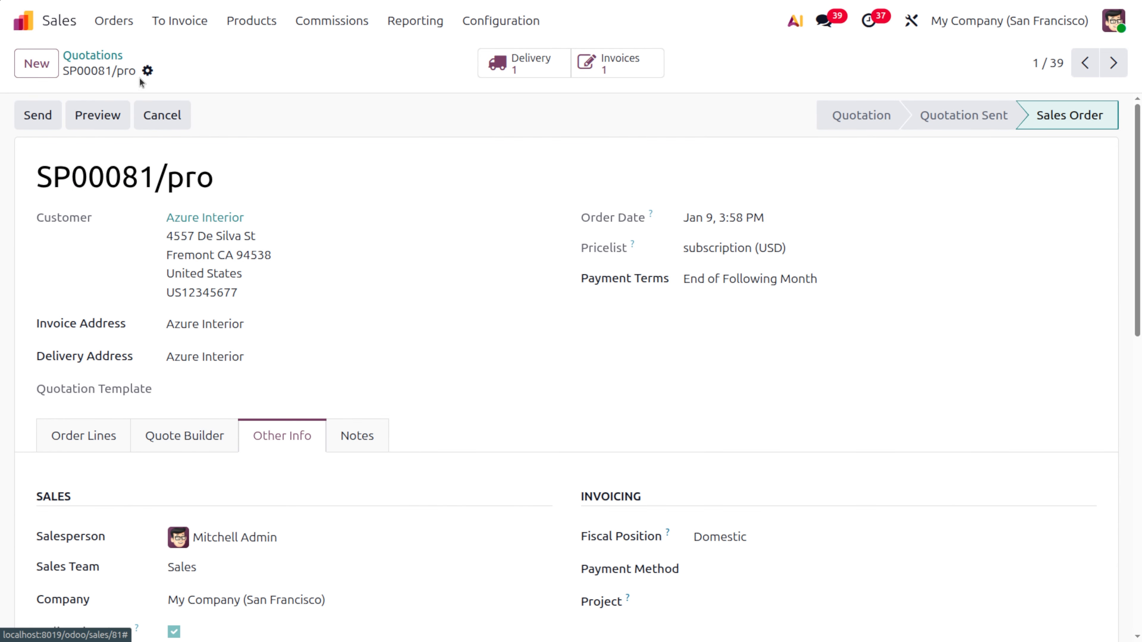
{"action": "left_click", "coordinate": [90, 55]}
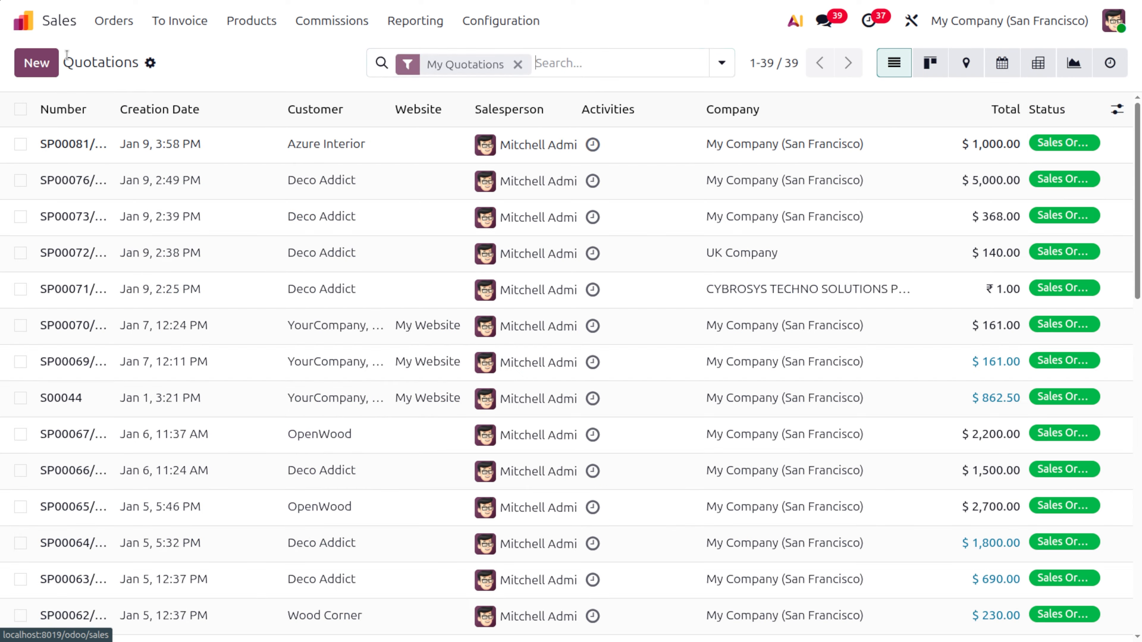
- Create a new quotation for Azure Interior with one Cabinet with Doors at a unit price of 1000
{"action": "left_click", "coordinate": [36, 63]}
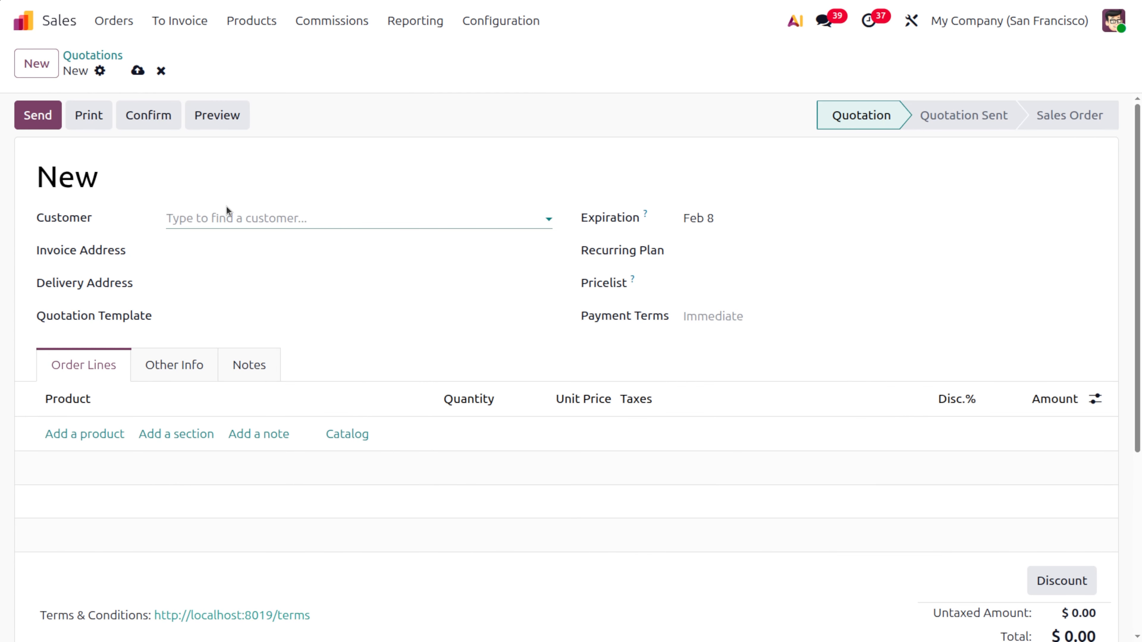
{"action": "left_click", "coordinate": [231, 213]}
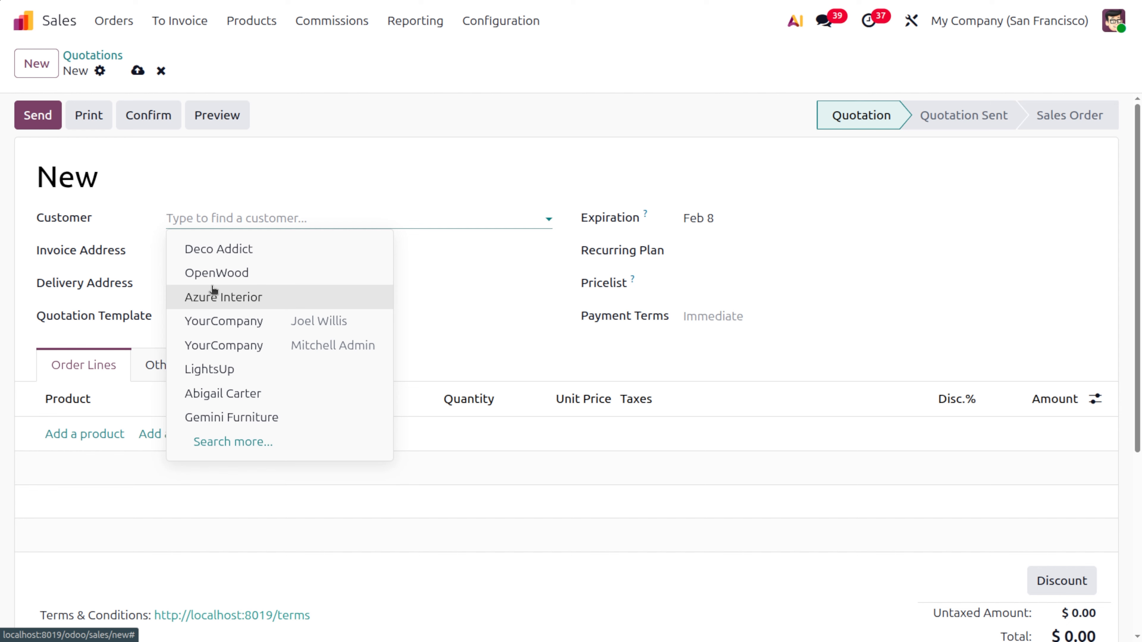
{"action": "left_click", "coordinate": [221, 298]}
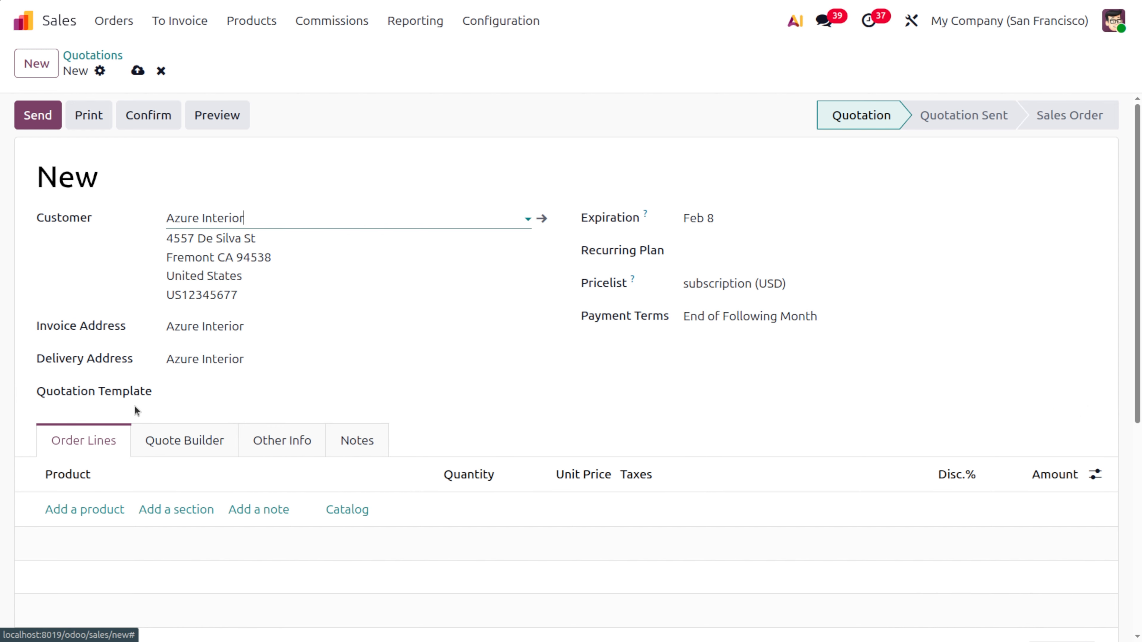
{"action": "left_click", "coordinate": [88, 509]}
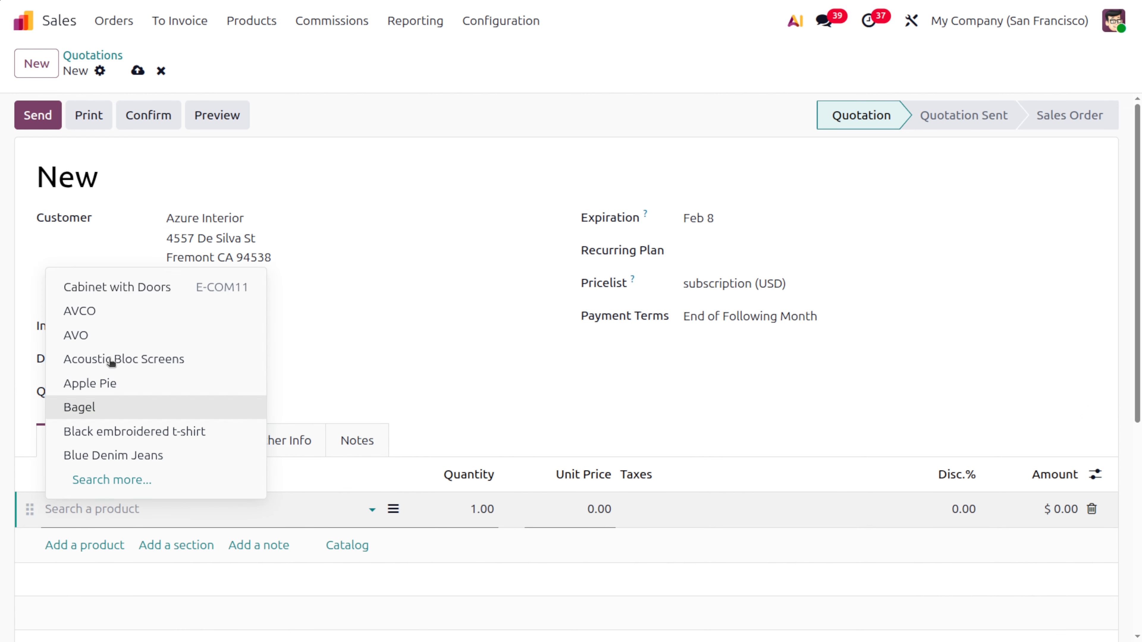
{"action": "left_click", "coordinate": [150, 287]}
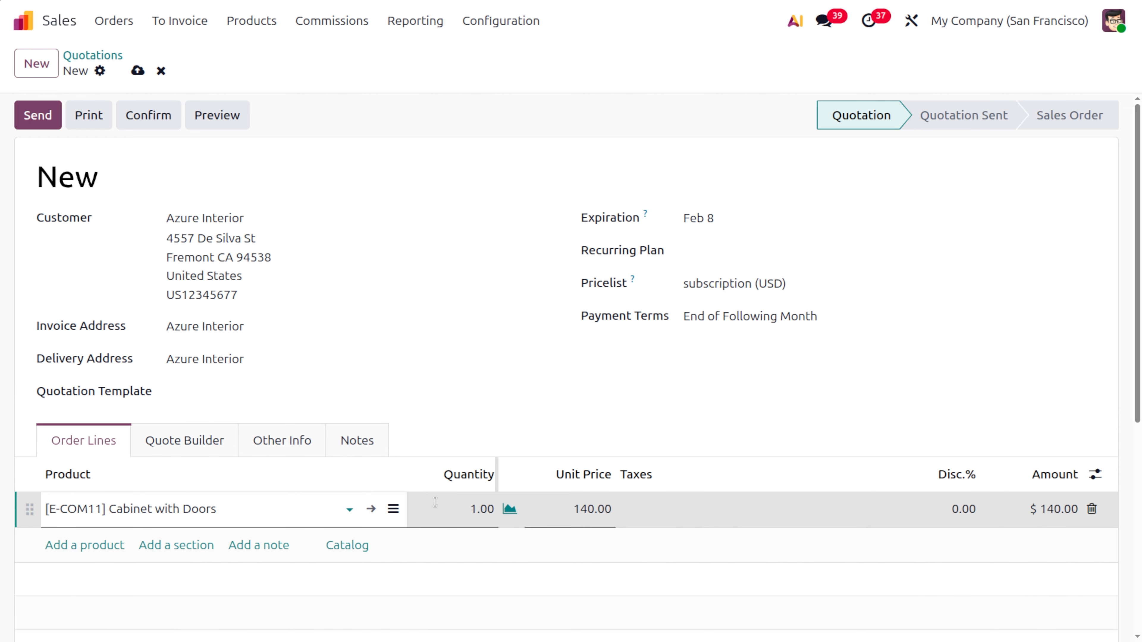
{"action": "left_click", "coordinate": [569, 508]}
{"action": "type", "text": "100"}
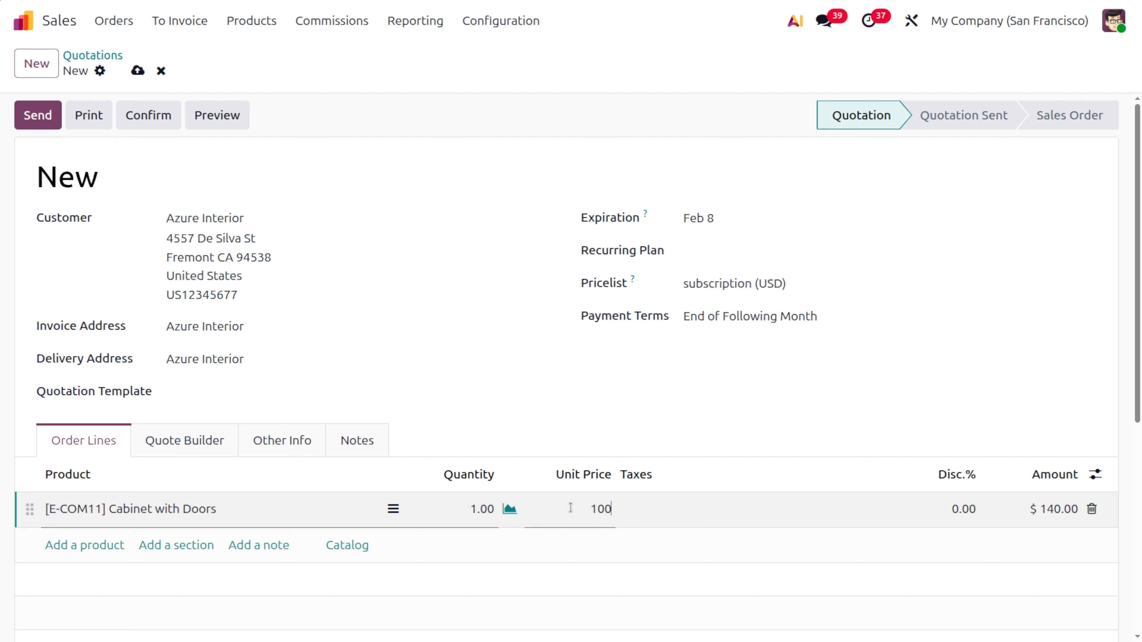
- Set the quotation's salesperson to the employee covered by the US commission plan and save the quotation
{"action": "left_click", "coordinate": [299, 441]}
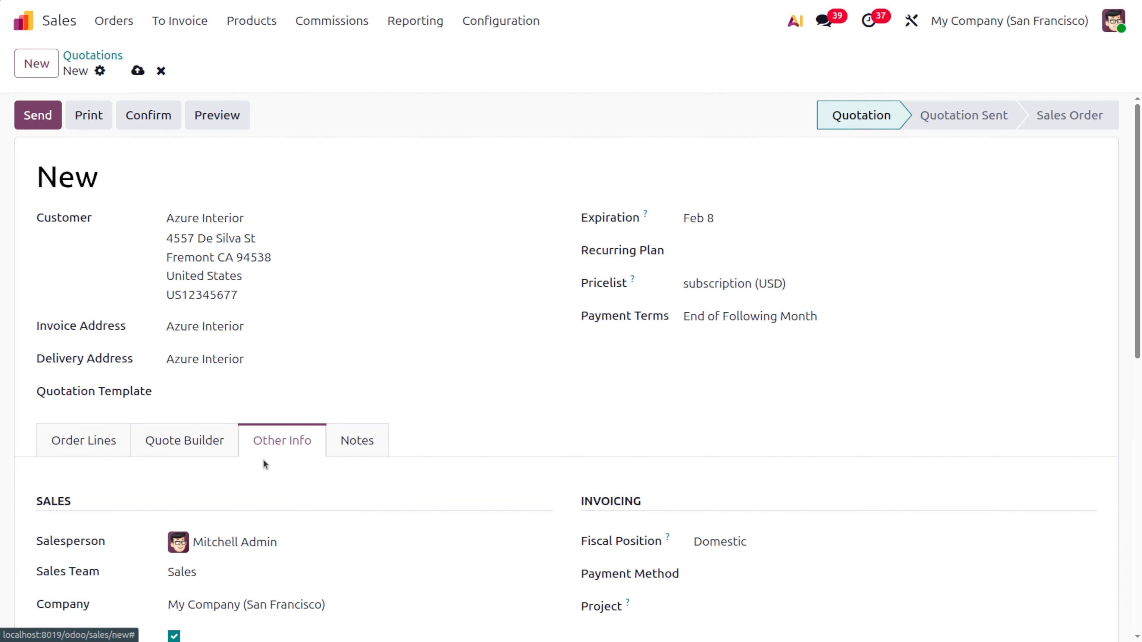
{"action": "left_click", "coordinate": [243, 540]}
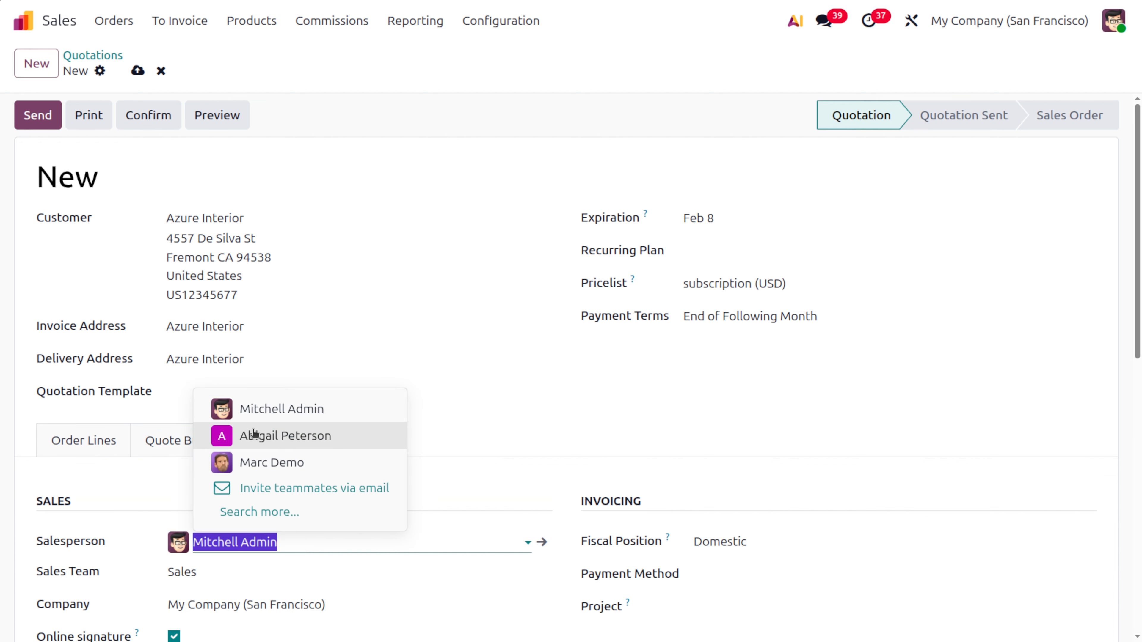
{"action": "left_click", "coordinate": [288, 434]}
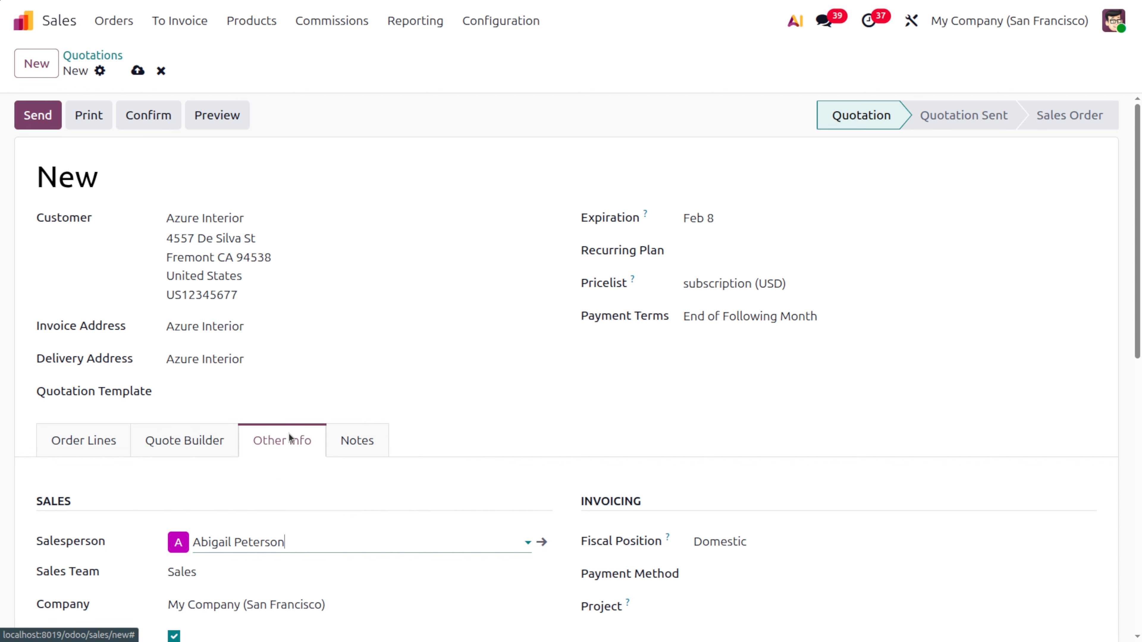
{"action": "left_click", "coordinate": [138, 72]}
- Confirm the new Azure Interior quotation, validate its cabinet delivery and return to the sales order
{"action": "left_click", "coordinate": [162, 116]}
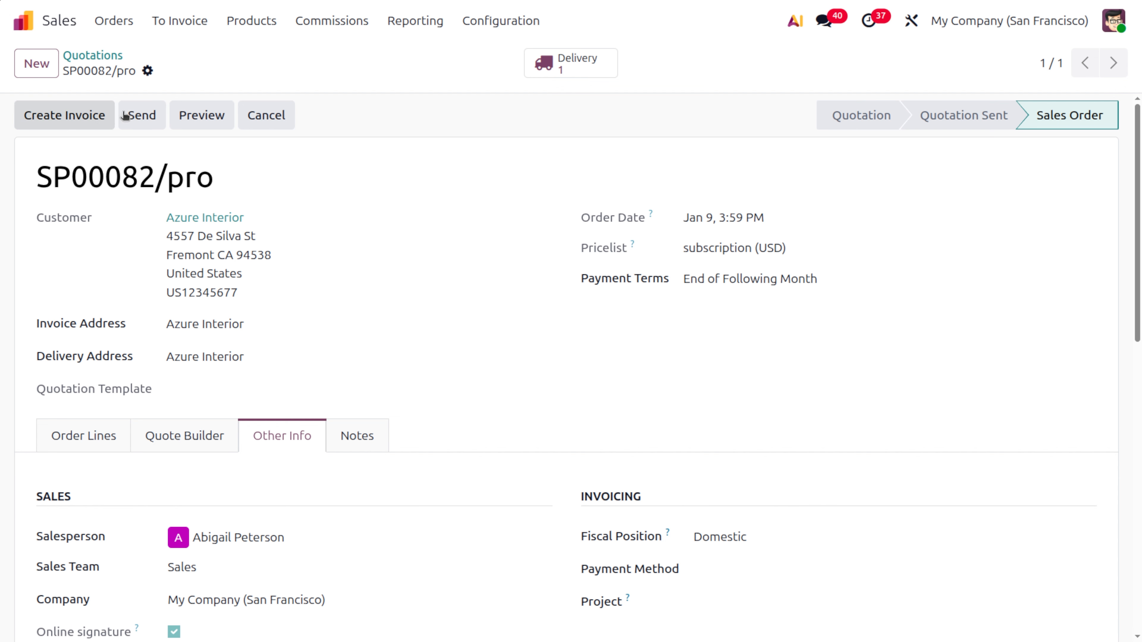
{"action": "left_click", "coordinate": [591, 70]}
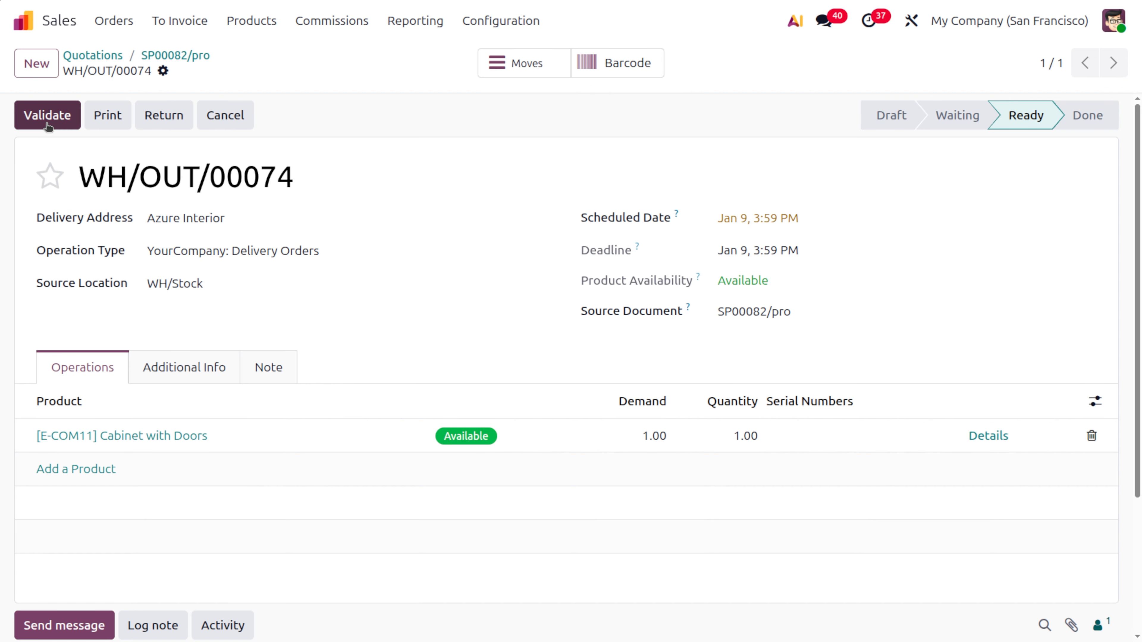
{"action": "left_click", "coordinate": [48, 126]}
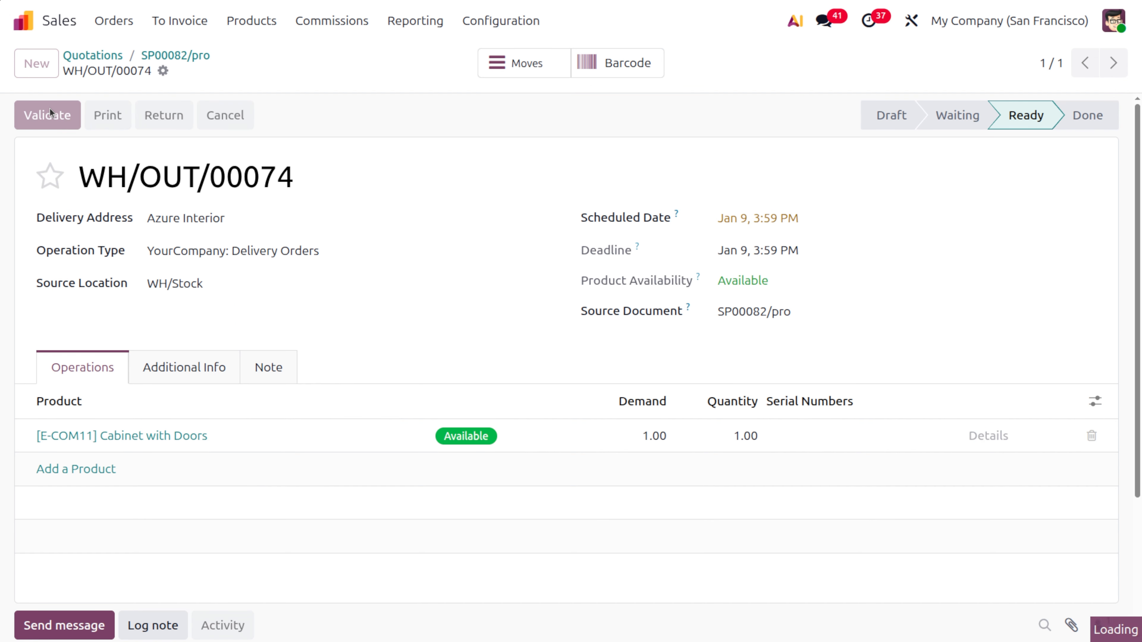
{"action": "left_click", "coordinate": [153, 56]}
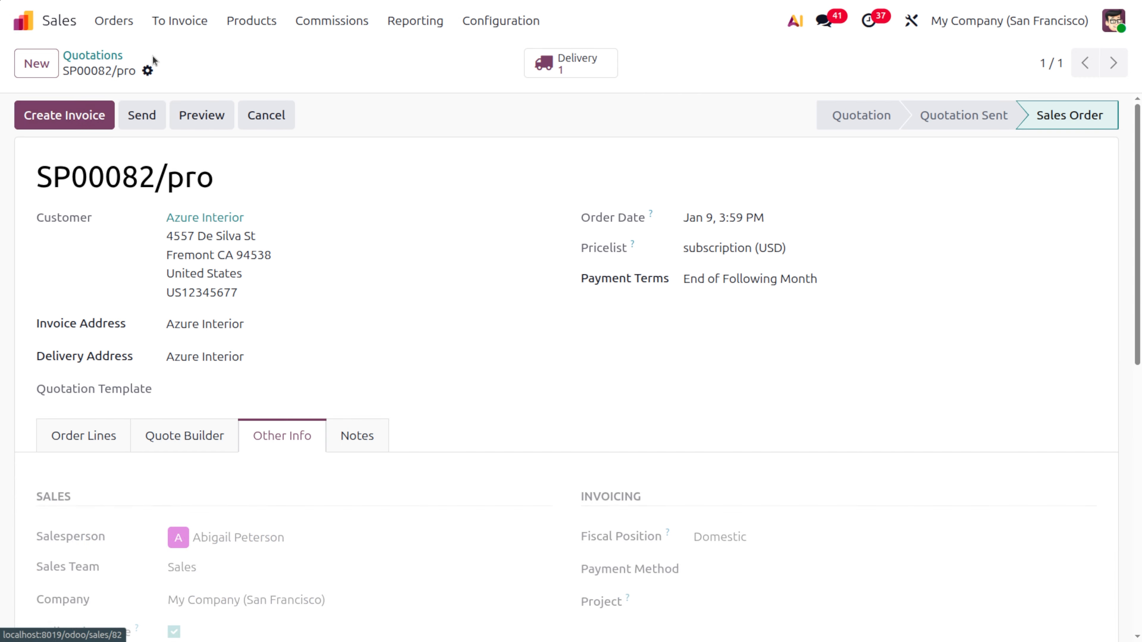
- Create an invoice from sales order SP00082/pro and confirm it
{"action": "left_click", "coordinate": [47, 124]}
{"action": "left_click", "coordinate": [191, 408]}
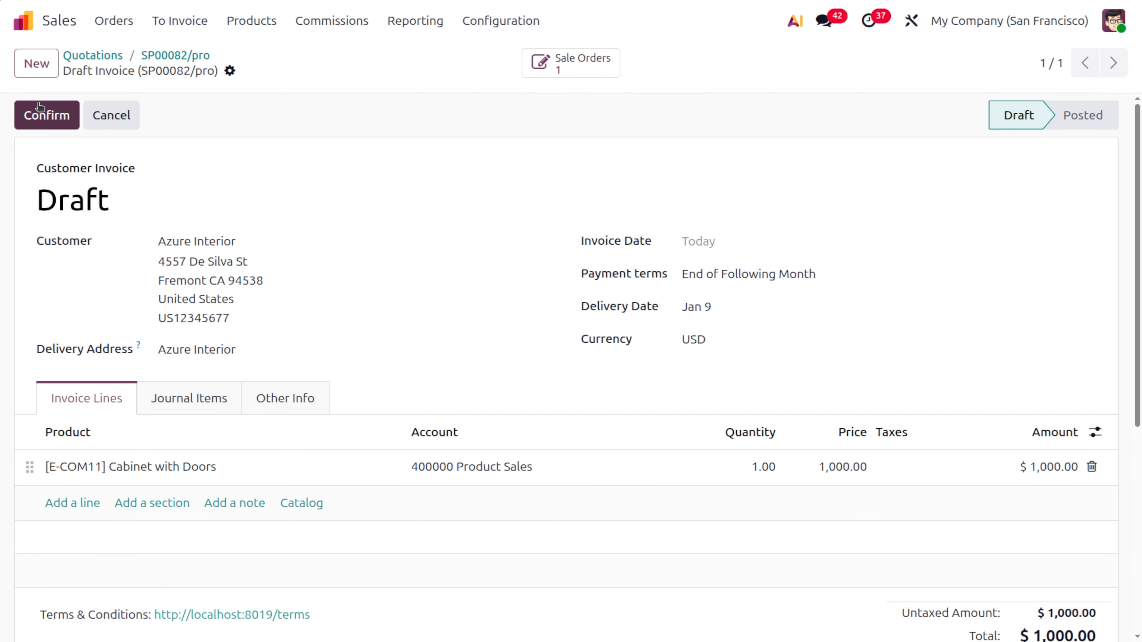
{"action": "left_click", "coordinate": [46, 116]}
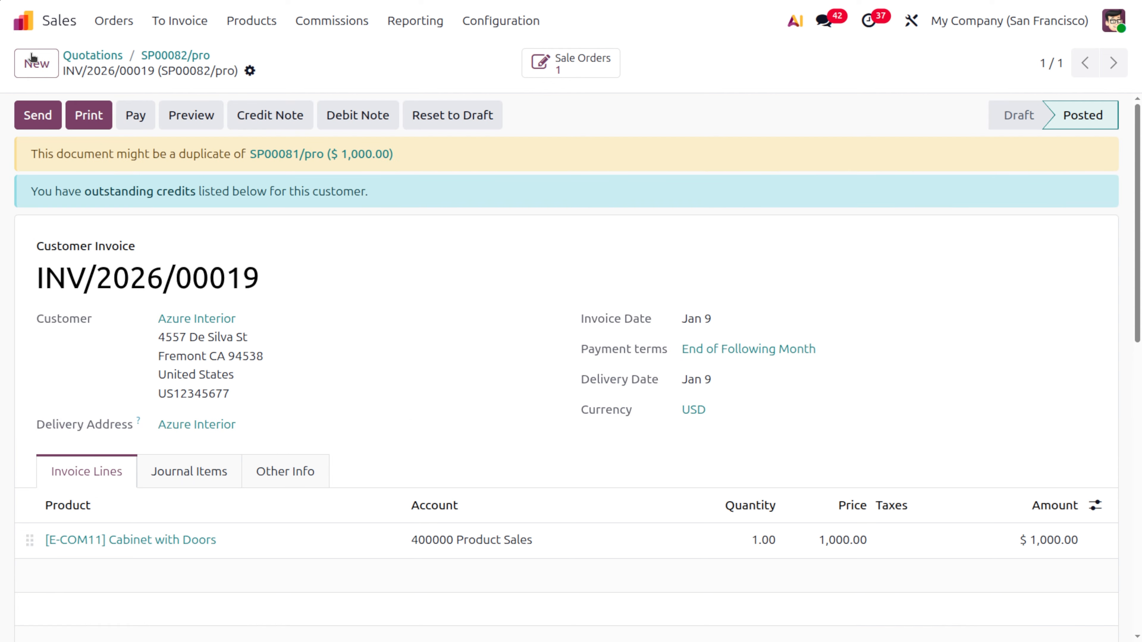
- Check the related commissions of the US COMMISSION 2026 plan after invoicing the salesperson's order
{"action": "left_click", "coordinate": [355, 21]}
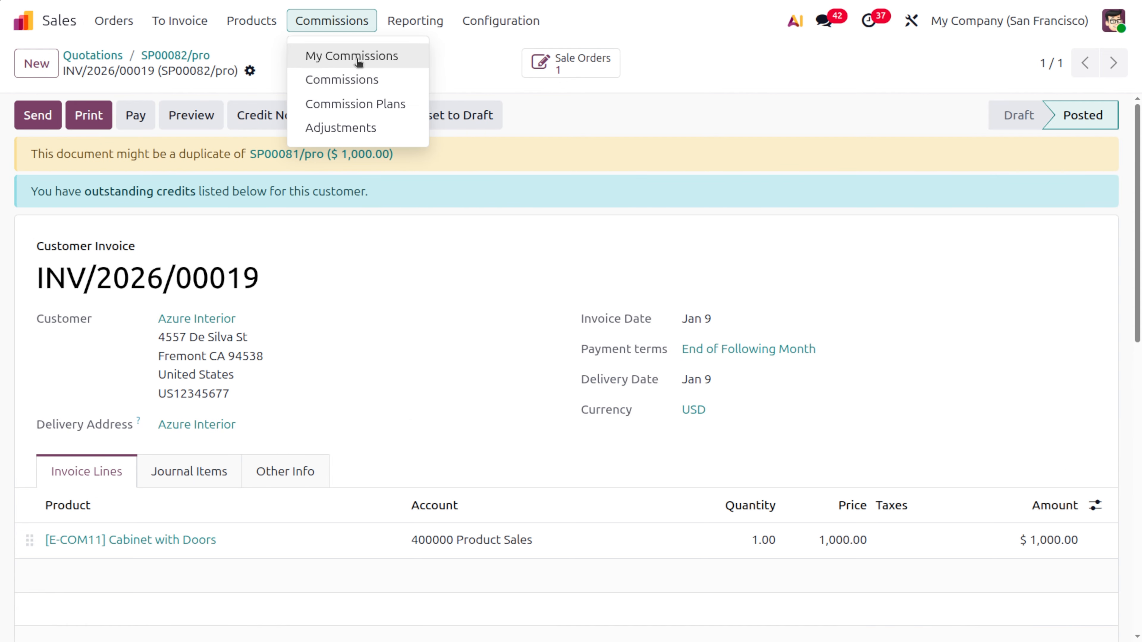
{"action": "left_click", "coordinate": [365, 116]}
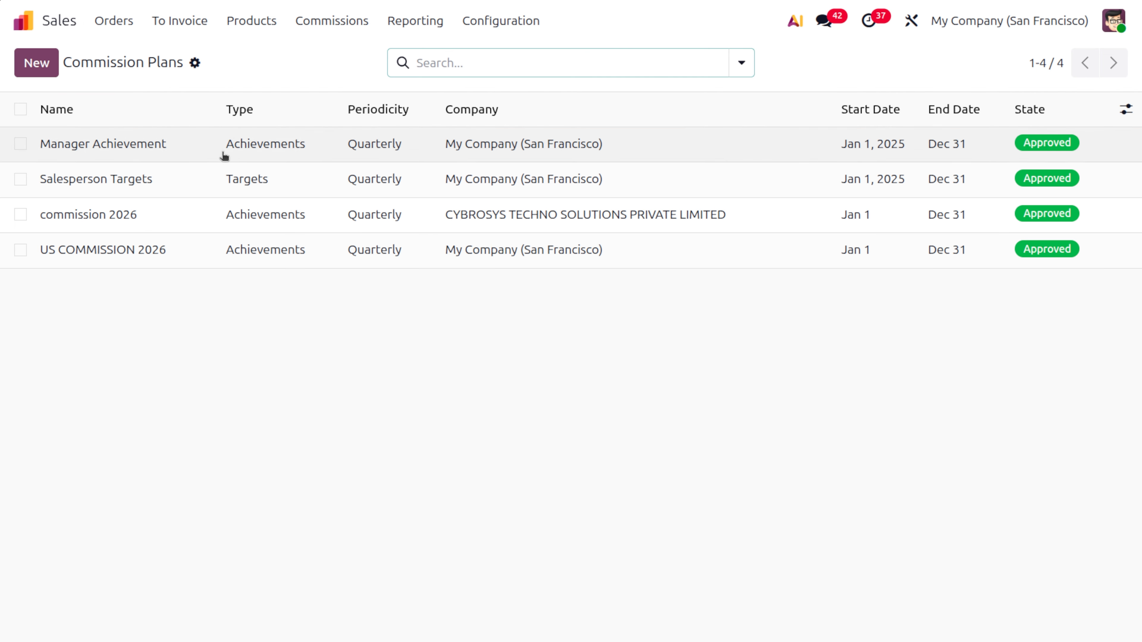
{"action": "left_click", "coordinate": [179, 257]}
{"action": "left_click", "coordinate": [568, 65]}
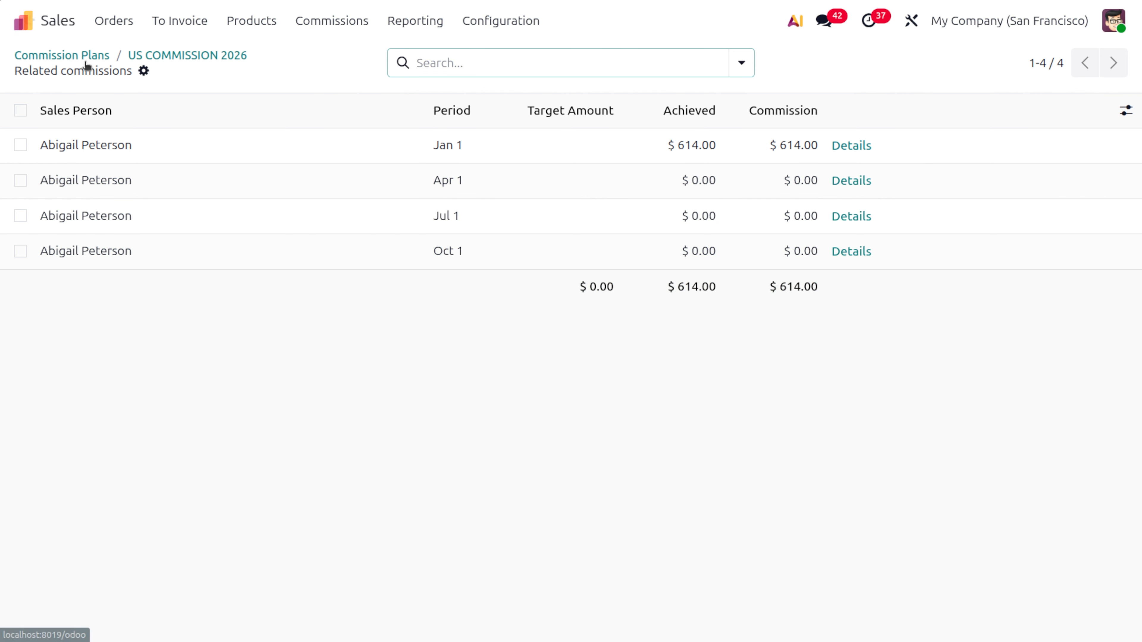
- Switch to the Payroll app and open the list of employee payslips
{"action": "left_click", "coordinate": [25, 21]}
{"action": "type", "text": "p"}
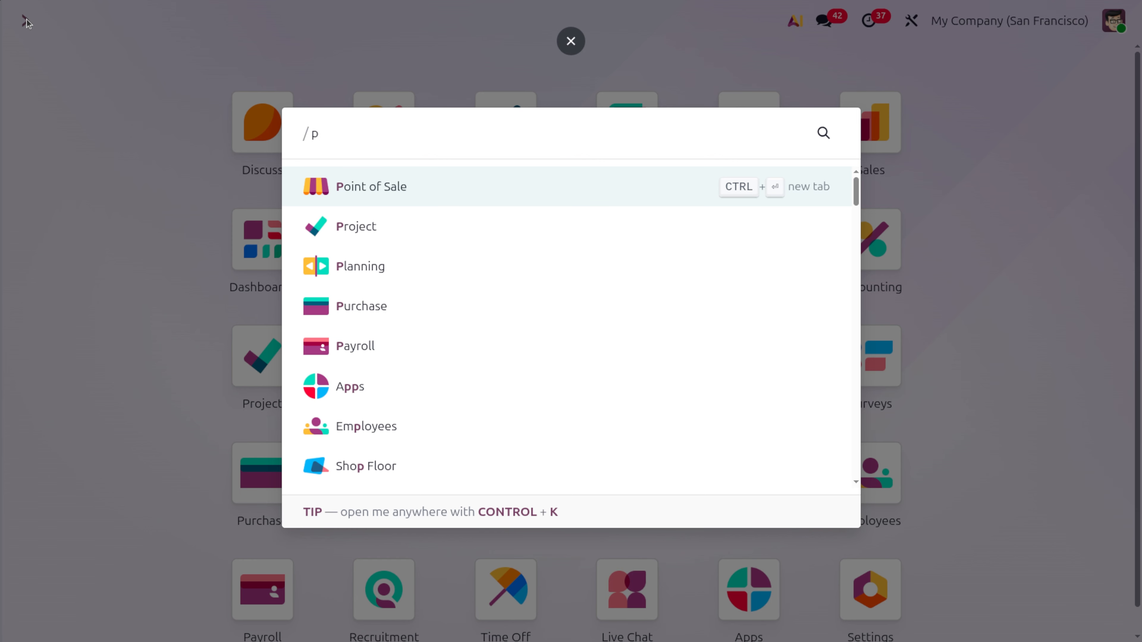
{"action": "type", "text": "ay"}
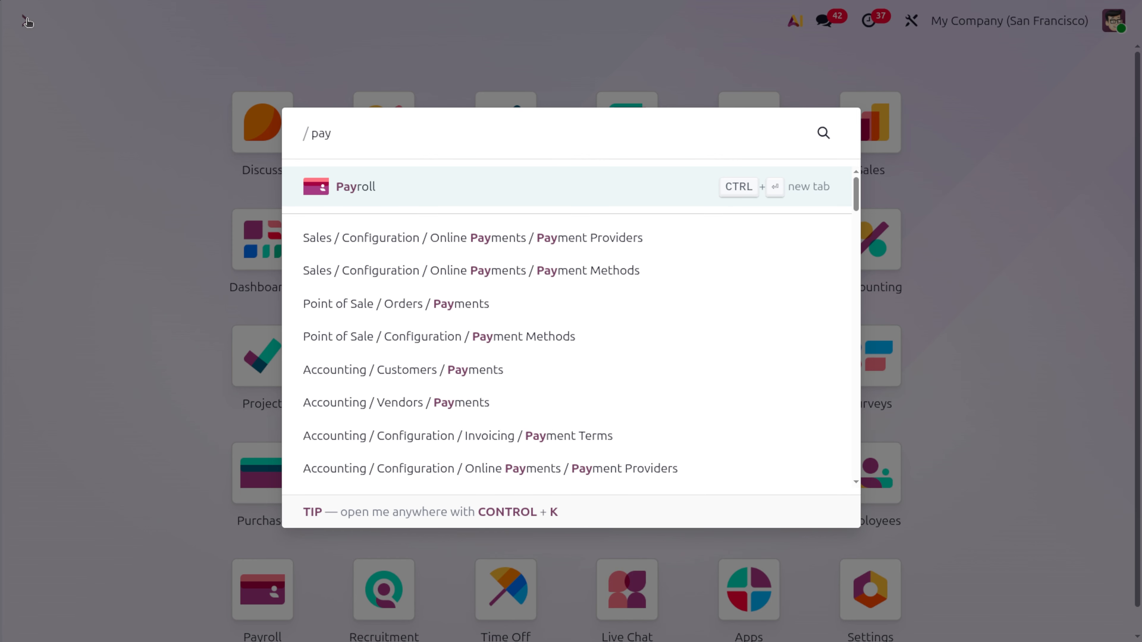
{"action": "key", "text": "Return"}
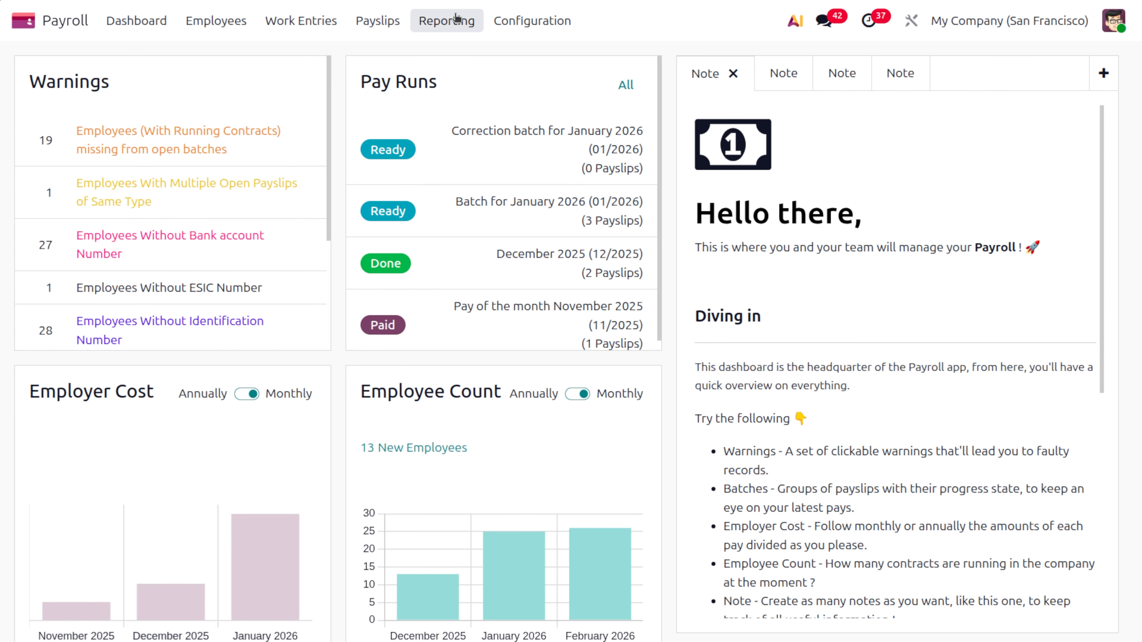
{"action": "left_click", "coordinate": [365, 18]}
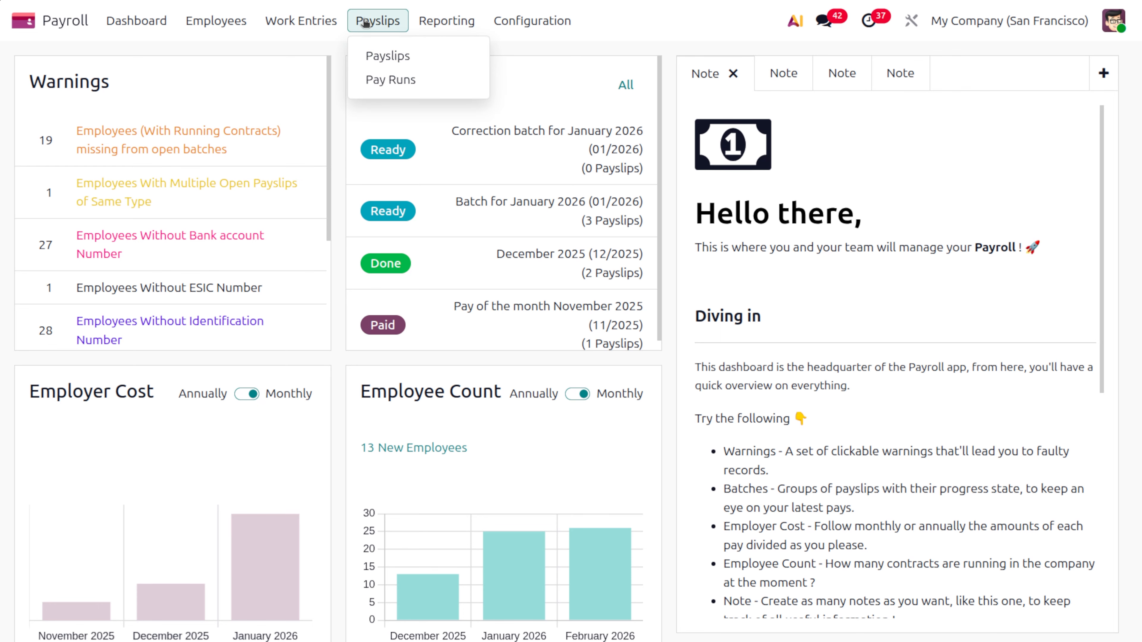
{"action": "left_click", "coordinate": [390, 60]}
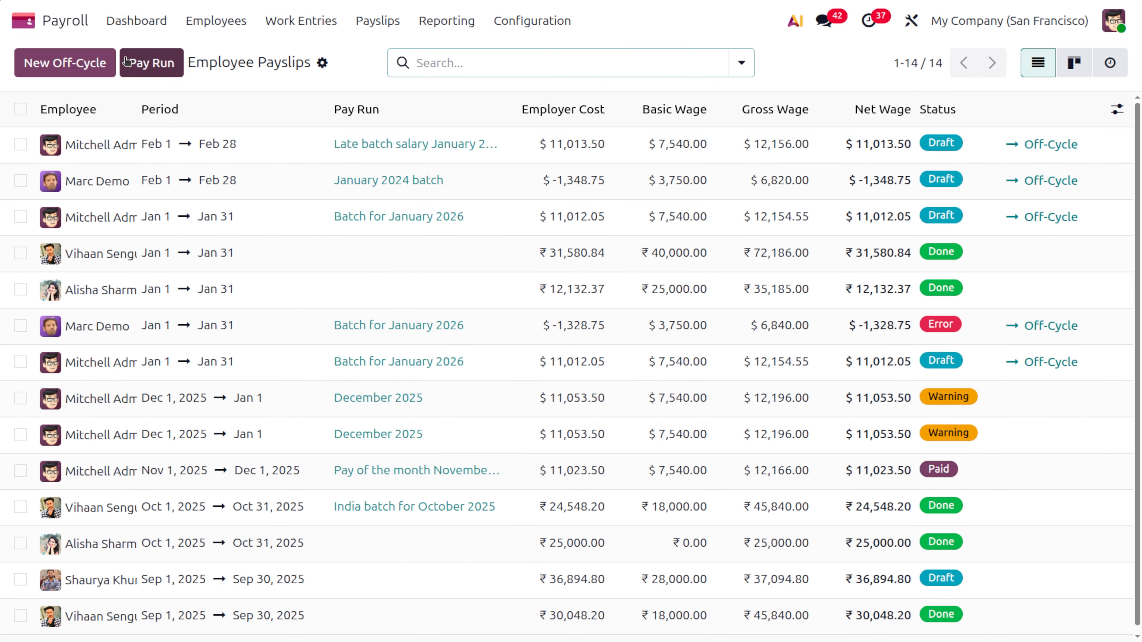
- Create a new payslip for the commissioned employee in the Batch for January 2026 pay run and open its worked days
{"action": "left_click", "coordinate": [89, 65]}
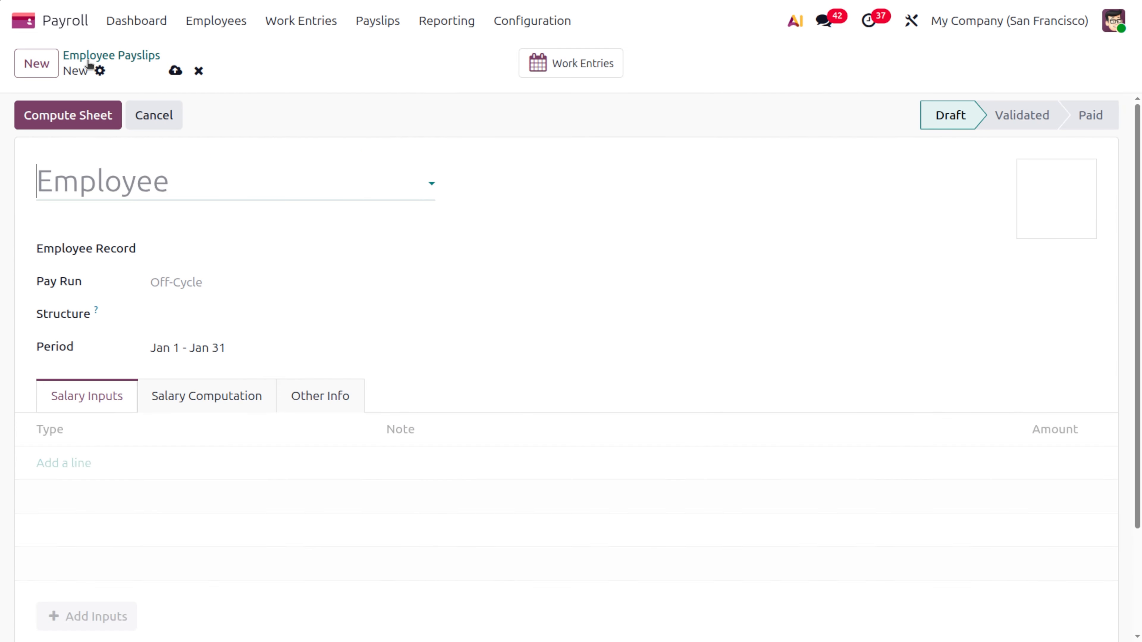
{"action": "left_click", "coordinate": [128, 186]}
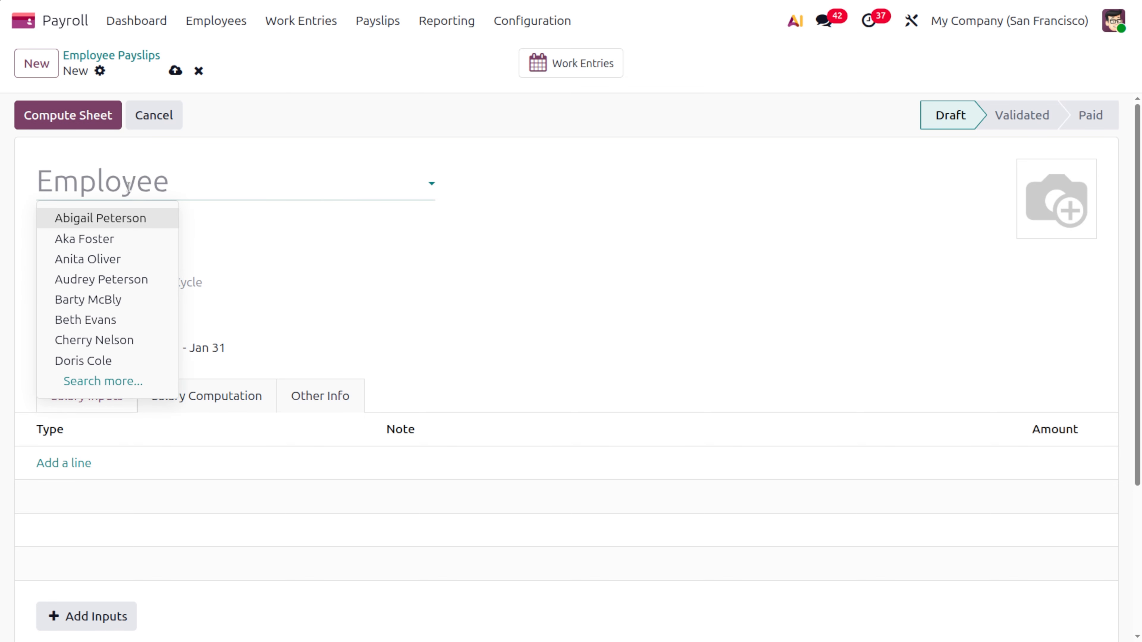
{"action": "left_click", "coordinate": [143, 219]}
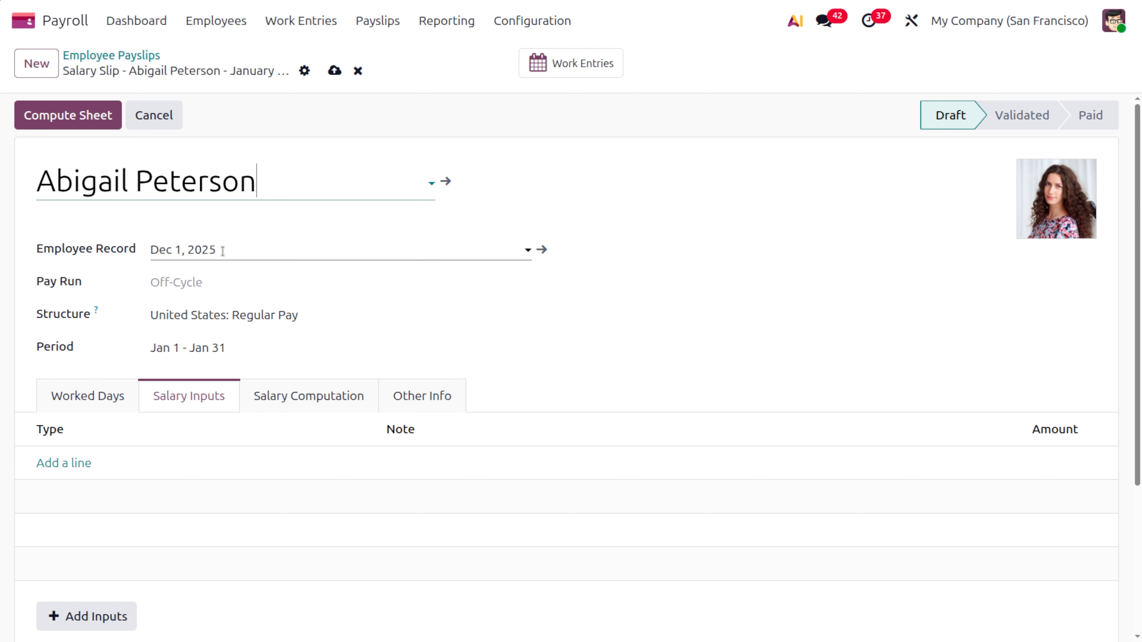
{"action": "left_click", "coordinate": [222, 251]}
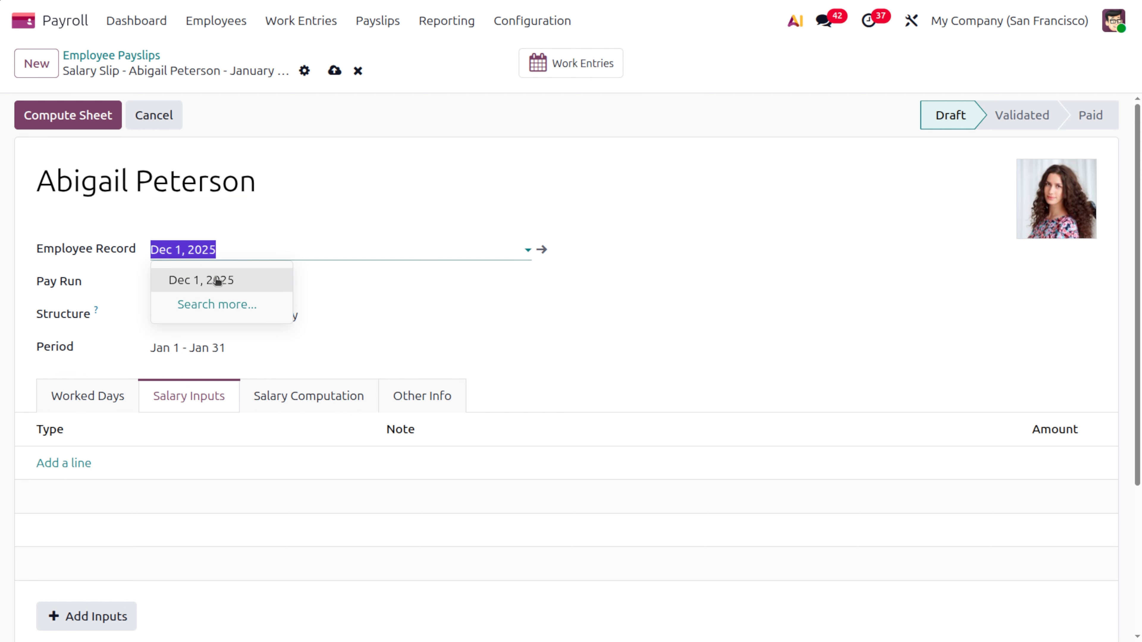
{"action": "left_click", "coordinate": [685, 355]}
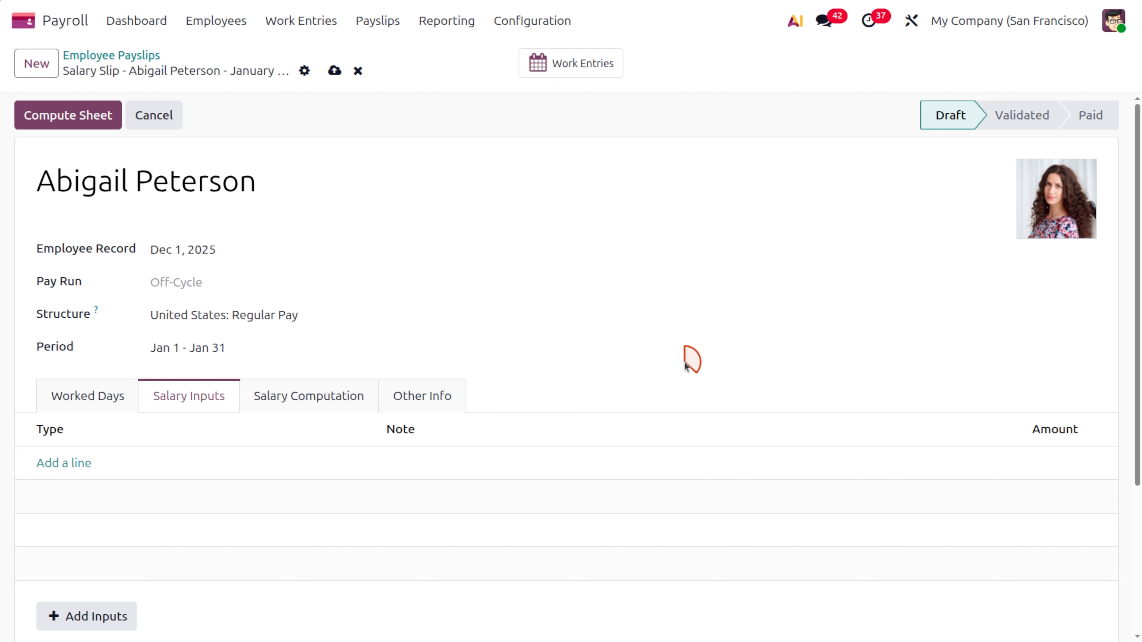
{"action": "left_click", "coordinate": [294, 292]}
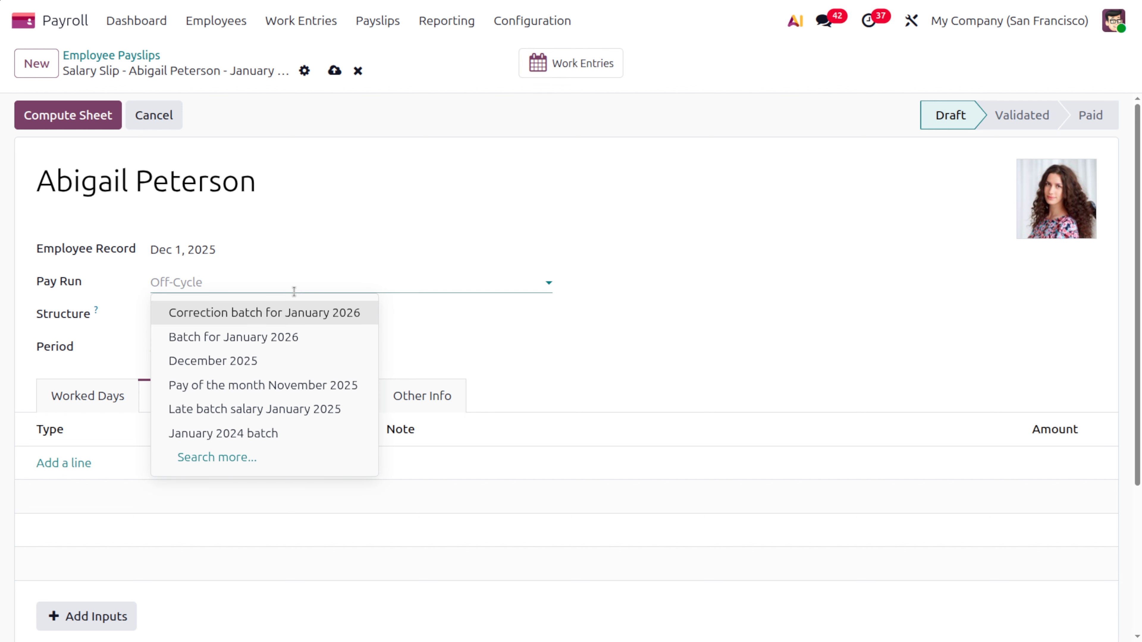
{"action": "left_click", "coordinate": [287, 334]}
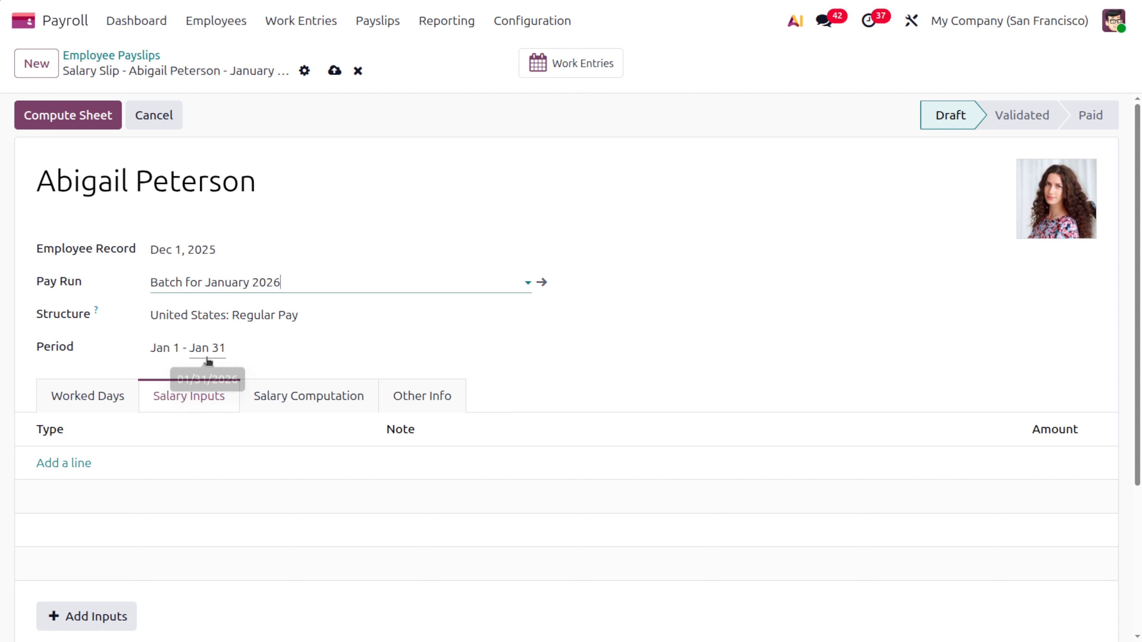
{"action": "left_click", "coordinate": [103, 397]}
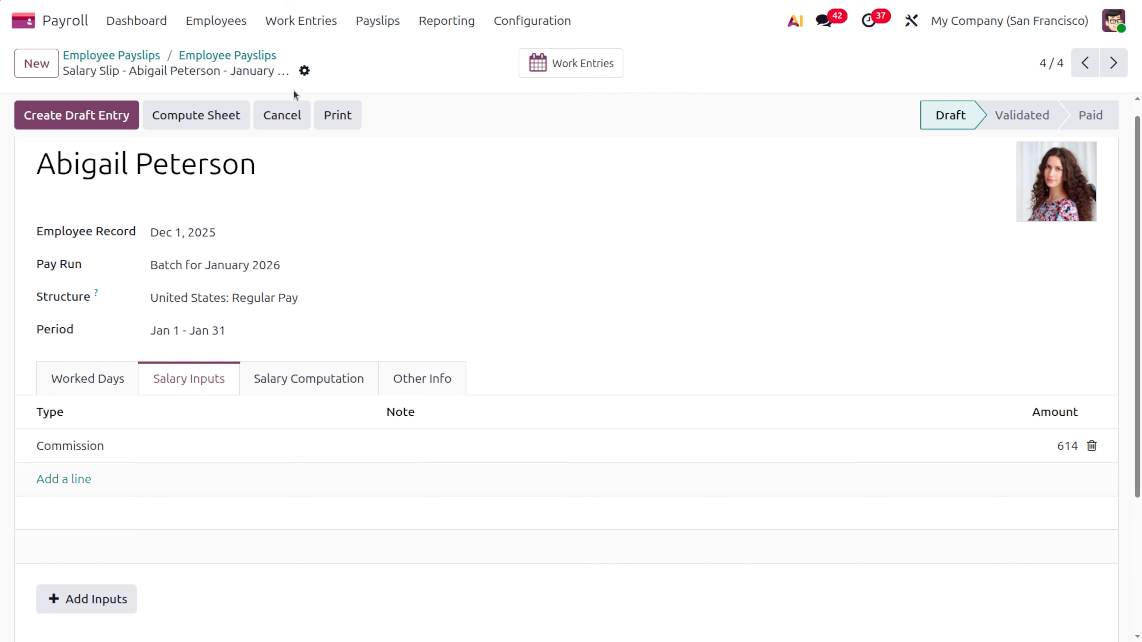
- Compute the January 2026 payslip's sheet and review its salary computation and worked days
{"action": "left_click", "coordinate": [207, 116]}
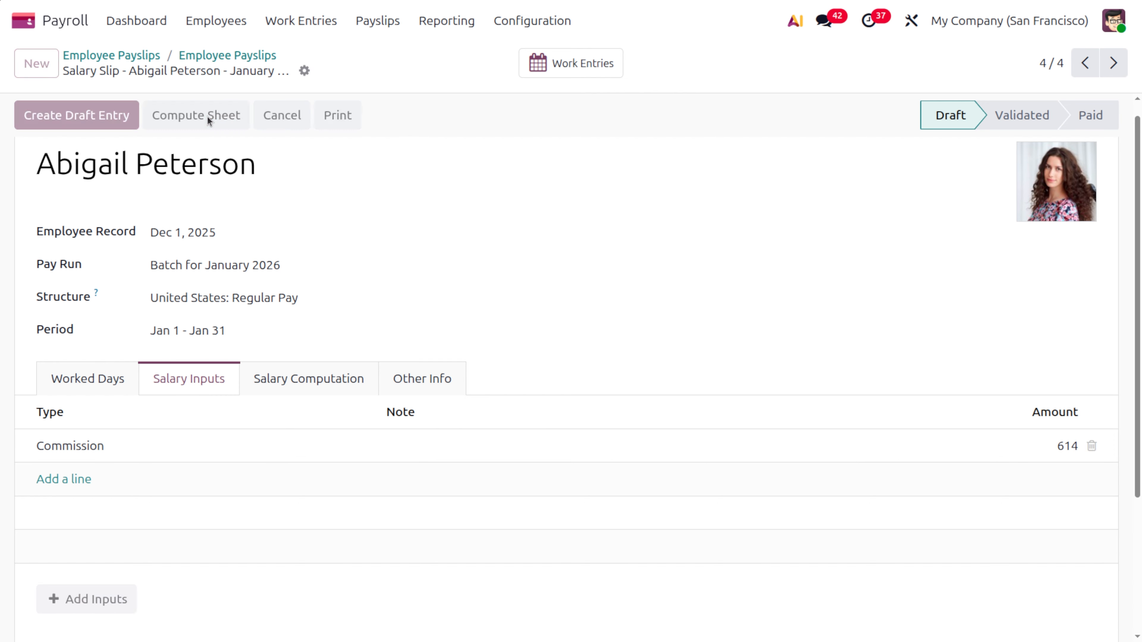
{"action": "left_click", "coordinate": [290, 367]}
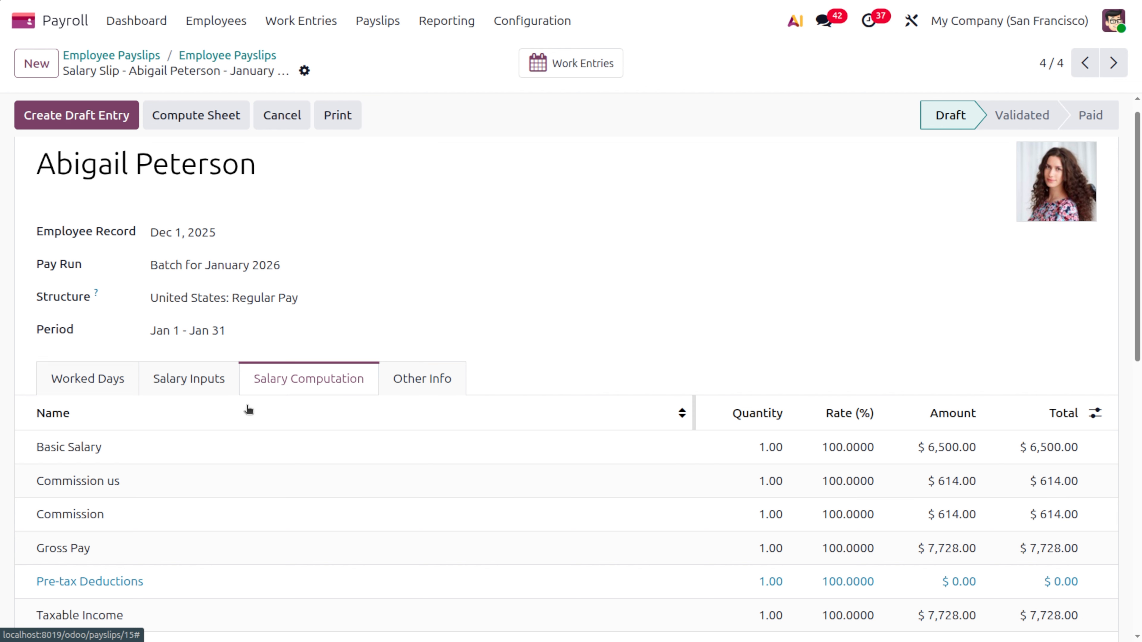
{"action": "left_click", "coordinate": [114, 376]}
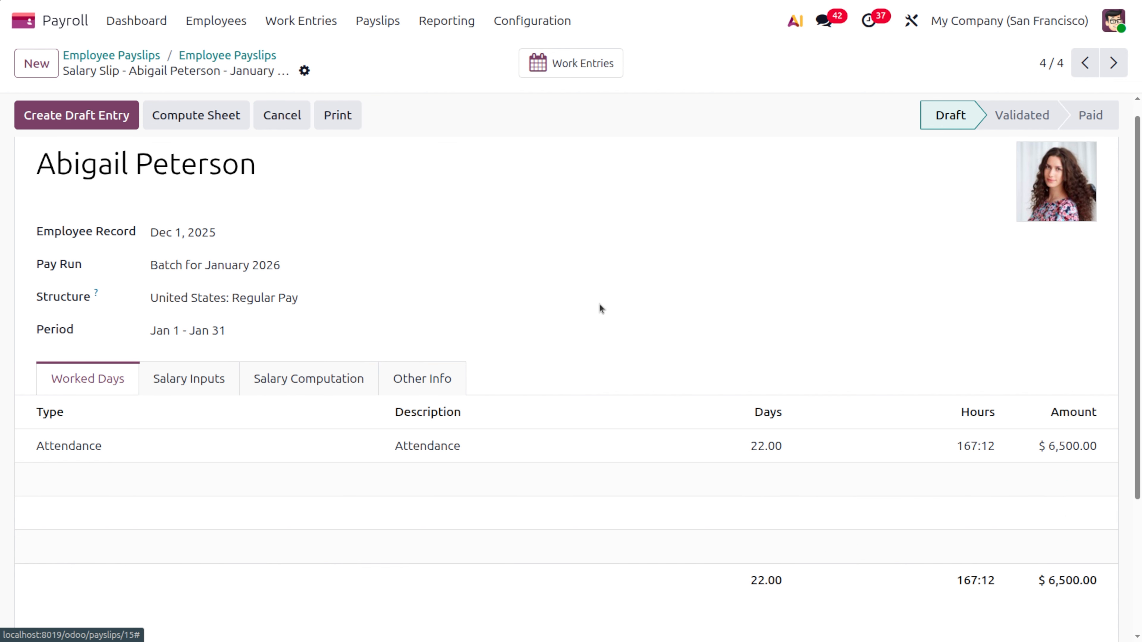
- Create the draft accounting entry for the January 2026 payslip and mark the payslip as paid
{"action": "left_click", "coordinate": [61, 126]}
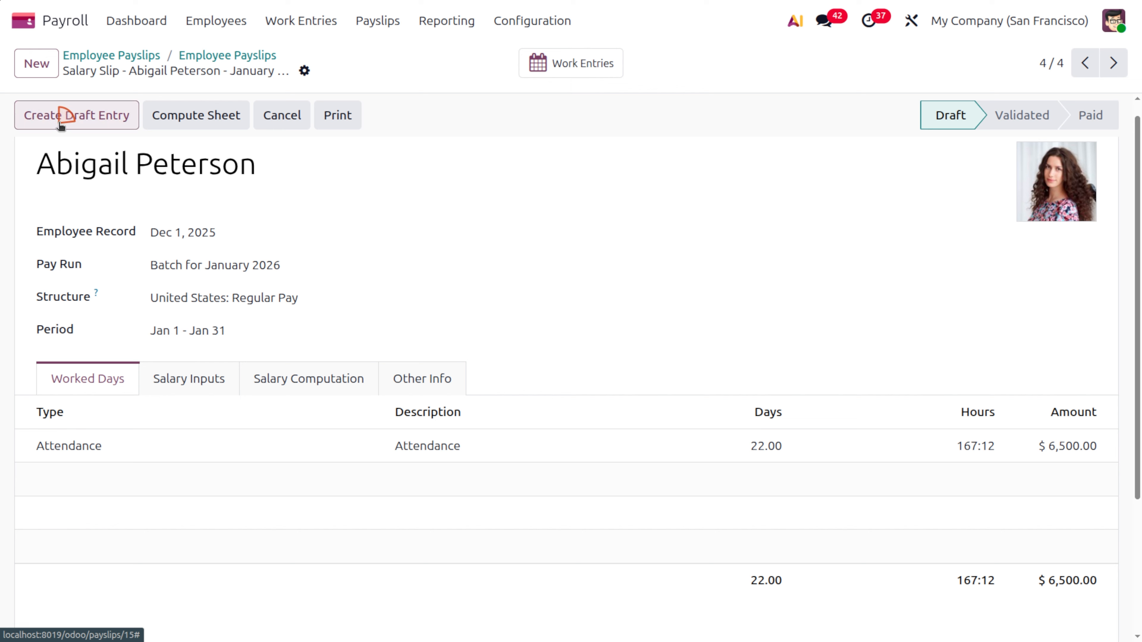
{"action": "left_click", "coordinate": [314, 376]}
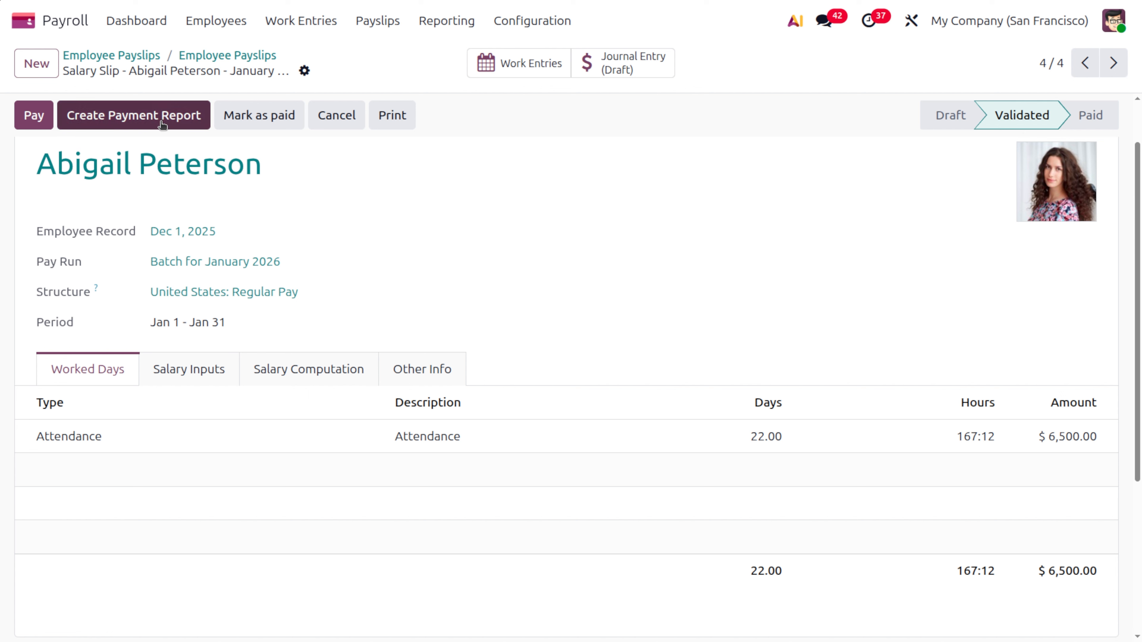
{"action": "left_click", "coordinate": [232, 120]}
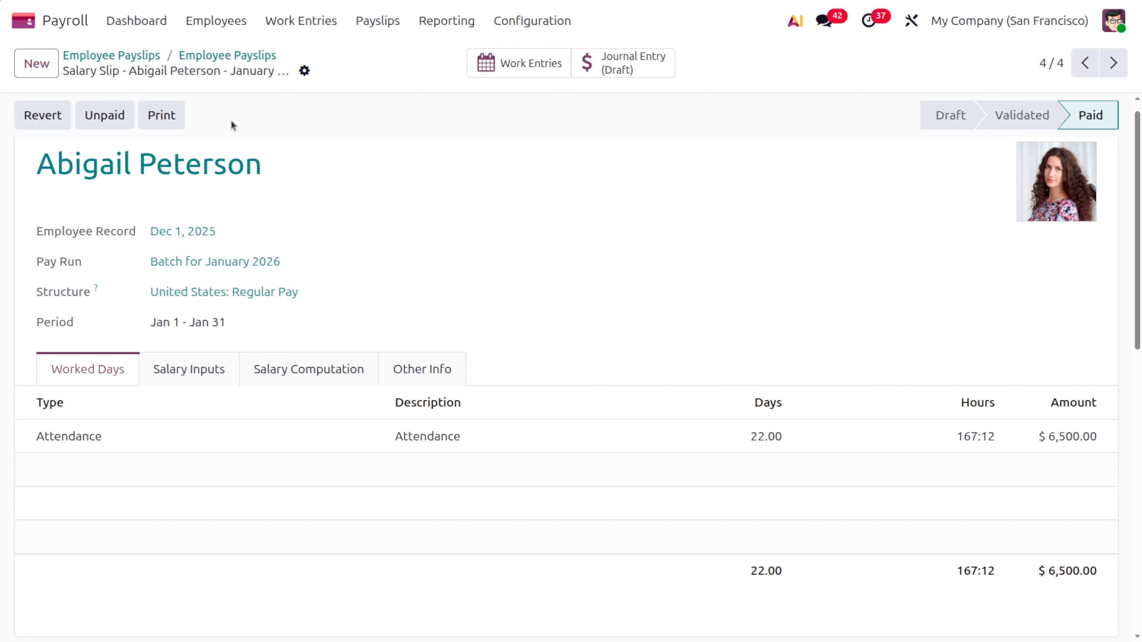